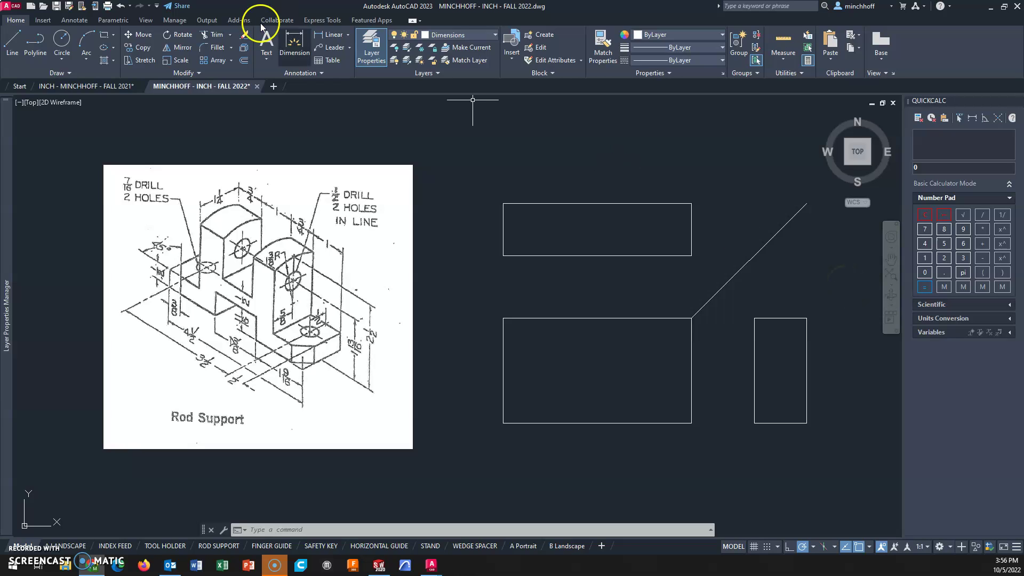
Draw vertical midpoint-to-midpoint lines through the top and front rectangles
click(12, 43)
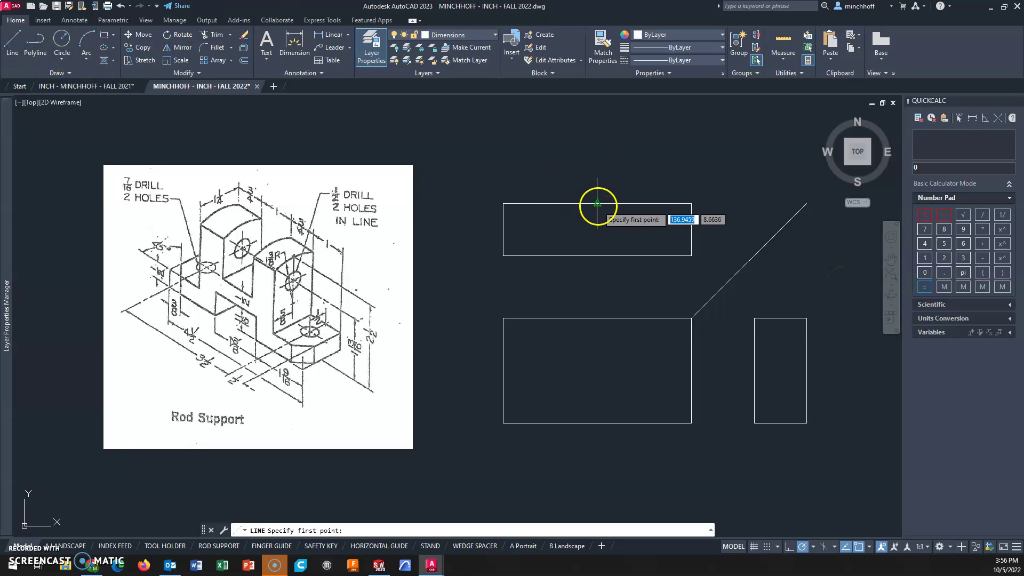
click(597, 256)
right_click(643, 295)
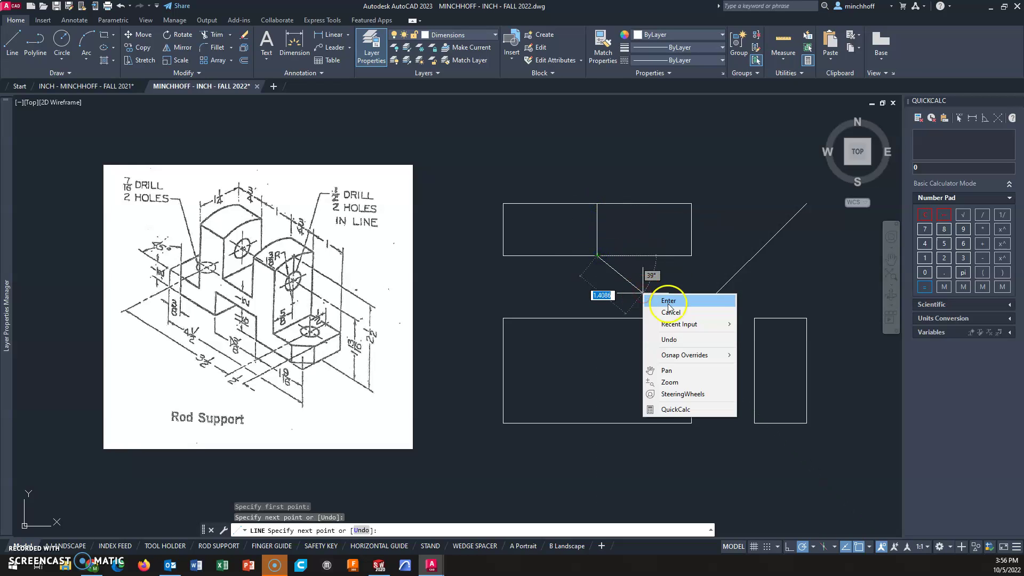
click(667, 301)
right_click(623, 290)
click(633, 293)
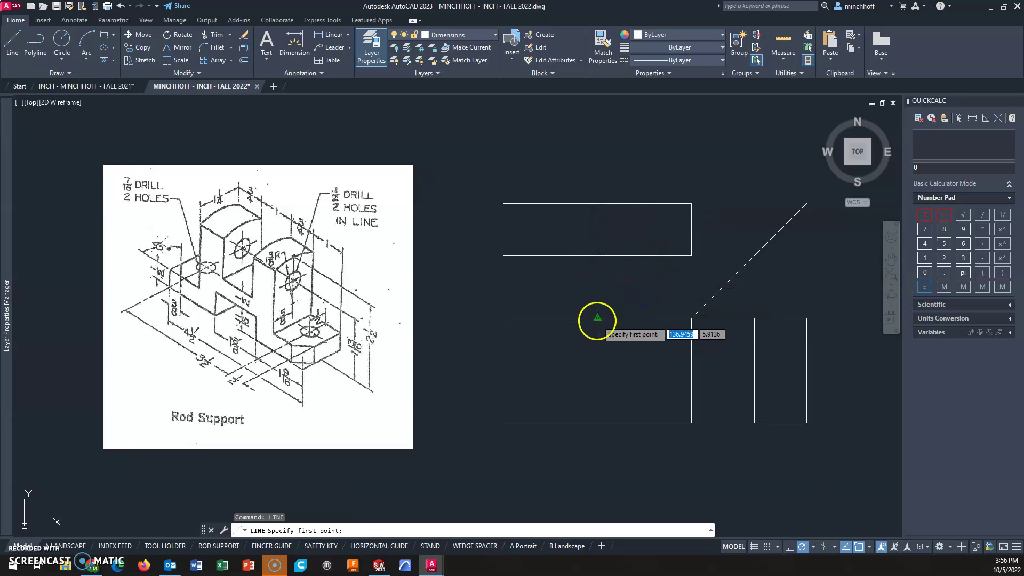
click(597, 320)
click(599, 424)
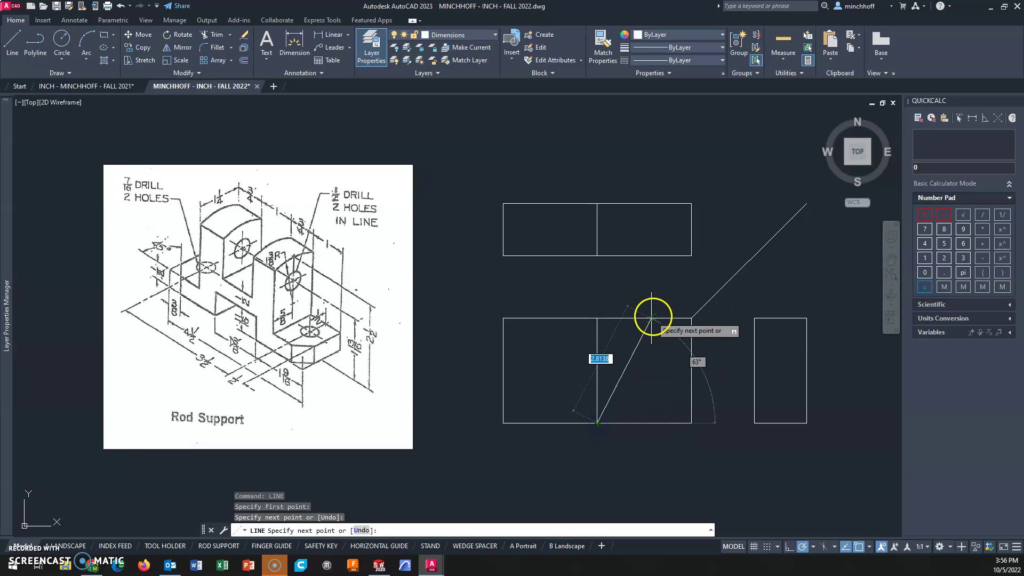
key(Escape)
key(Escape)
Change both new vertical lines to yellow
click(598, 233)
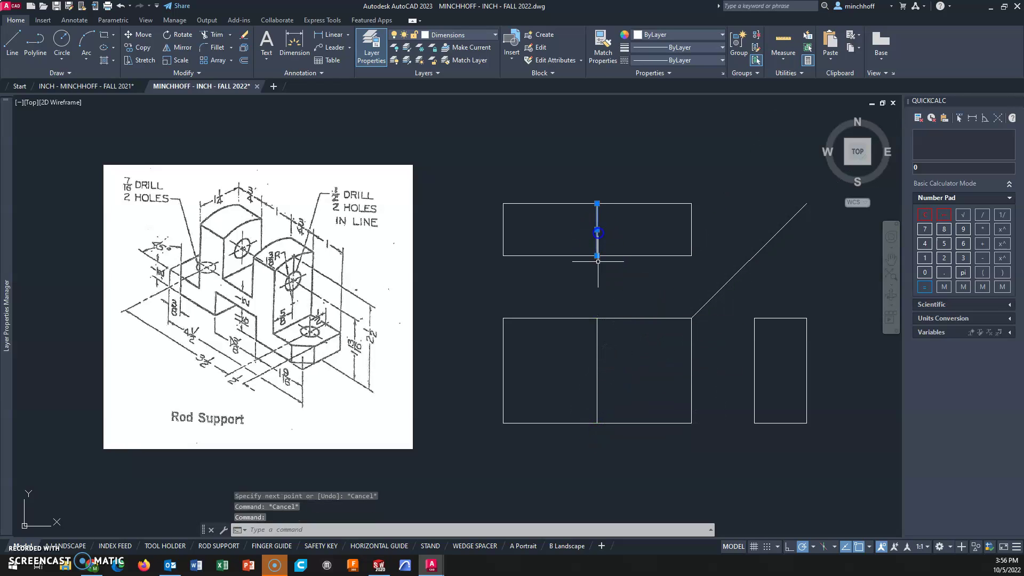
click(597, 332)
click(688, 35)
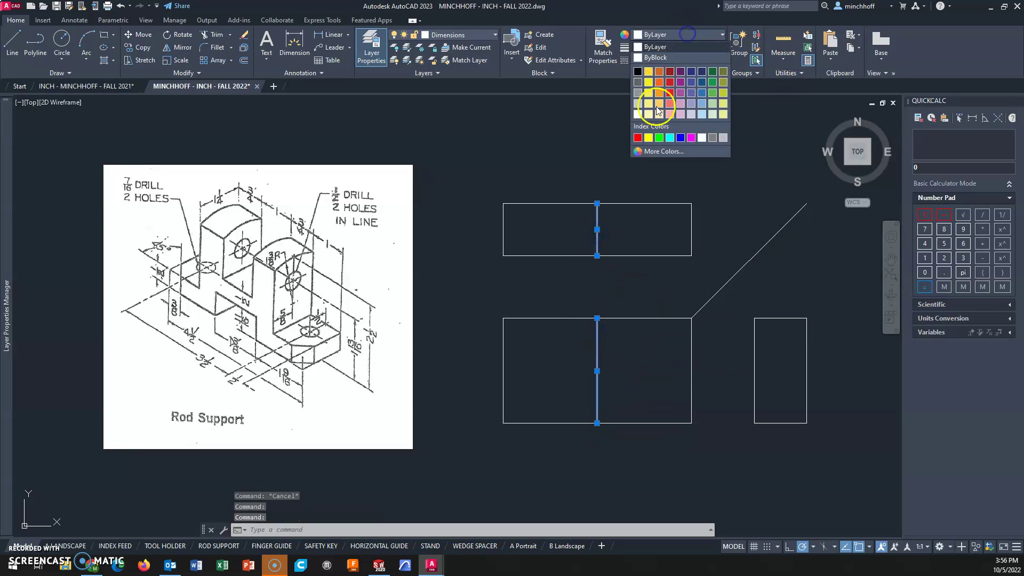
click(647, 135)
key(Escape)
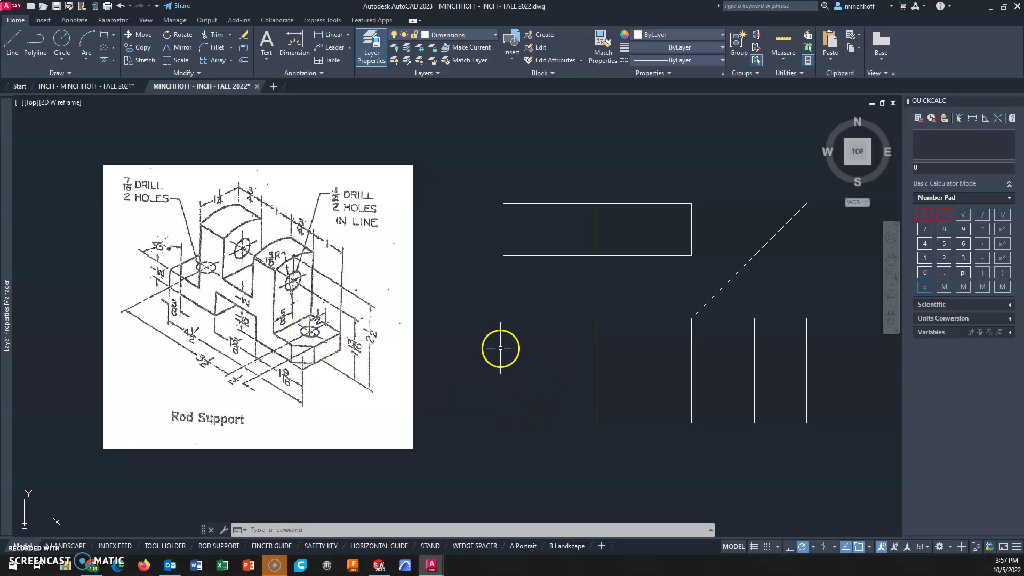
Shorten the front rectangle's top and bottom edges back to the yellow line
middle_drag(601, 360, 565, 366)
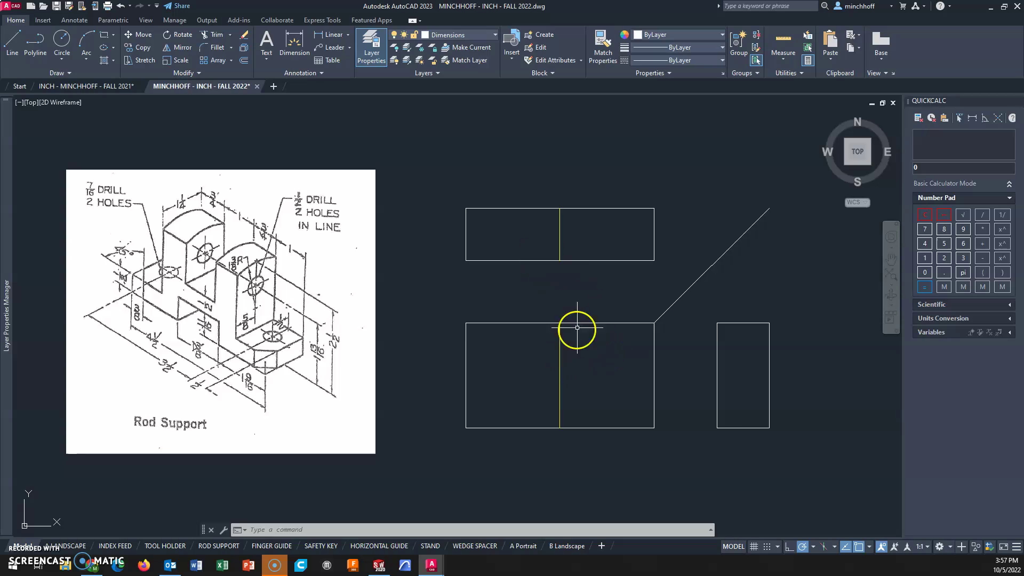
click(614, 323)
click(654, 323)
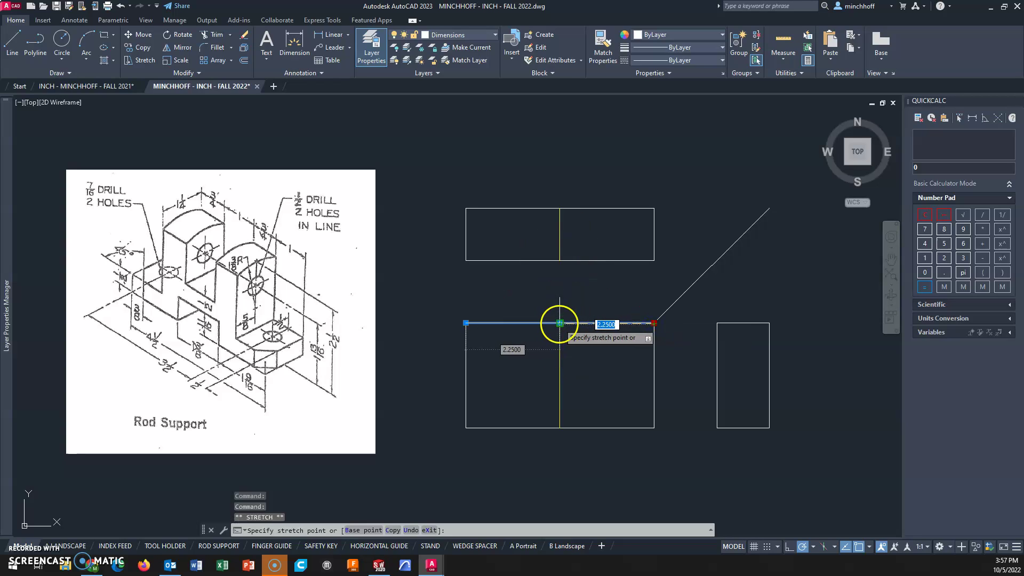
click(560, 323)
click(615, 427)
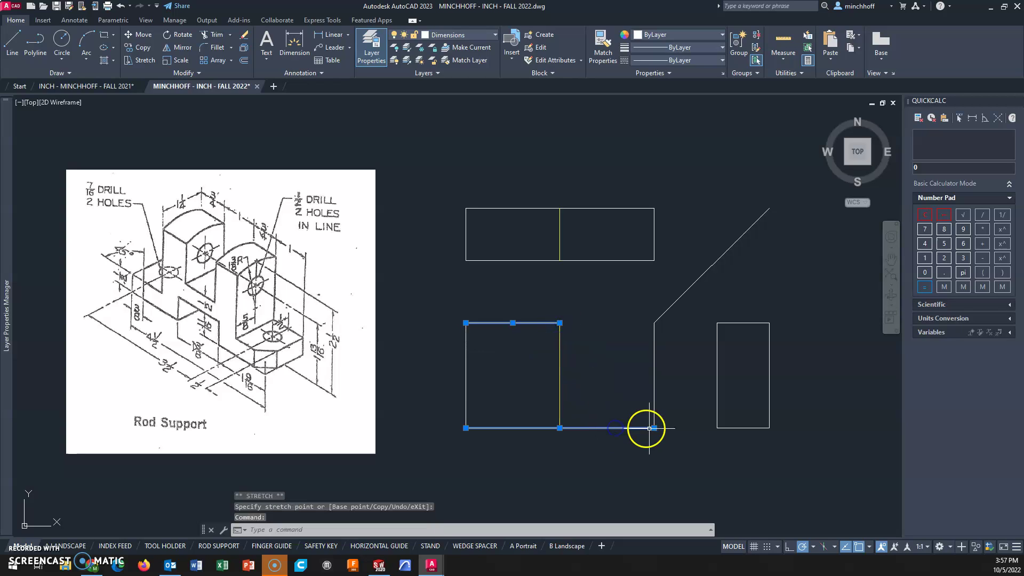
click(655, 427)
click(560, 428)
key(Escape)
click(654, 376)
Shorten the top rectangle's edges to the yellow line and delete its leftover right edge
click(610, 261)
click(653, 260)
click(560, 261)
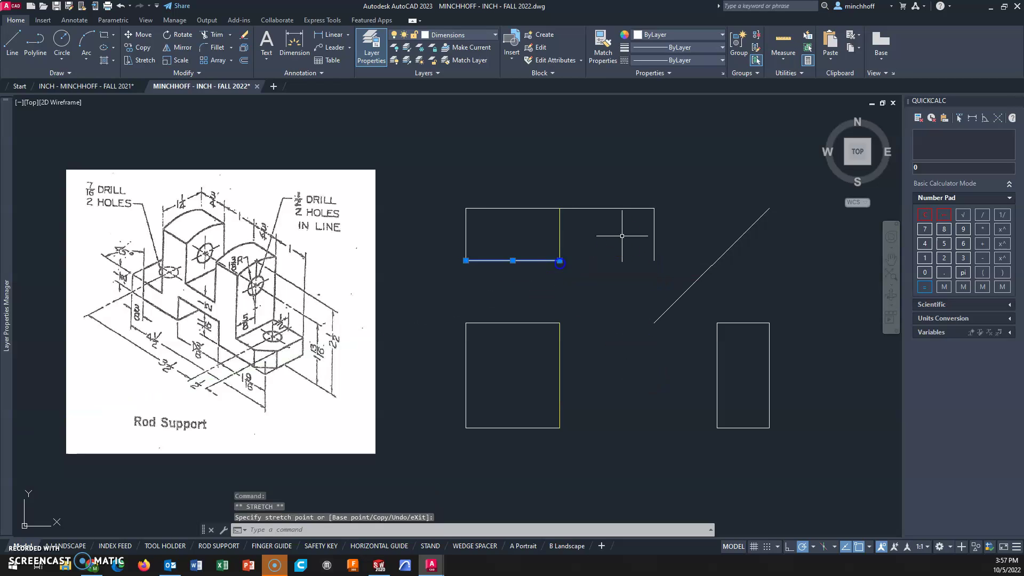
click(650, 209)
click(654, 208)
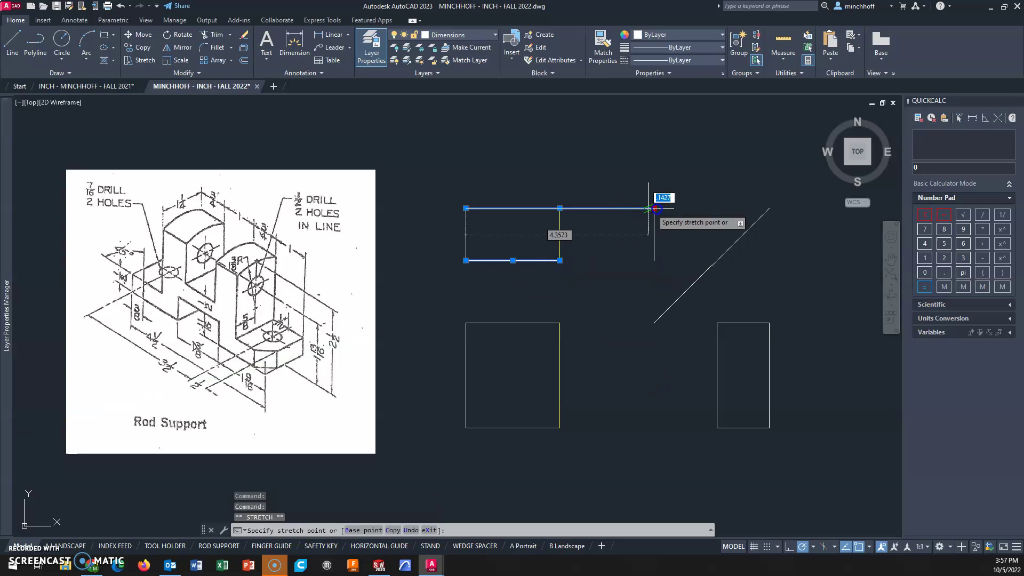
click(559, 208)
click(655, 225)
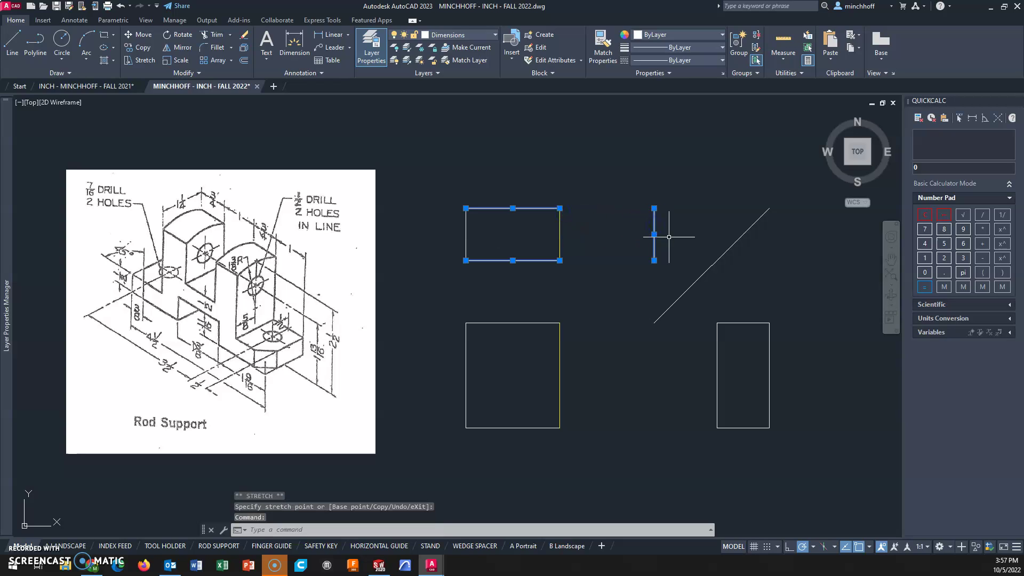
key(Escape)
key(Escape)
click(655, 227)
key(Delete)
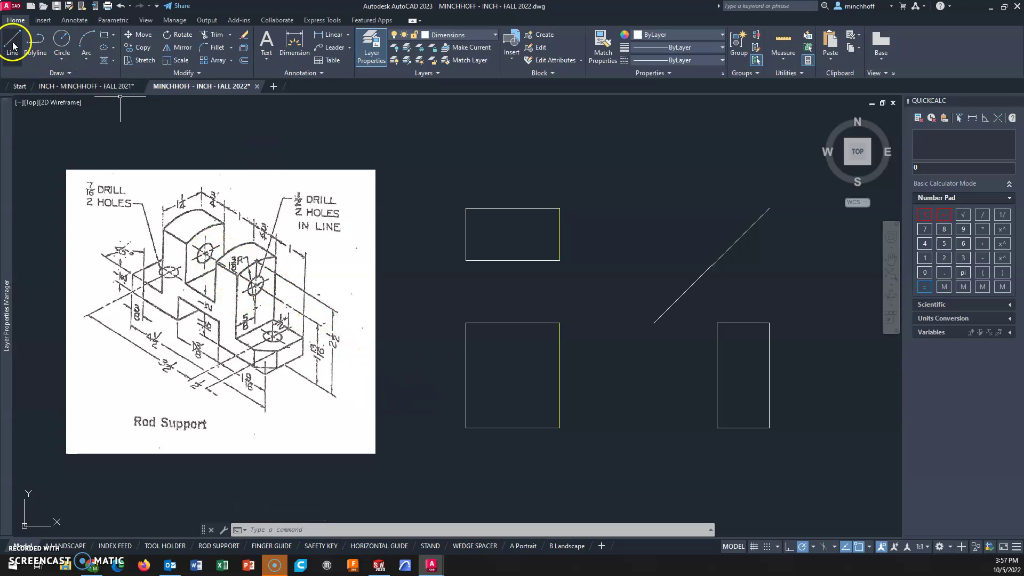
Delete the front view's top and left edges
click(513, 323)
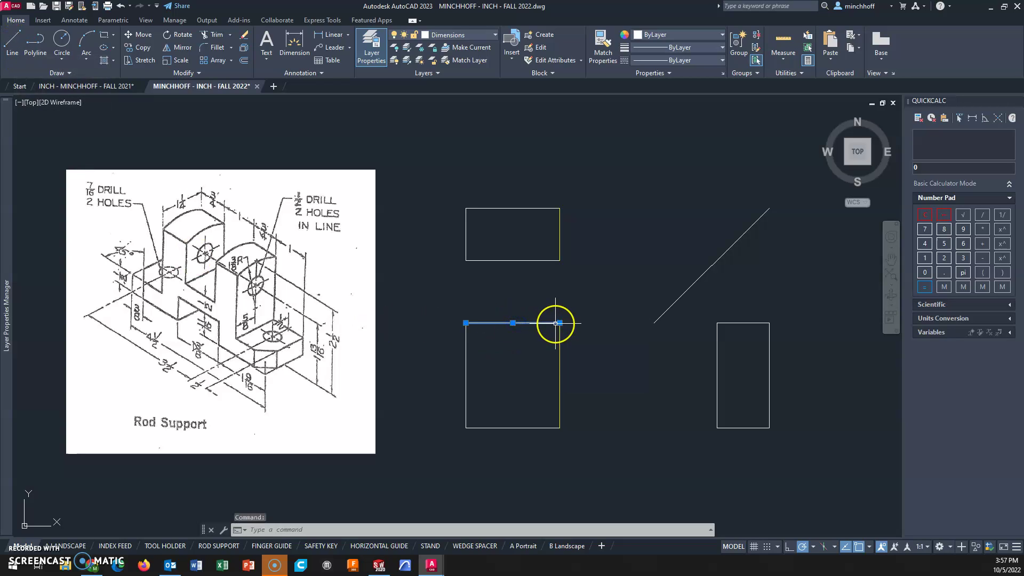
key(Delete)
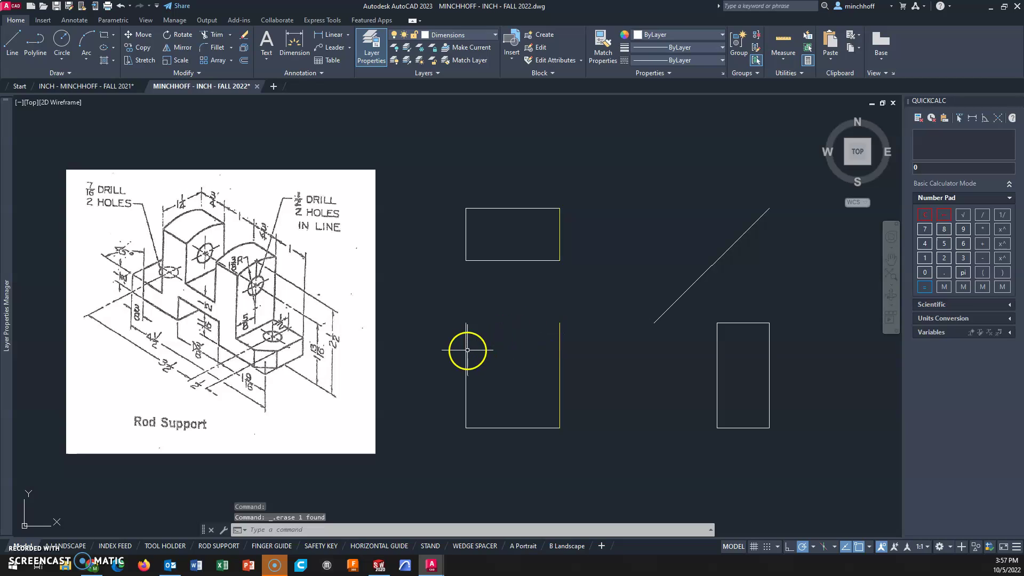
click(467, 351)
key(Delete)
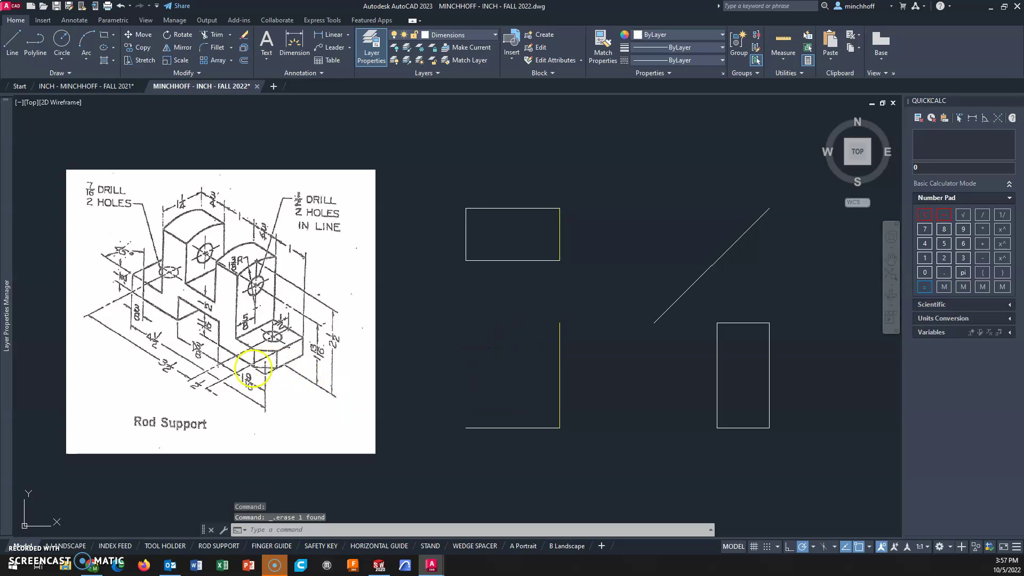
Shorten the front view's bottom line to a length of 1-9/16
click(534, 428)
click(559, 428)
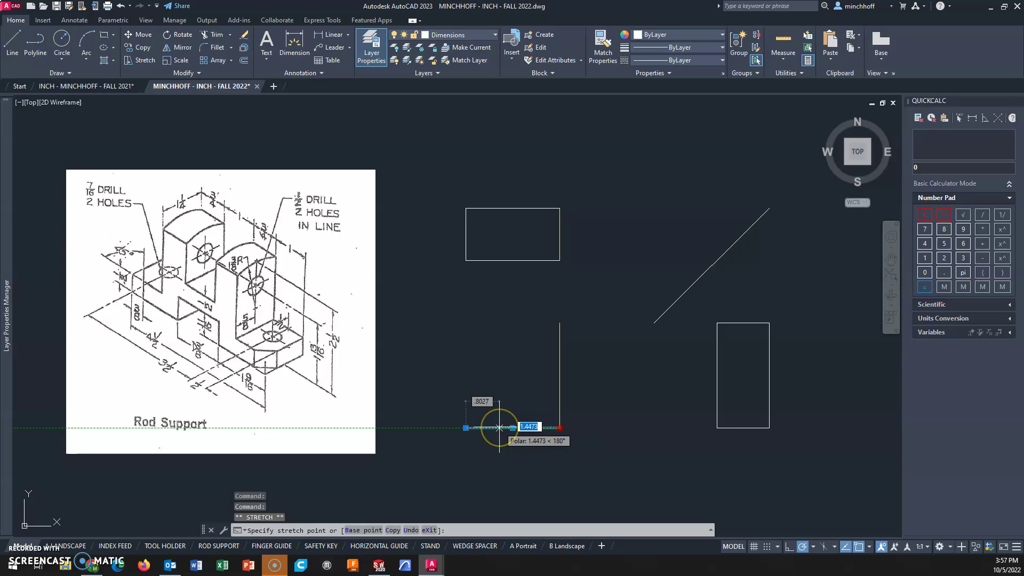
key(Tab)
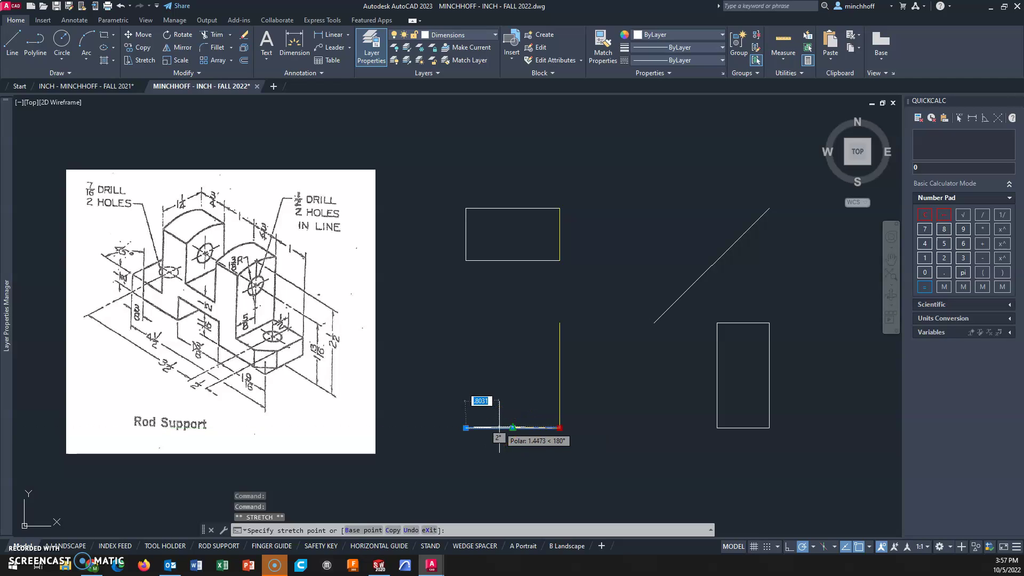
text(1)
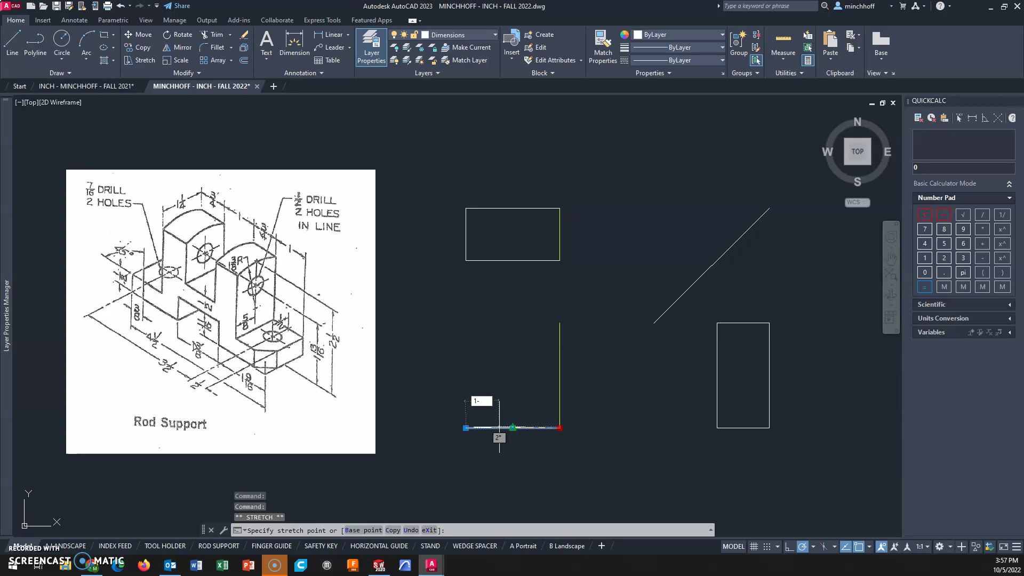
text(-9/16)
key(Return)
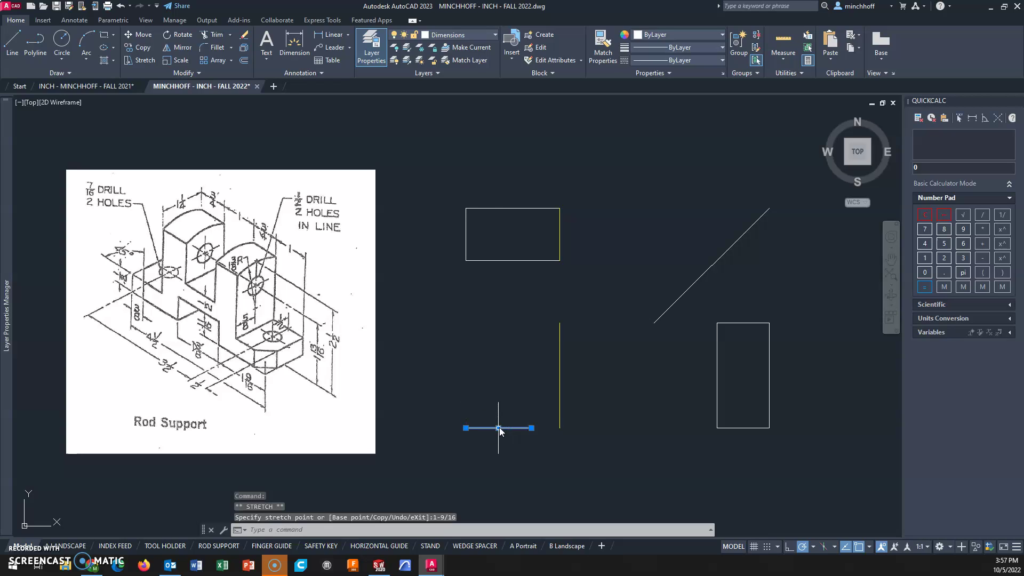
Draw the profile from the base's right end: up 11/16, across to the yellow line, up 0.5
click(12, 52)
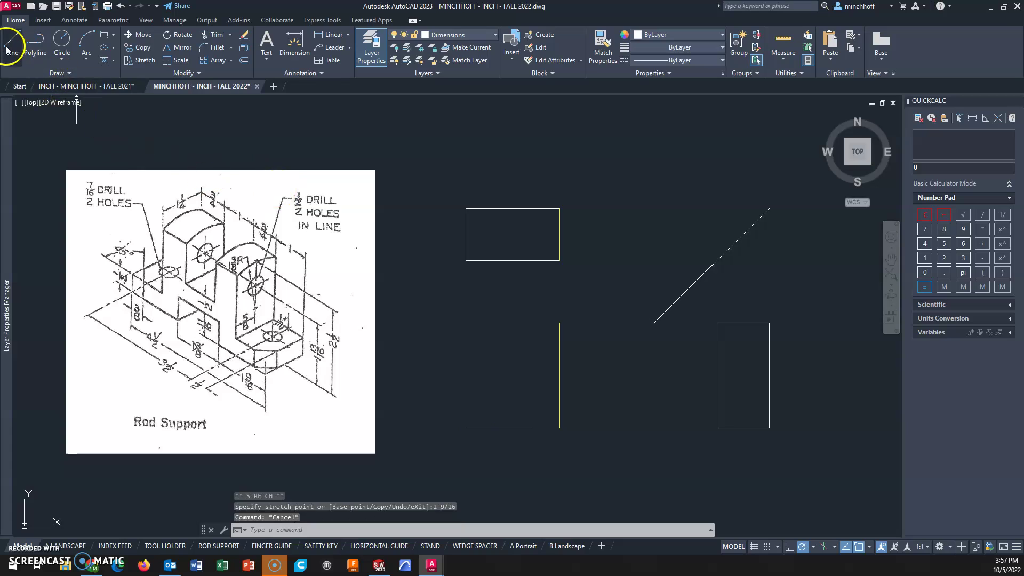
click(532, 428)
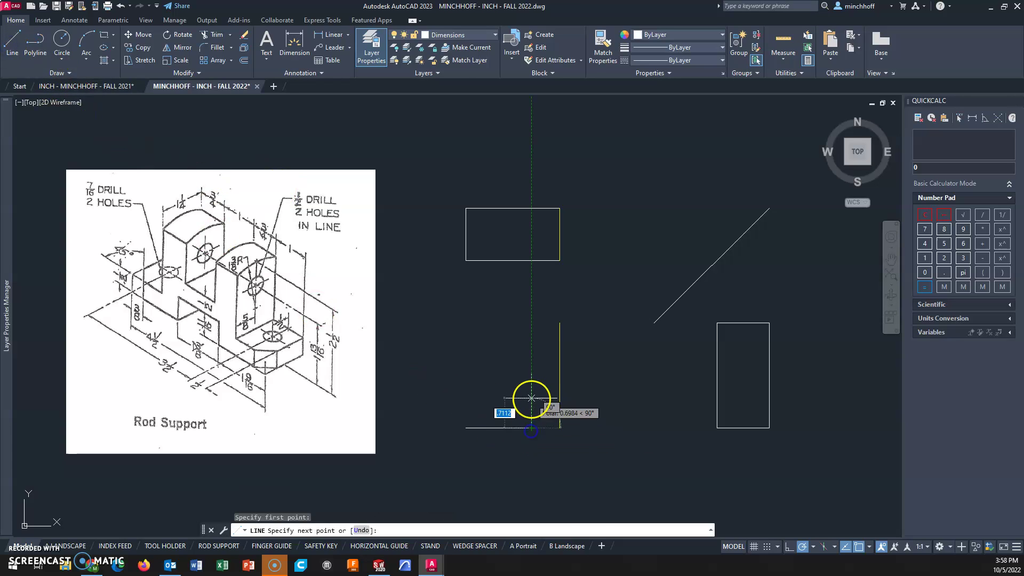
text(11/16)
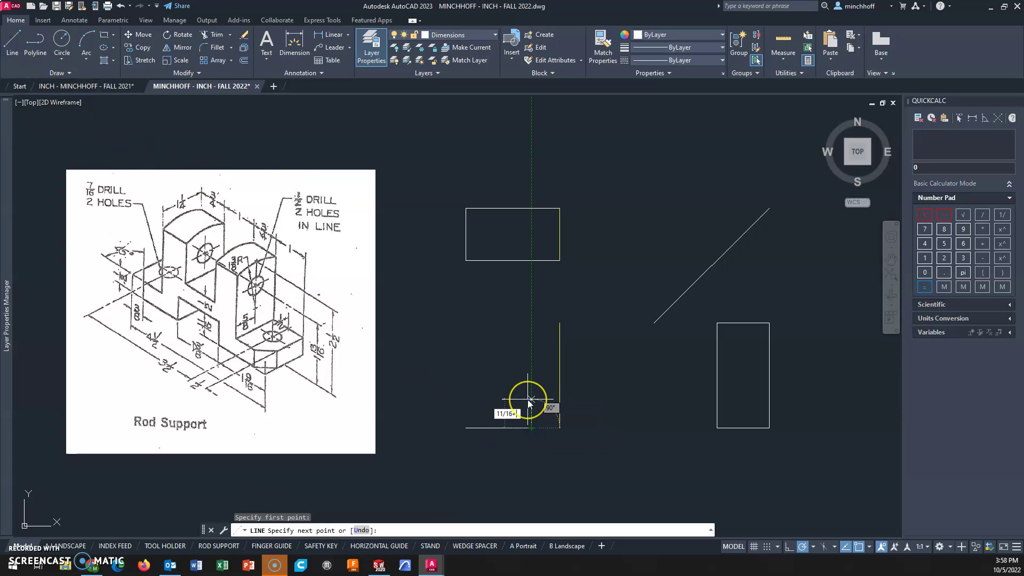
key(Return)
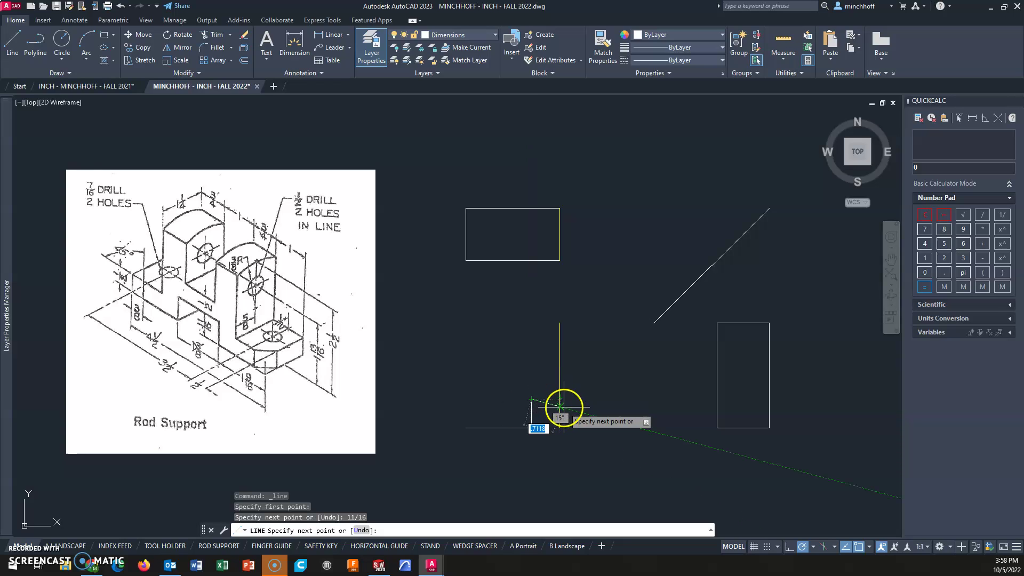
scroll(563, 404, up, 5)
click(548, 375)
scroll(549, 377, down, 5)
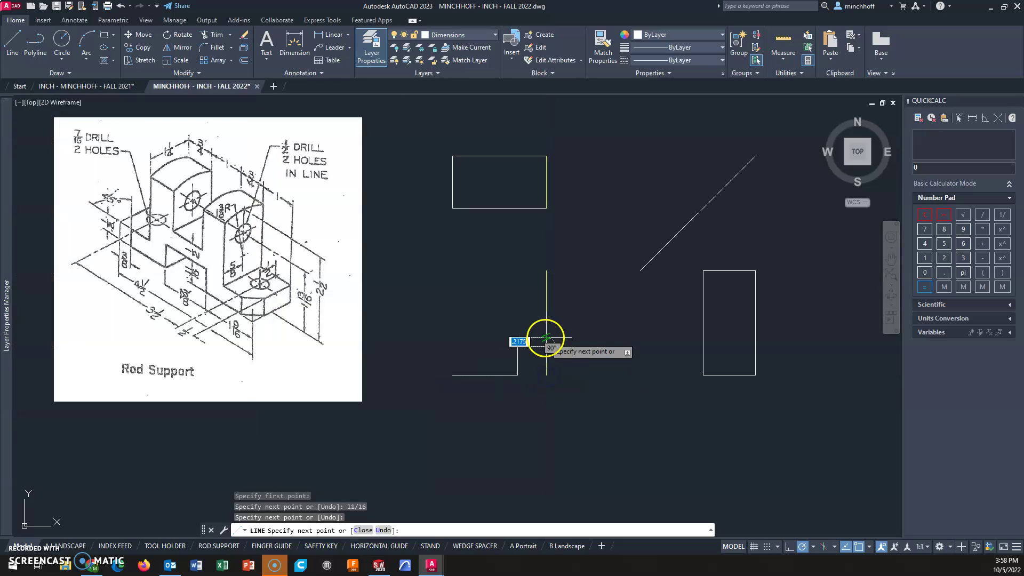
scroll(539, 346, up, 5)
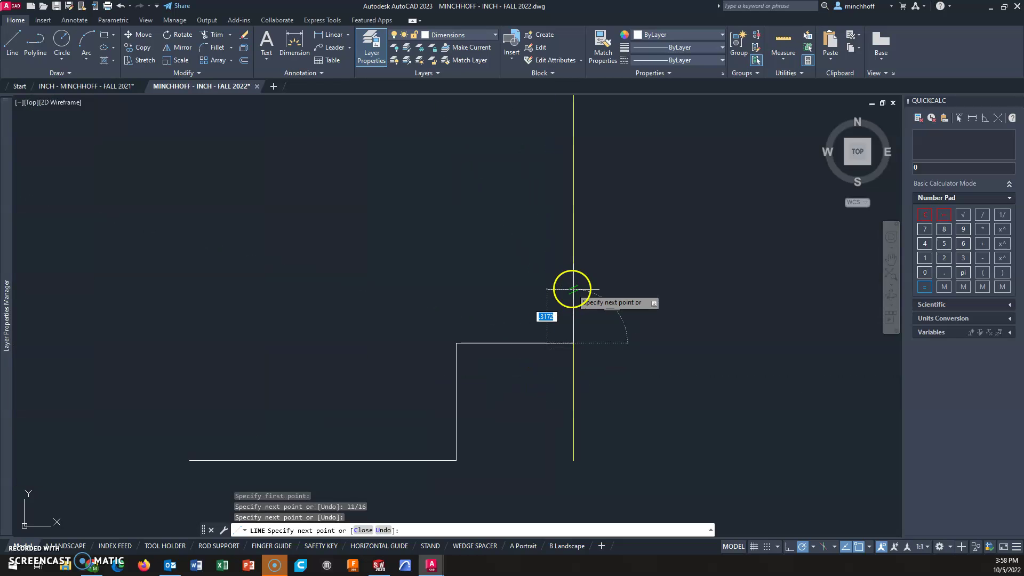
text(.5)
key(Return)
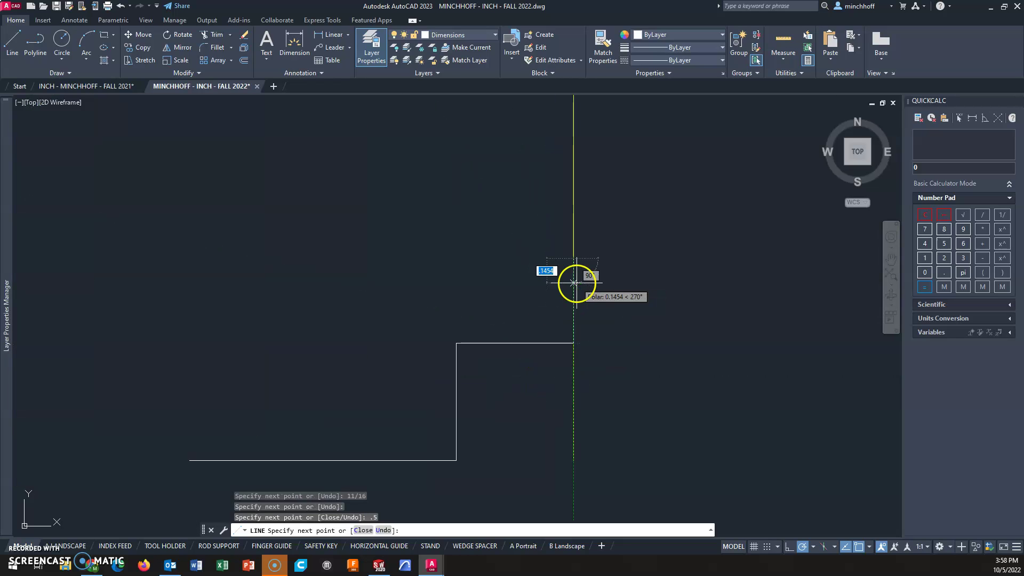
Continue the outline with another 0.5 rise, a 0.75 leftward run, a 2-inch drop and closing corners
scroll(476, 258, up, 3)
scroll(478, 261, down, 6)
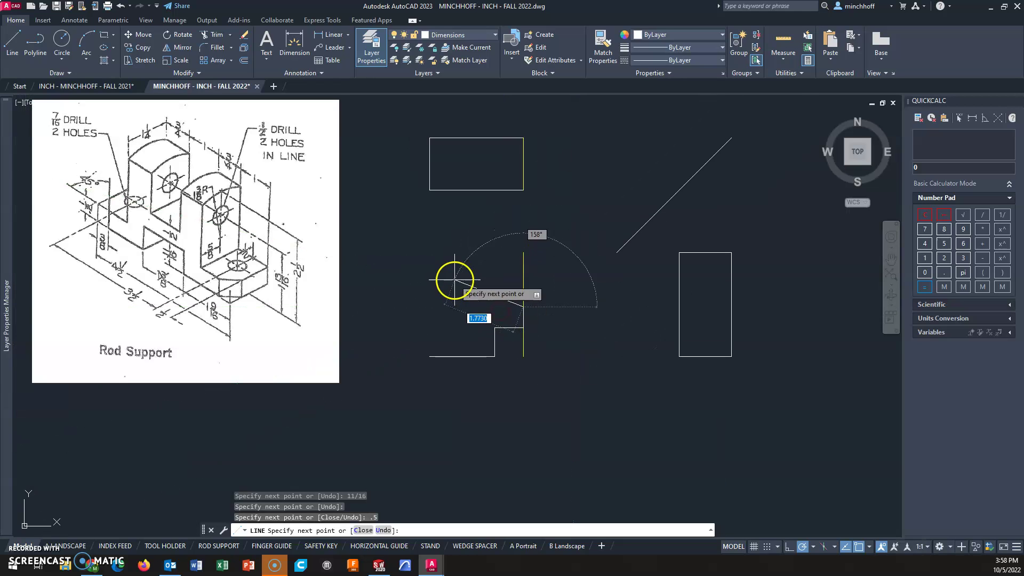
scroll(508, 304, up, 2)
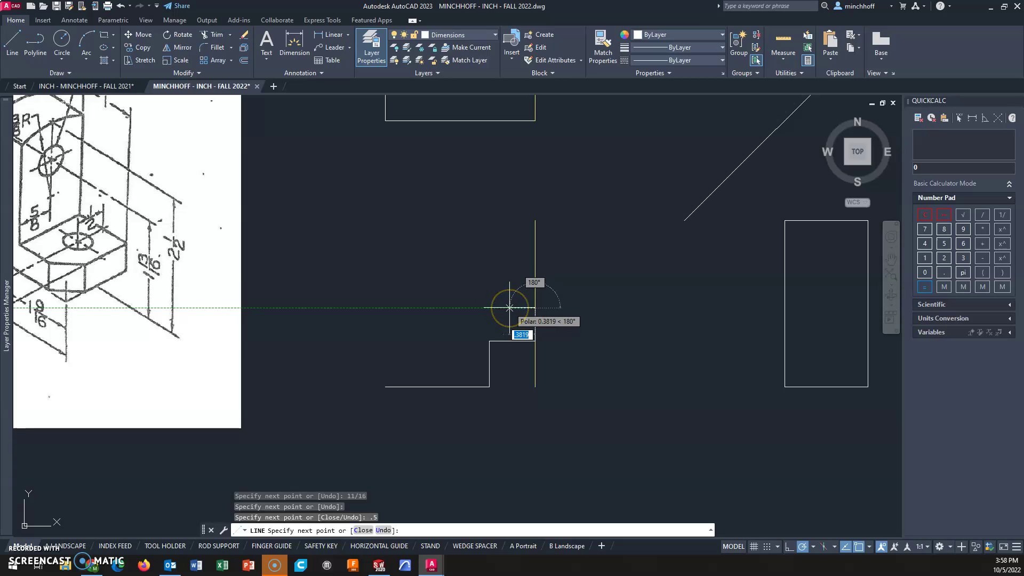
text(.5)
key(Return)
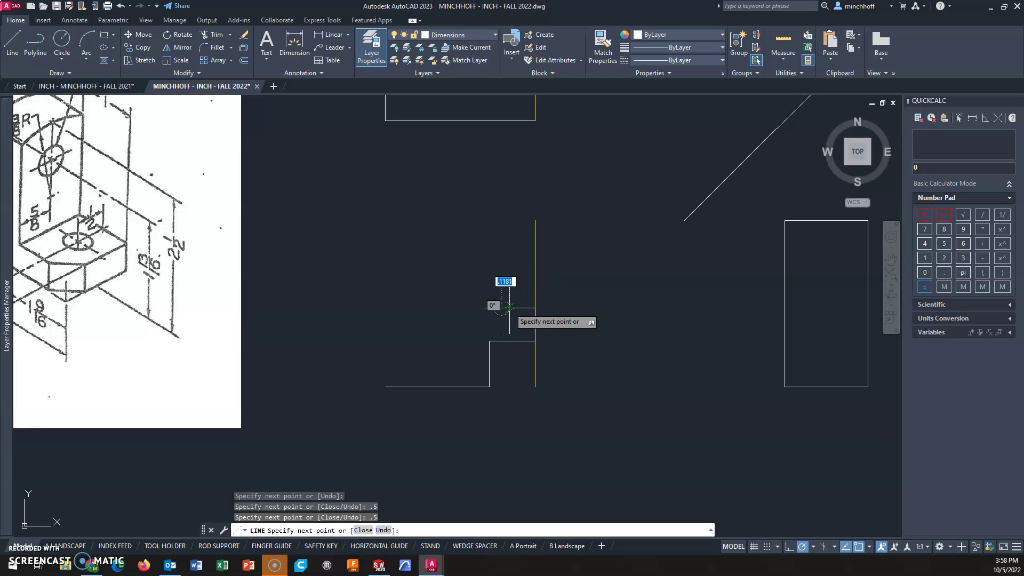
click(501, 220)
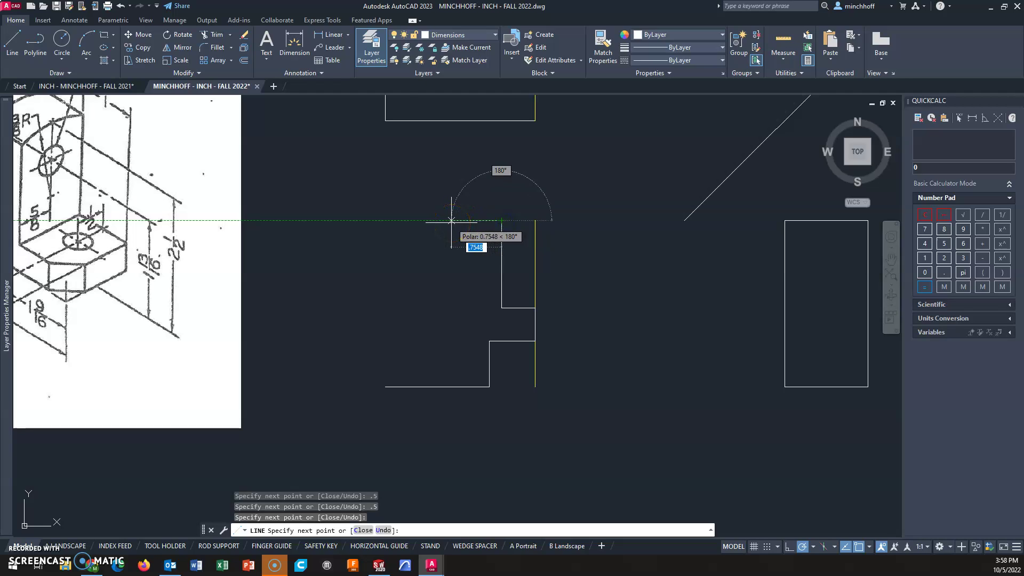
text(.)
key(Return)
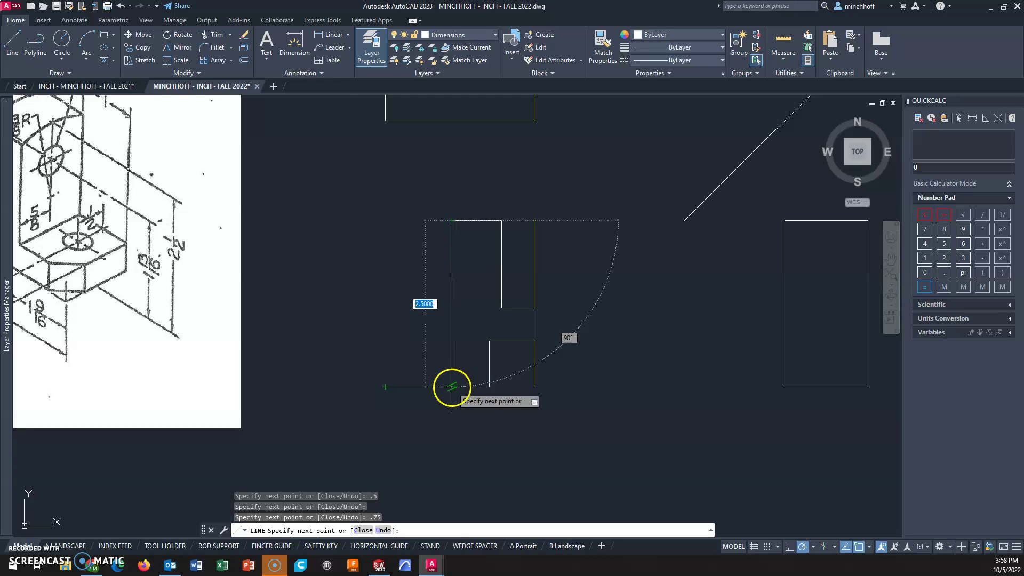
middle_drag(456, 387, 565, 395)
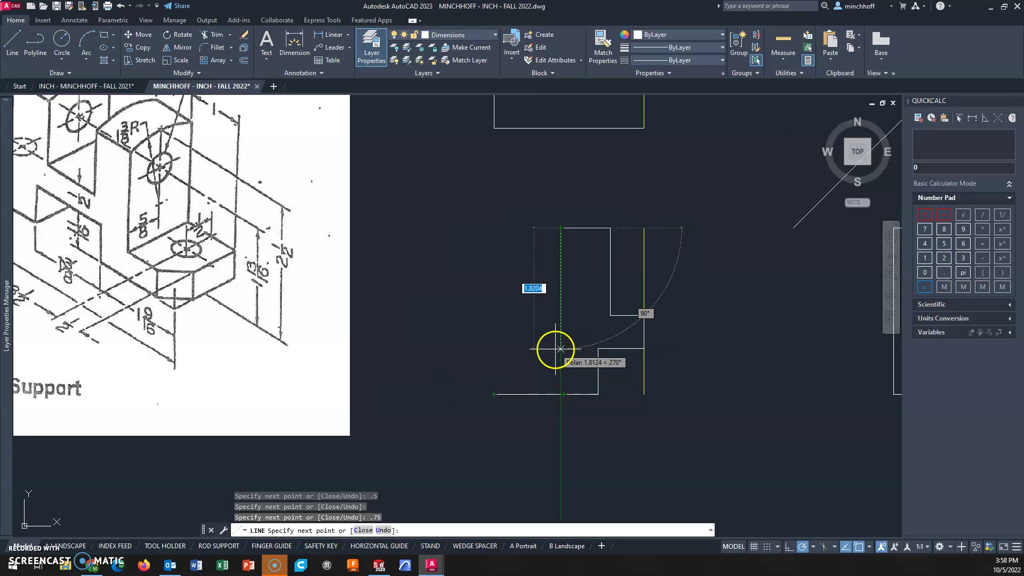
text(2)
key(Return)
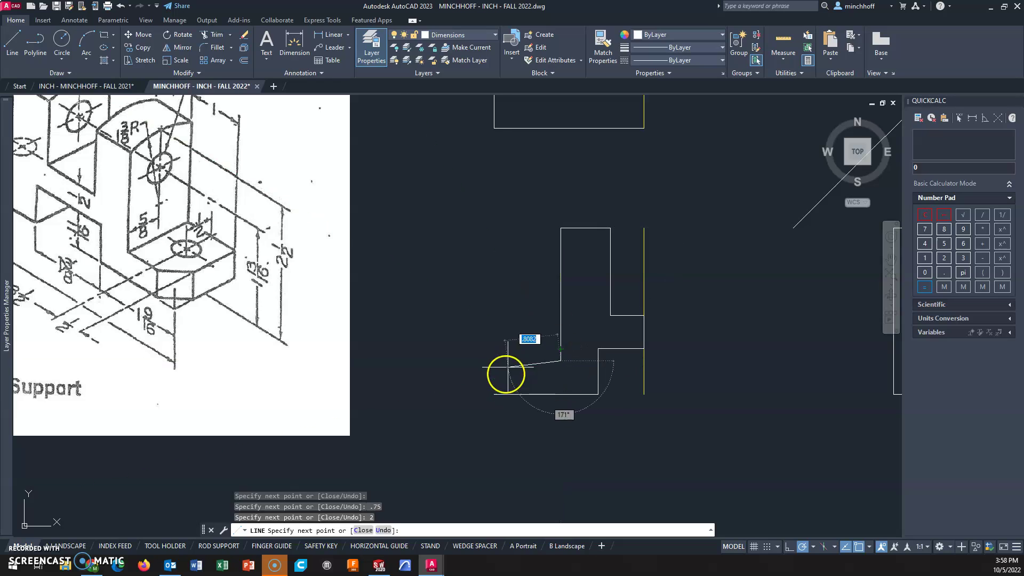
click(494, 360)
click(494, 394)
key(Escape)
mouse_move(589, 312)
middle_down()
mouse_move(534, 373)
mouse_move(474, 361)
middle_up()
Project three vertical lines from the front view's upright corners up through the top view
click(12, 42)
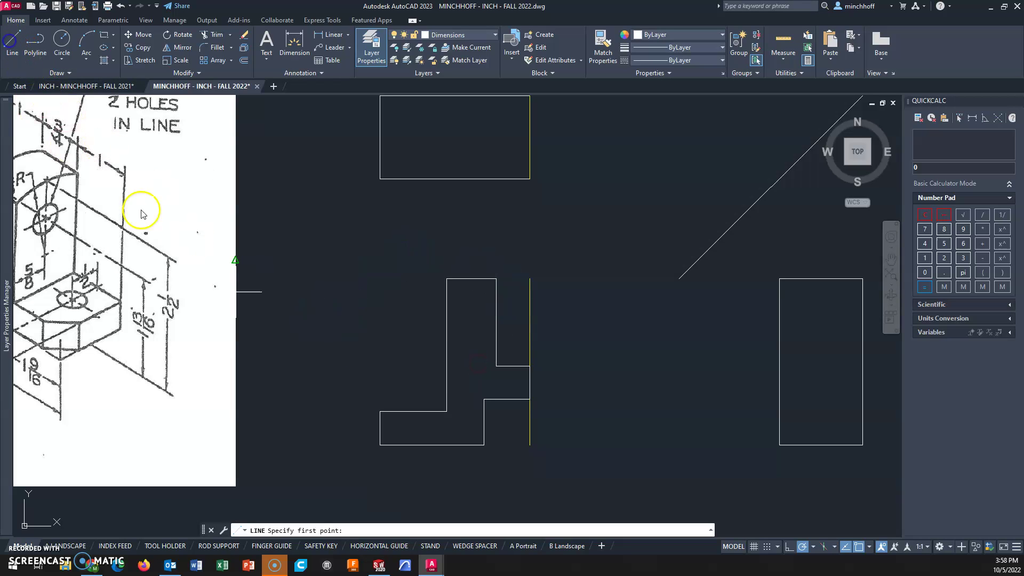
click(495, 278)
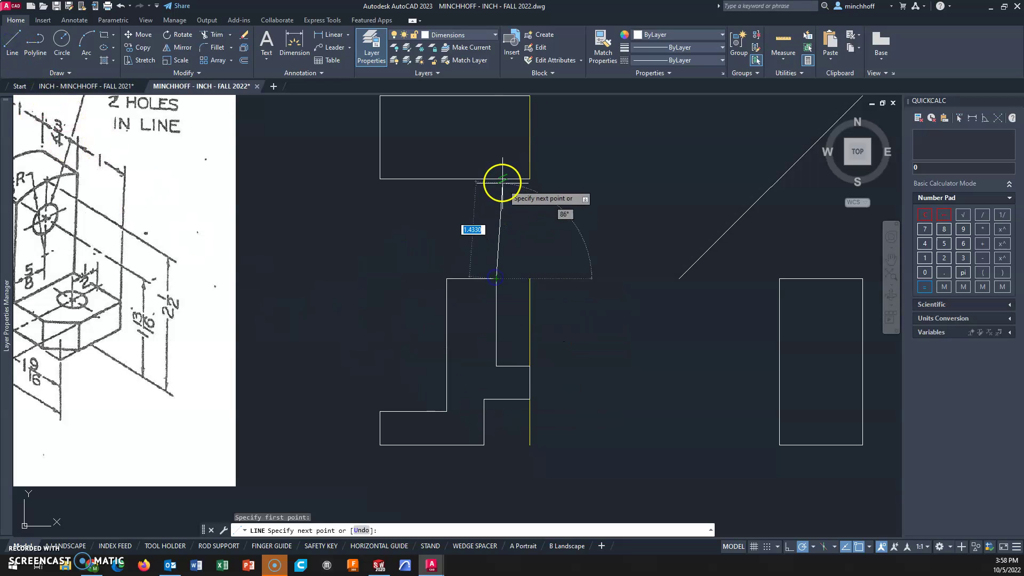
middle_drag(495, 165, 501, 195)
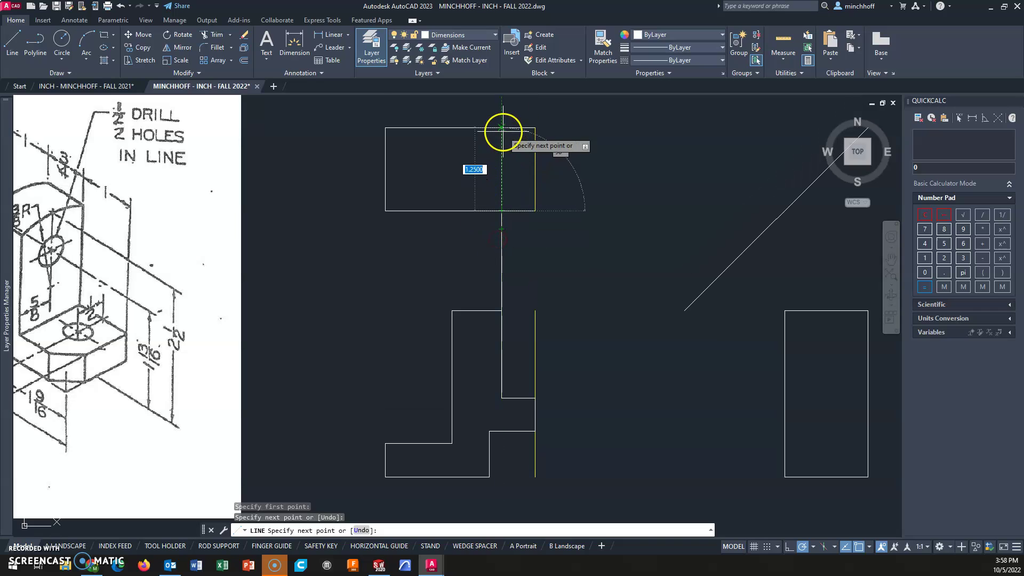
click(501, 128)
key(Escape)
right_click(583, 155)
click(618, 162)
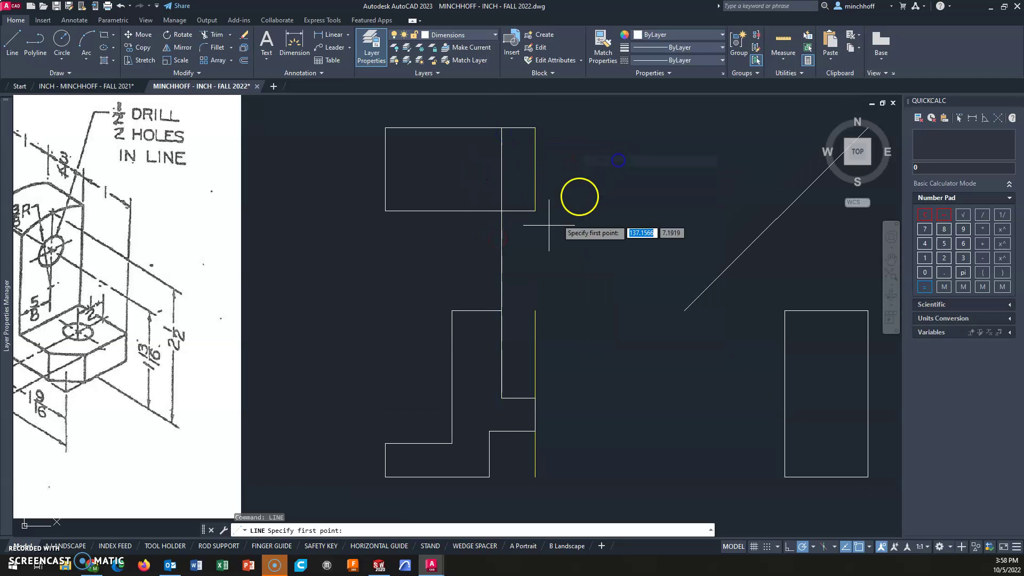
click(451, 311)
click(452, 210)
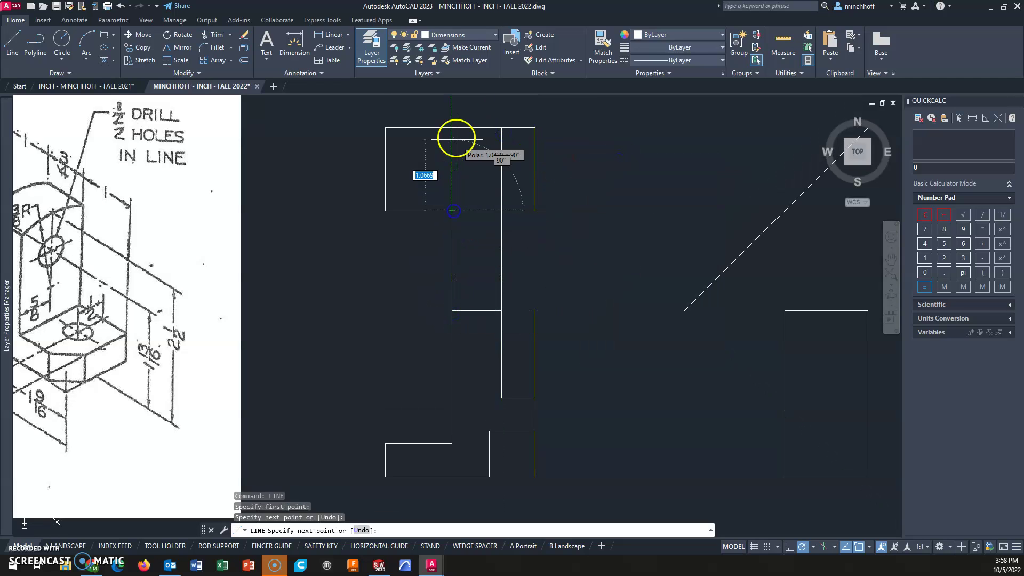
click(452, 128)
key(Escape)
right_click(471, 168)
click(506, 175)
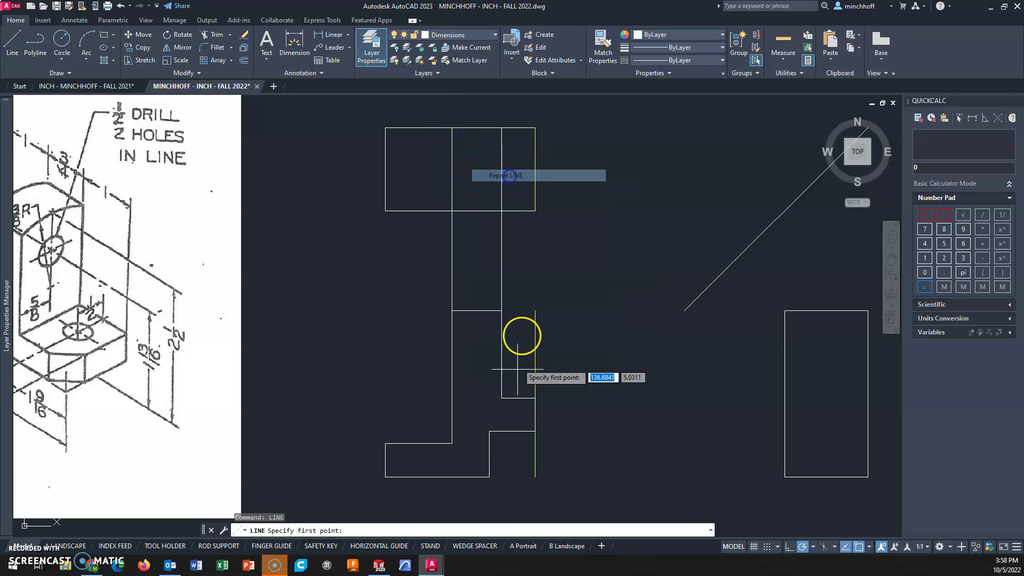
click(490, 431)
click(490, 210)
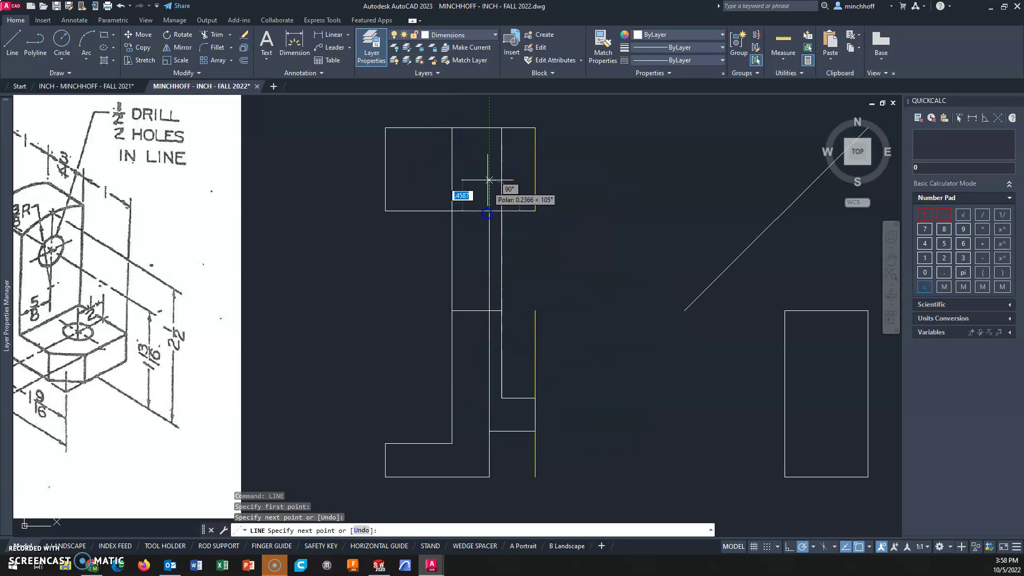
click(489, 128)
key(Escape)
Set the projected segment inside the top view to the HIDDEN2 linetype
click(489, 156)
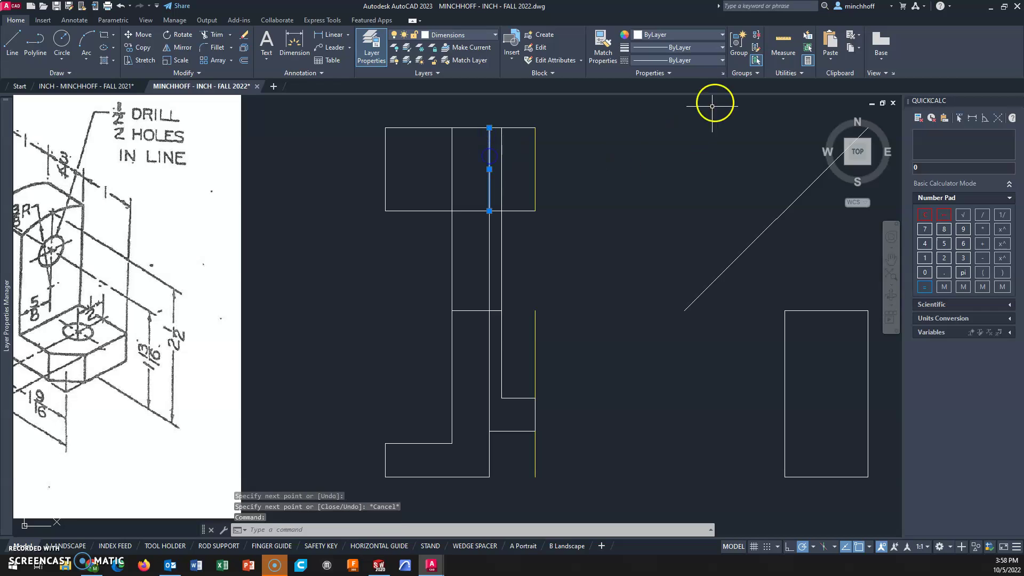
click(695, 61)
click(678, 148)
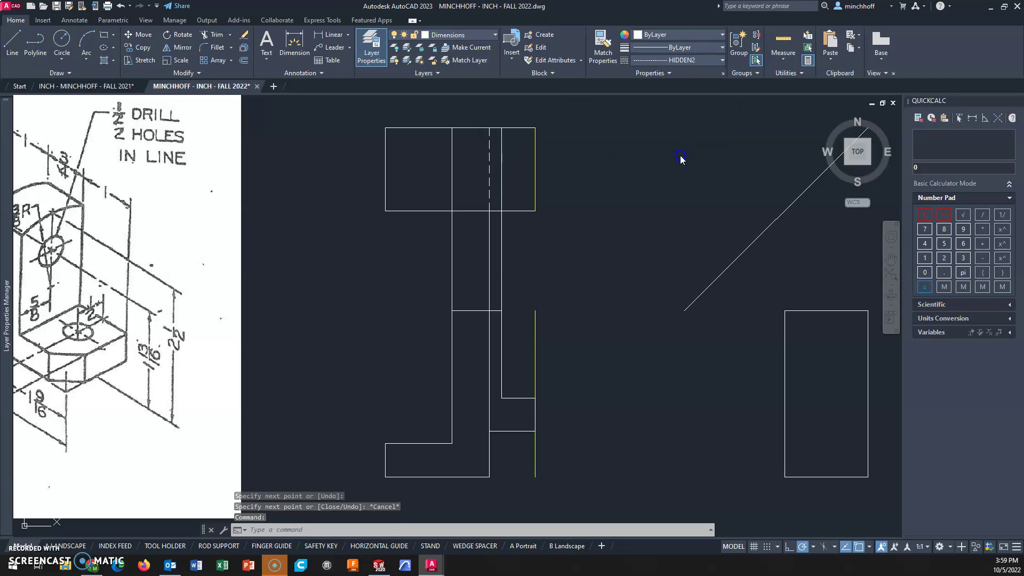
key(Escape)
Erase the three connecting vertical lines between the views
click(540, 277)
click(437, 261)
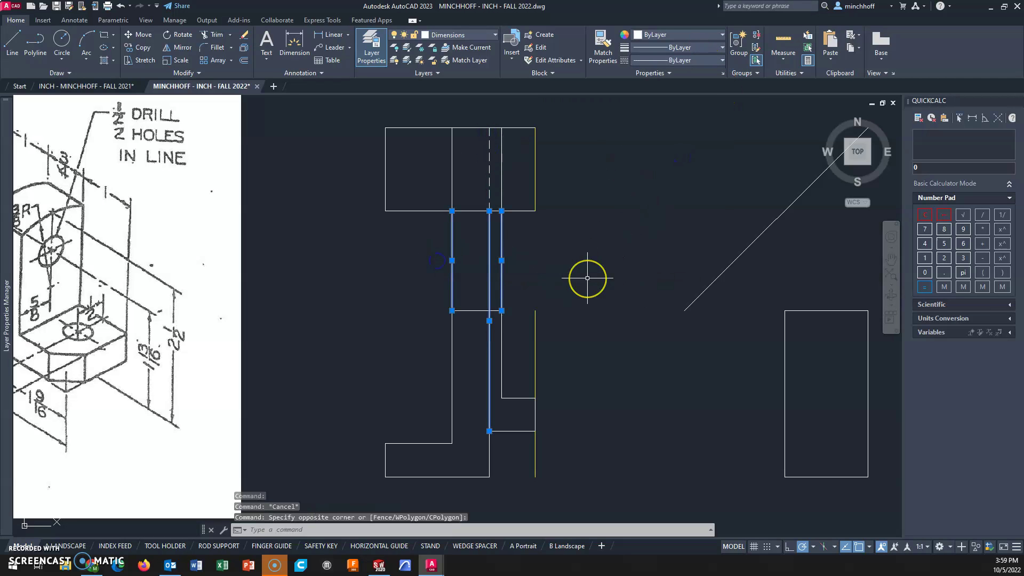
key(Delete)
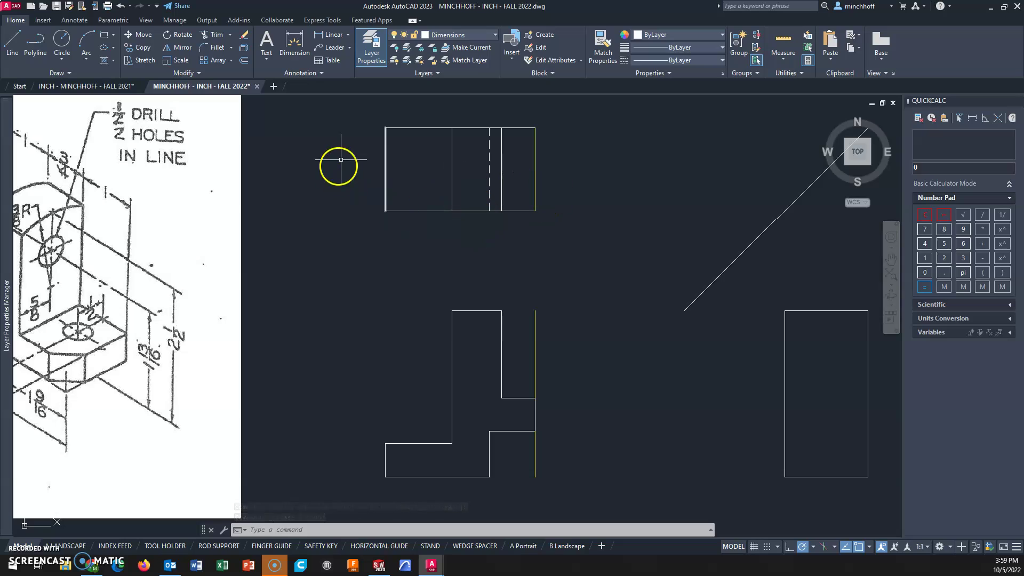
Shorten the top view's left edge upward by 0.375
click(15, 48)
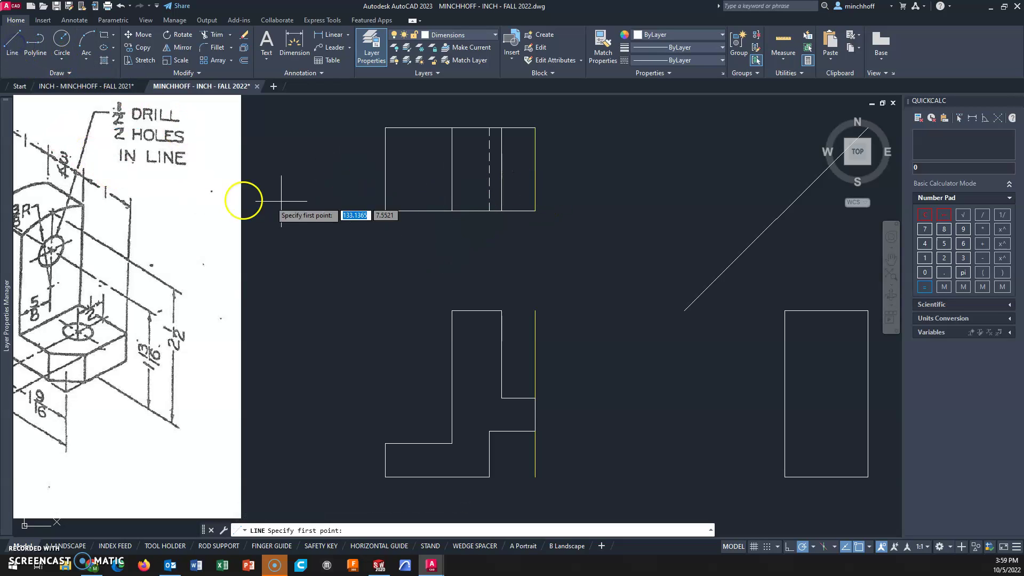
key(Escape)
click(386, 193)
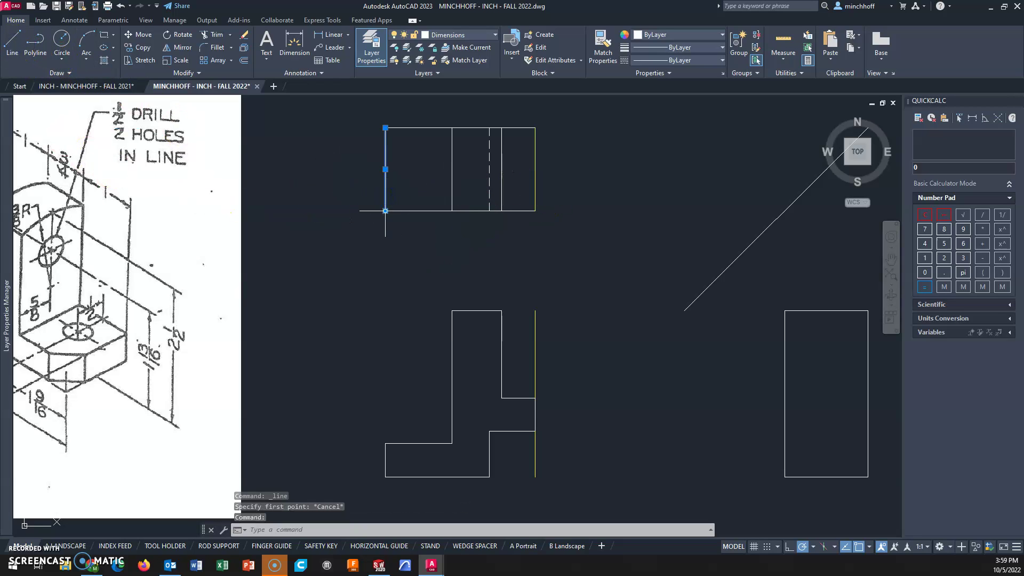
click(385, 210)
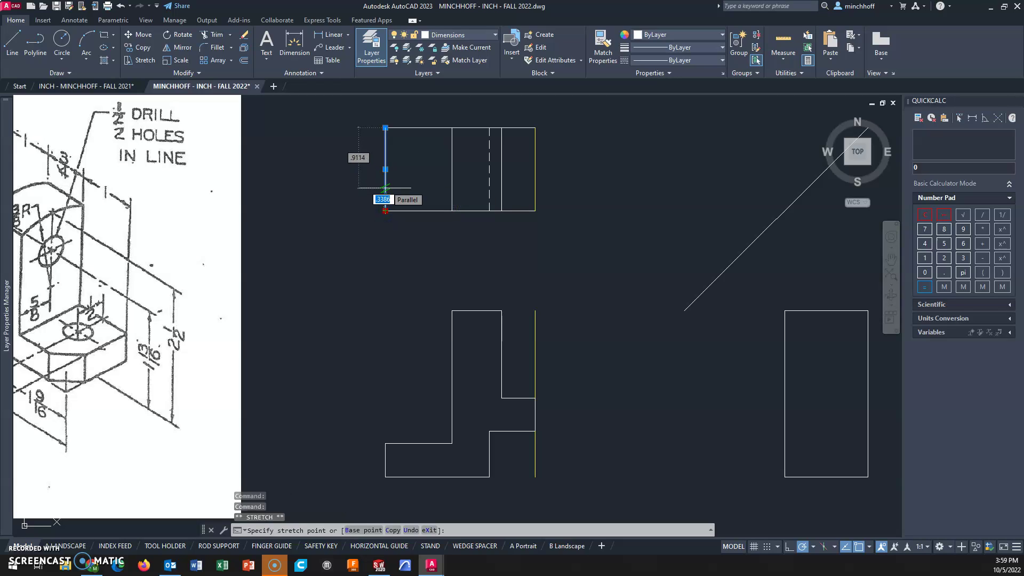
text(.375)
key(Return)
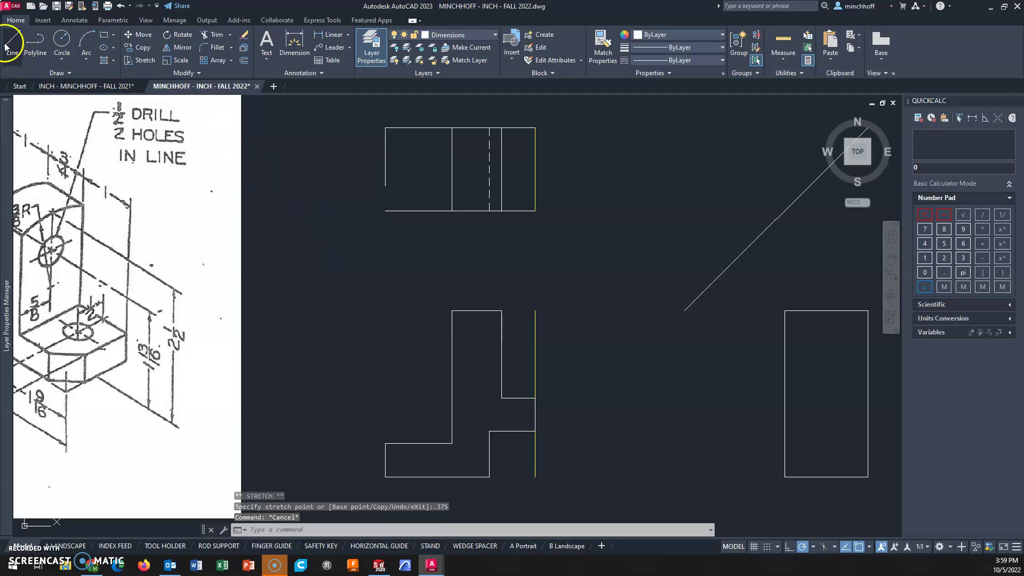
Draw a 45° chamfer line to the bottom edge and trim the bottom edge to meet it
click(12, 41)
click(385, 186)
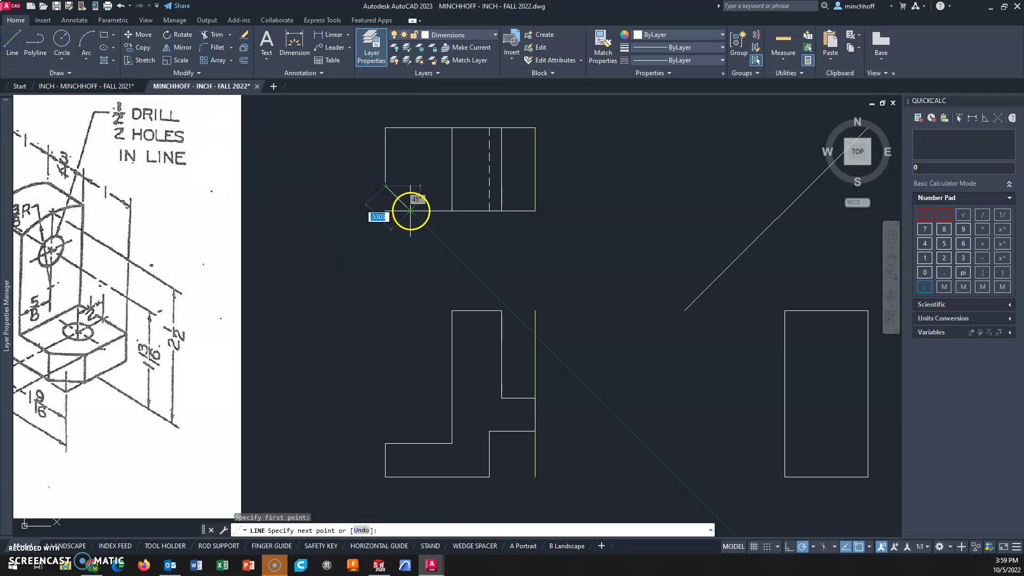
click(410, 210)
key(Escape)
click(399, 211)
click(385, 210)
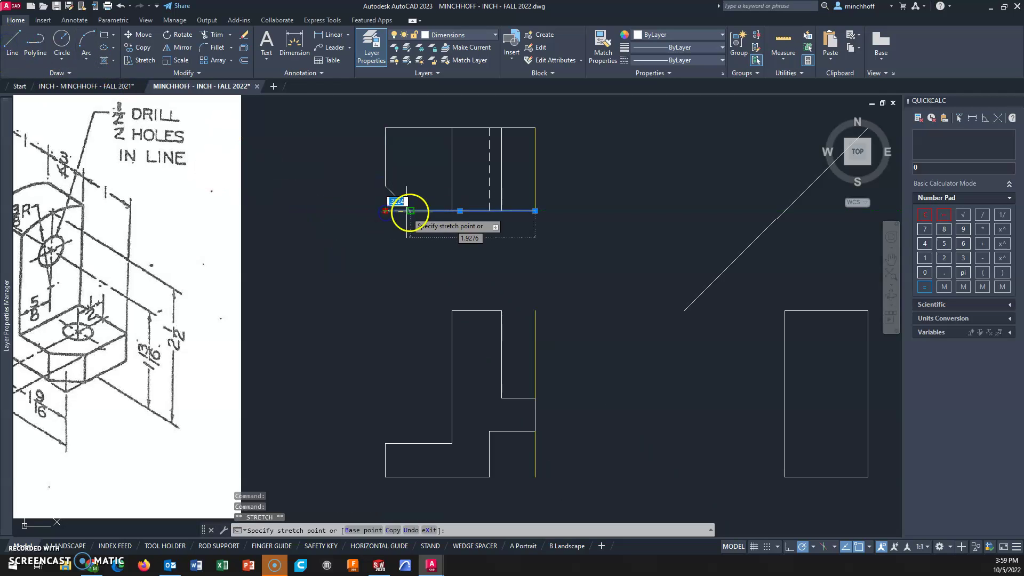
key(Escape)
middle_drag(409, 213, 683, 239)
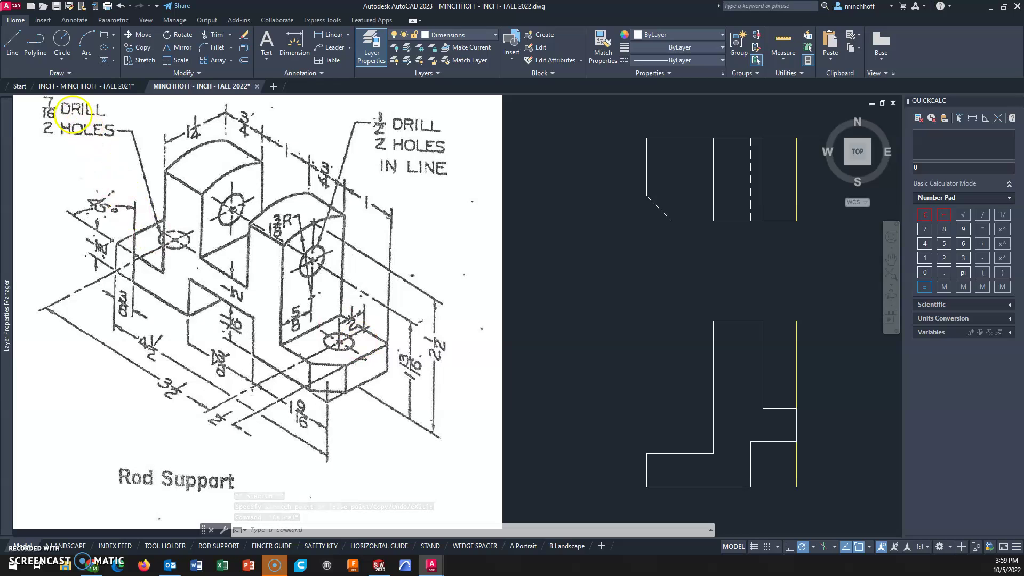
Draw a 7/16-diameter circle centred on the top view's top-left corner
middle_drag(412, 199, 123, 254)
click(60, 61)
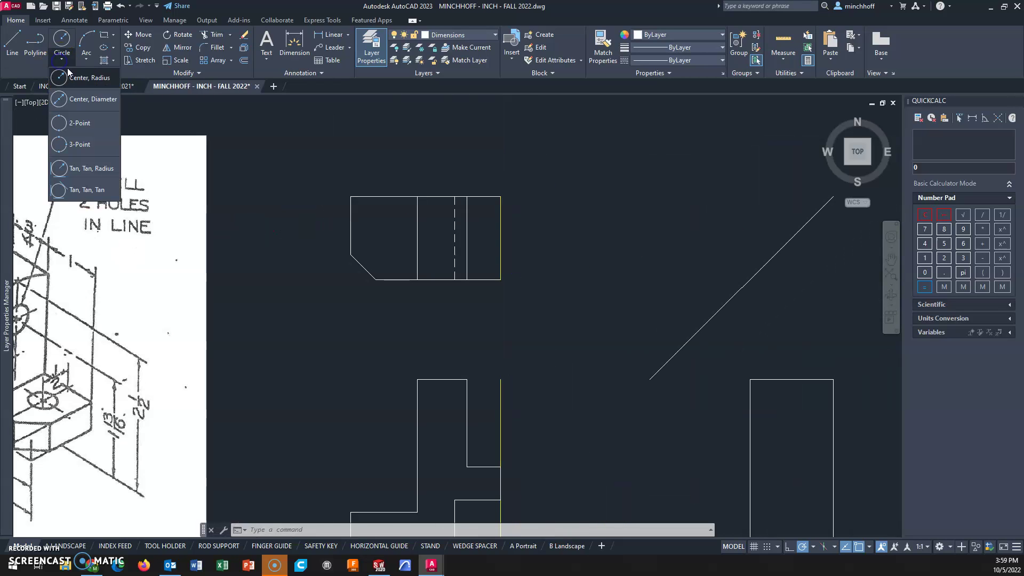
click(79, 101)
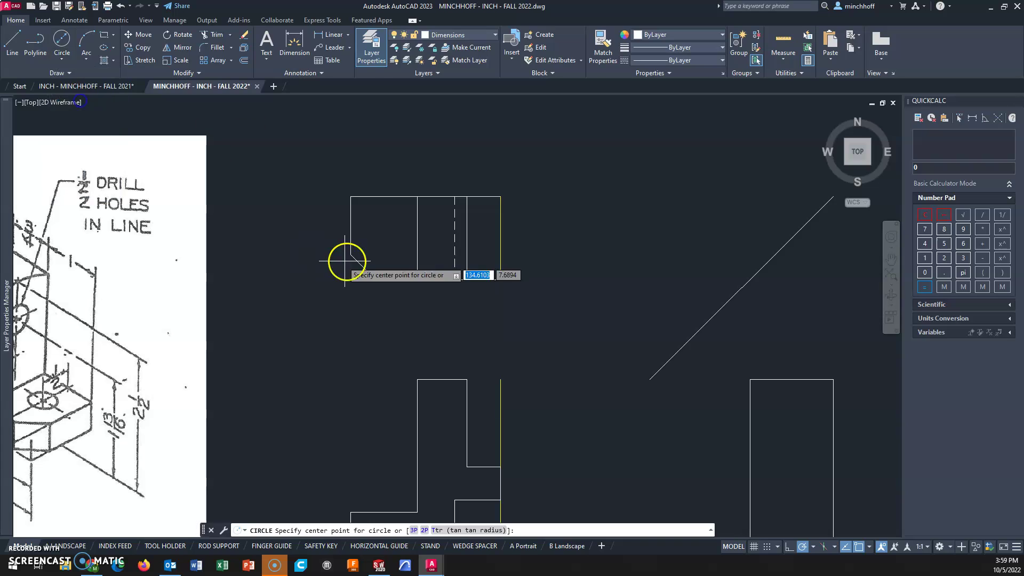
click(351, 196)
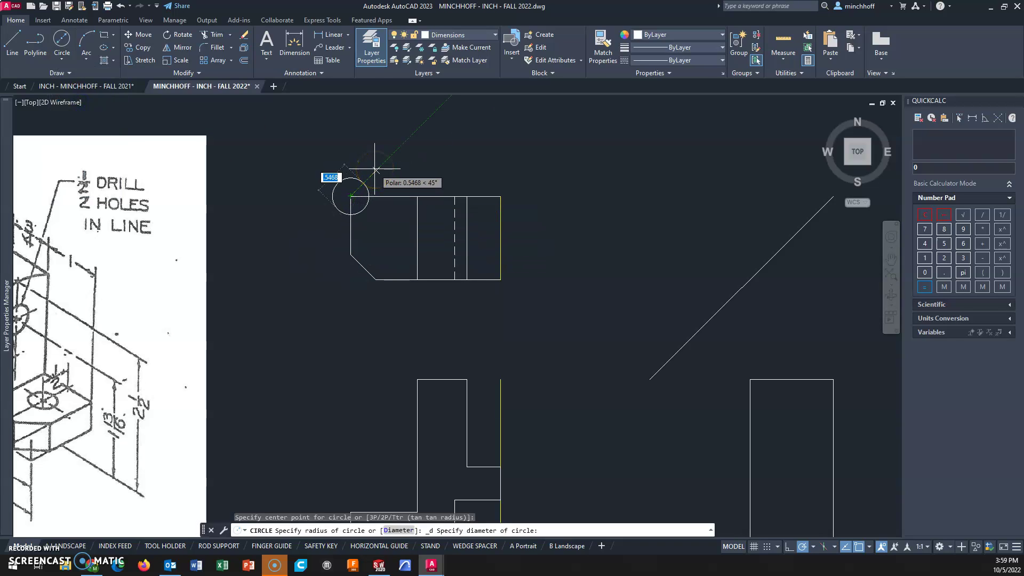
key(Return)
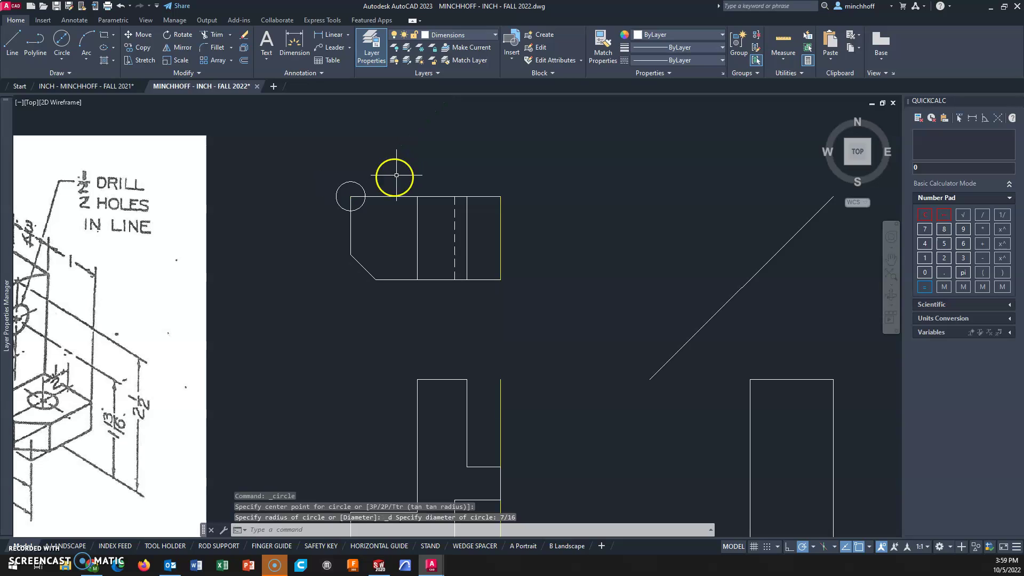
Move the circle's centre 0.5 right and 0.5 down
click(346, 183)
click(351, 196)
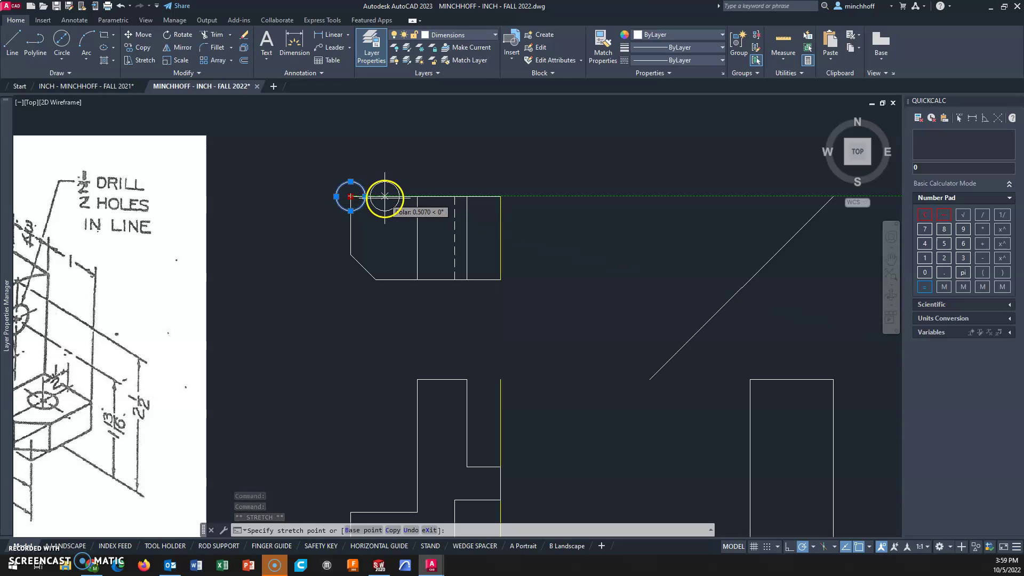
text(.5)
key(Return)
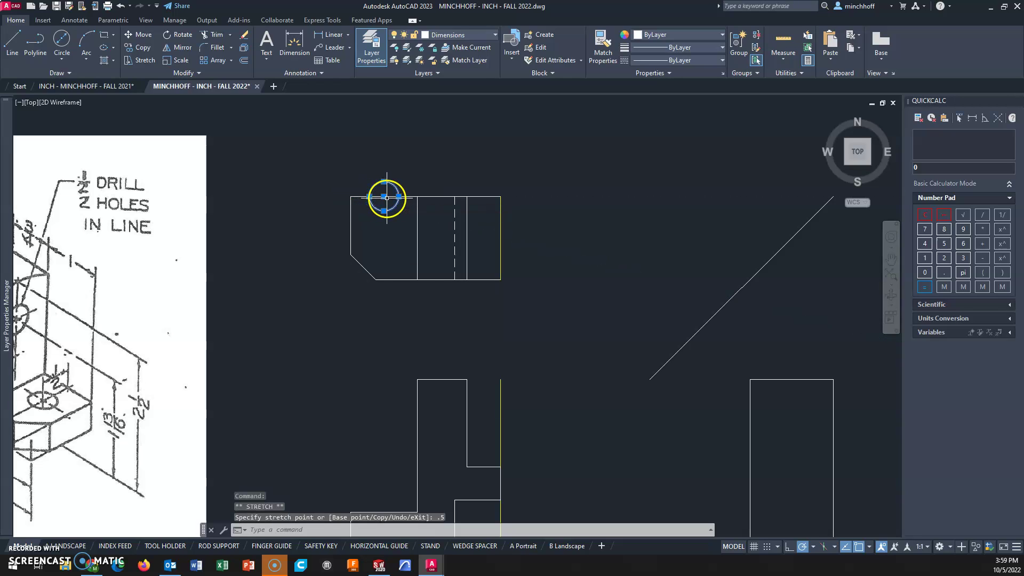
click(384, 196)
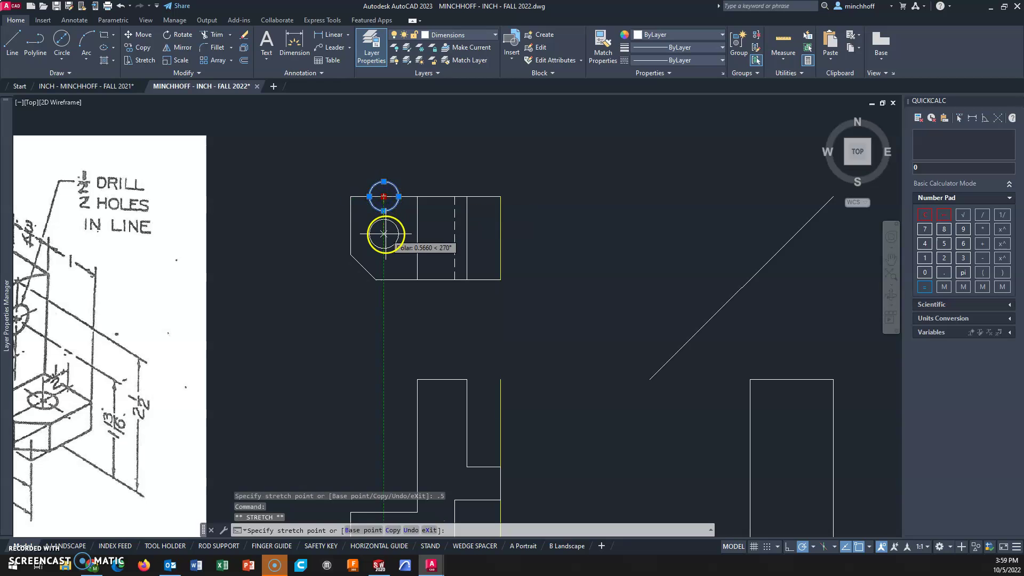
text(.5)
key(Return)
key(Escape)
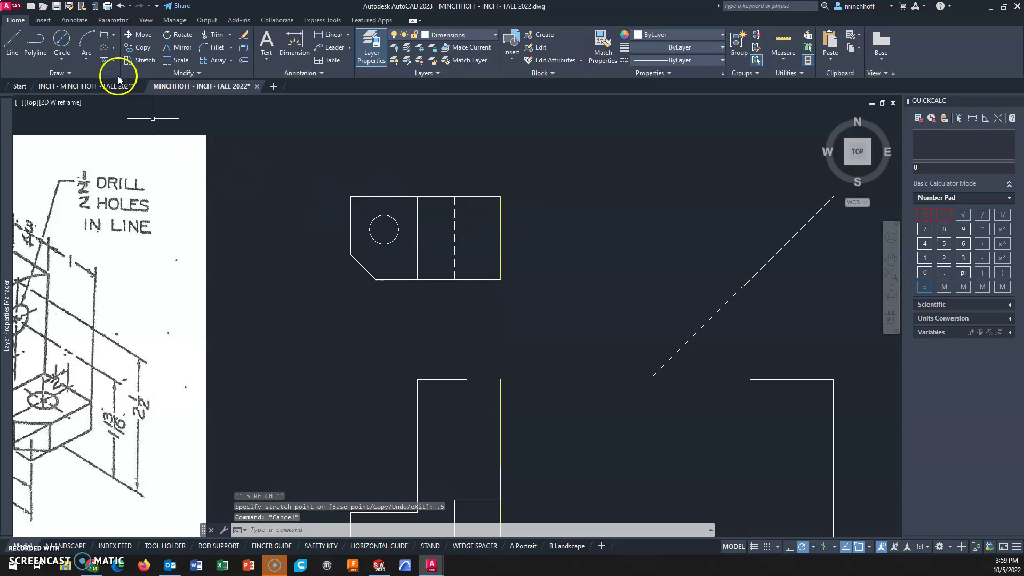
Draw a temporary projection line from the top view down to the front view's base, then erase it
middle_drag(369, 274, 358, 232)
click(12, 40)
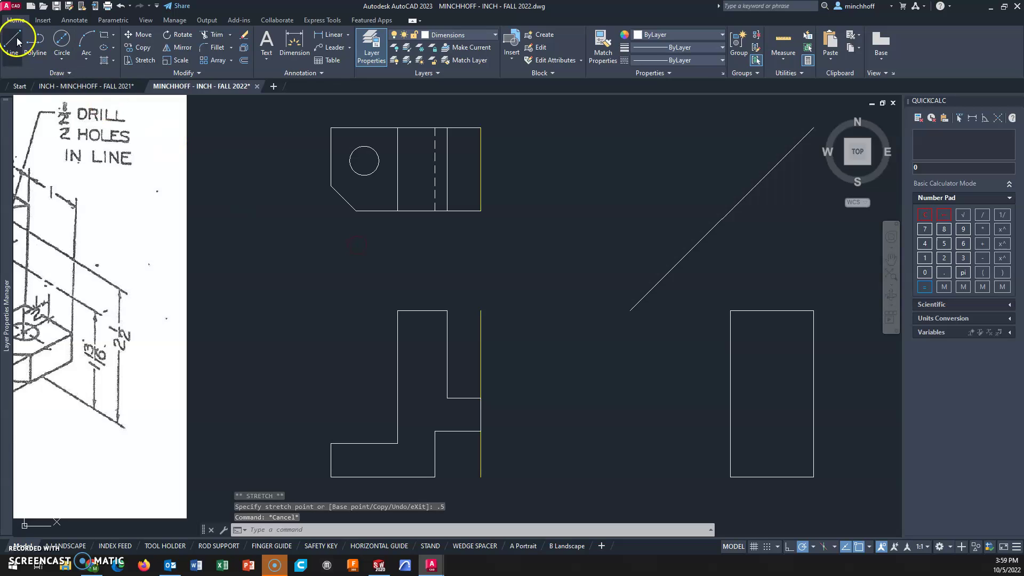
click(356, 212)
click(356, 443)
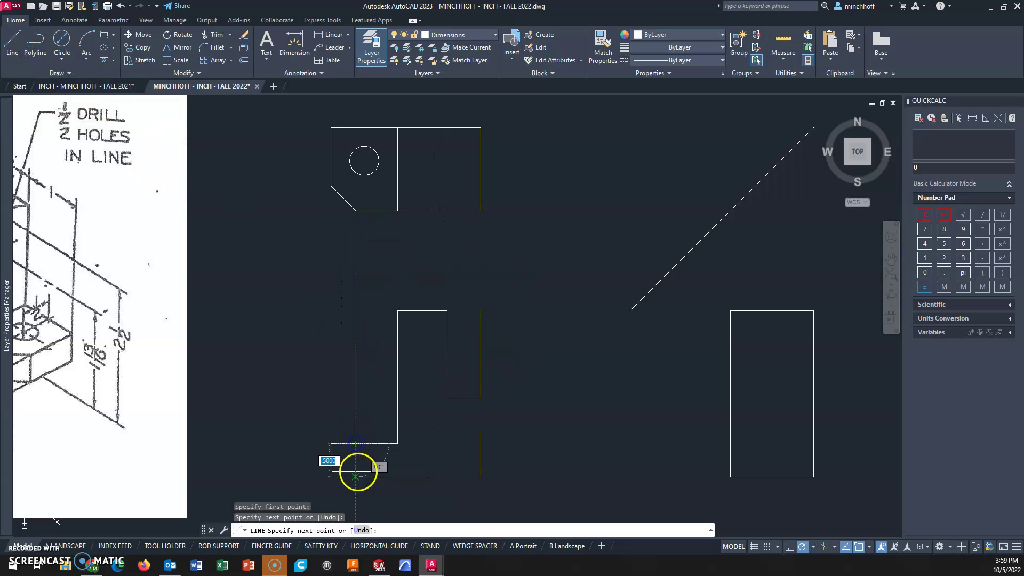
click(356, 477)
key(Escape)
click(356, 387)
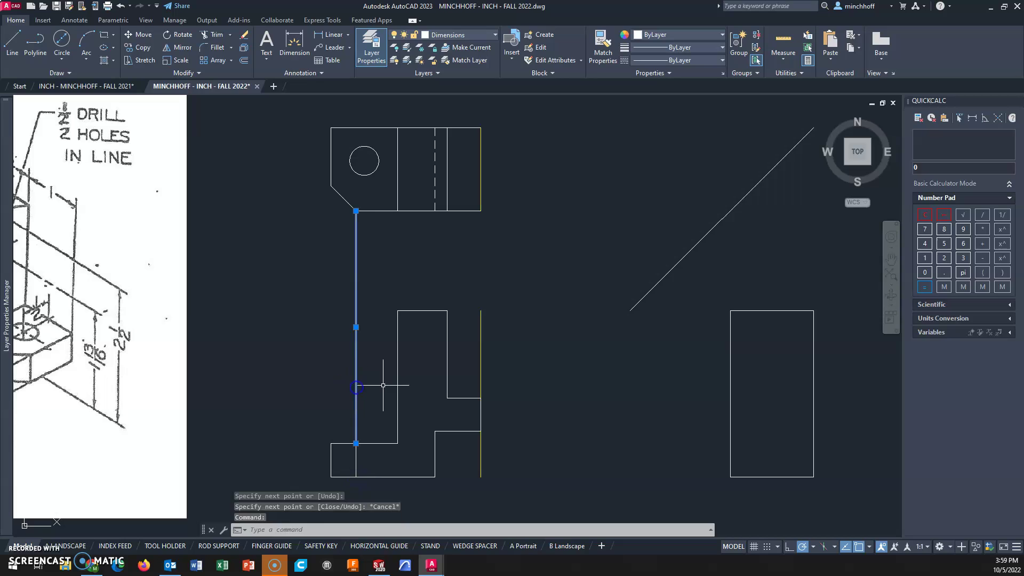
key(Delete)
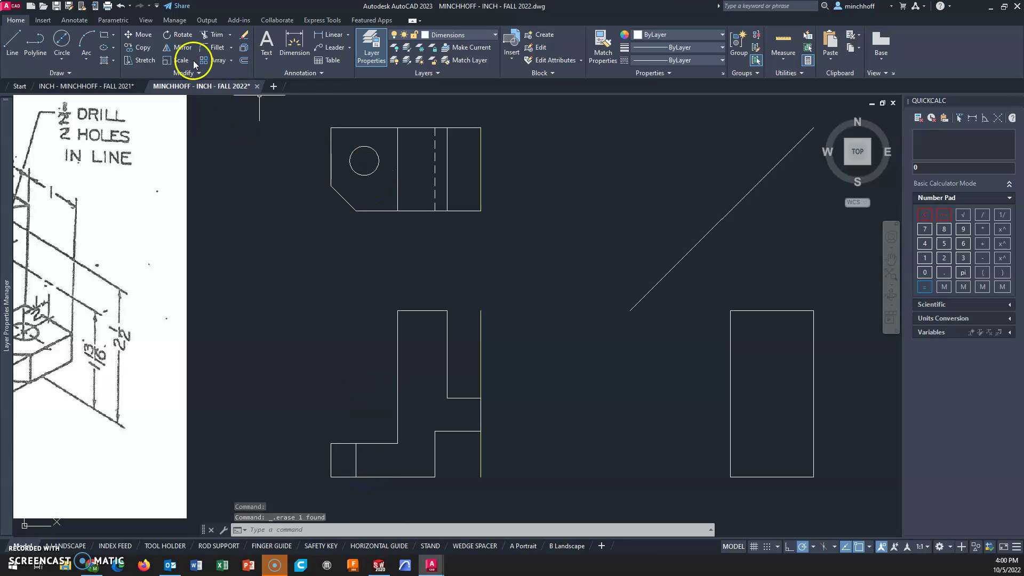
Copy the hole circle from its centre down onto the front view's base
click(141, 47)
click(368, 146)
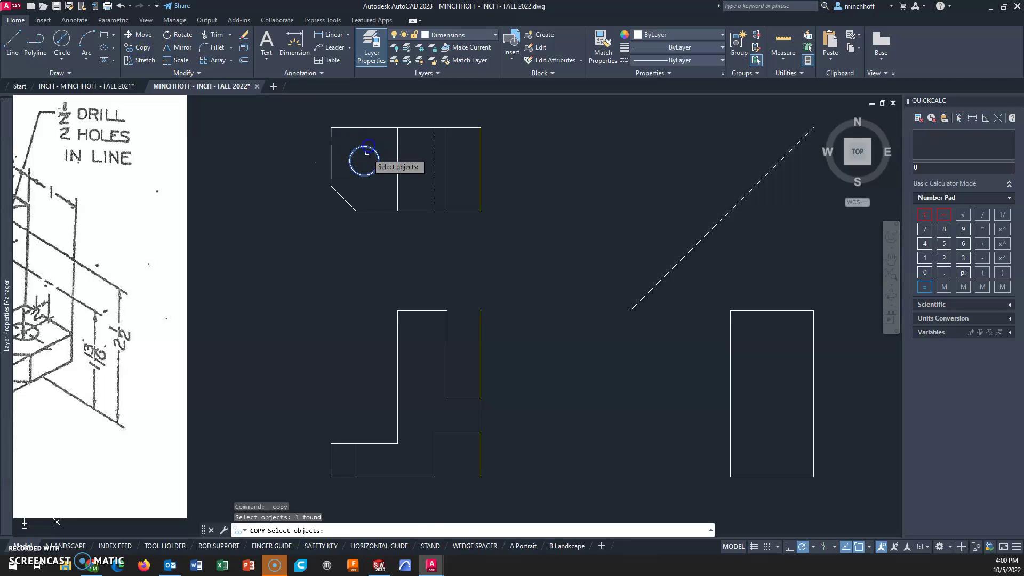
key(Return)
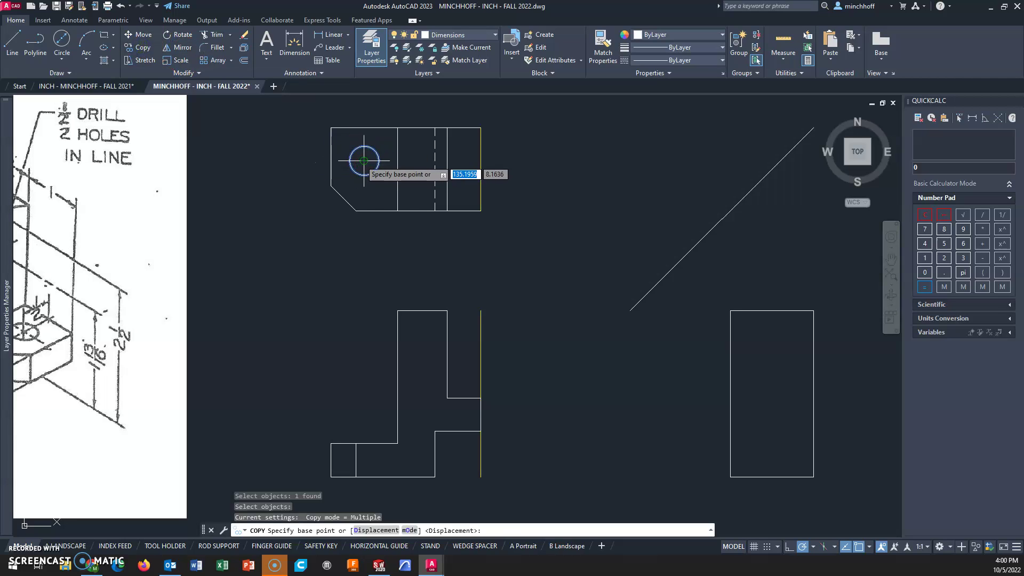
click(364, 161)
click(363, 443)
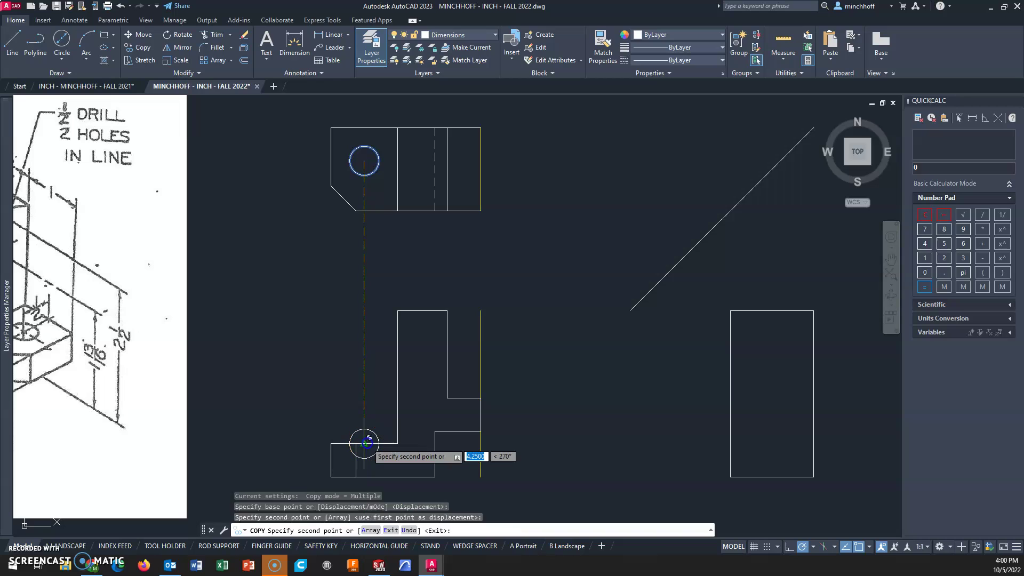
key(Escape)
Draw vertical lines from the circle's left and right quadrants down to the base's bottom edge
click(12, 42)
scroll(379, 488, up, 8)
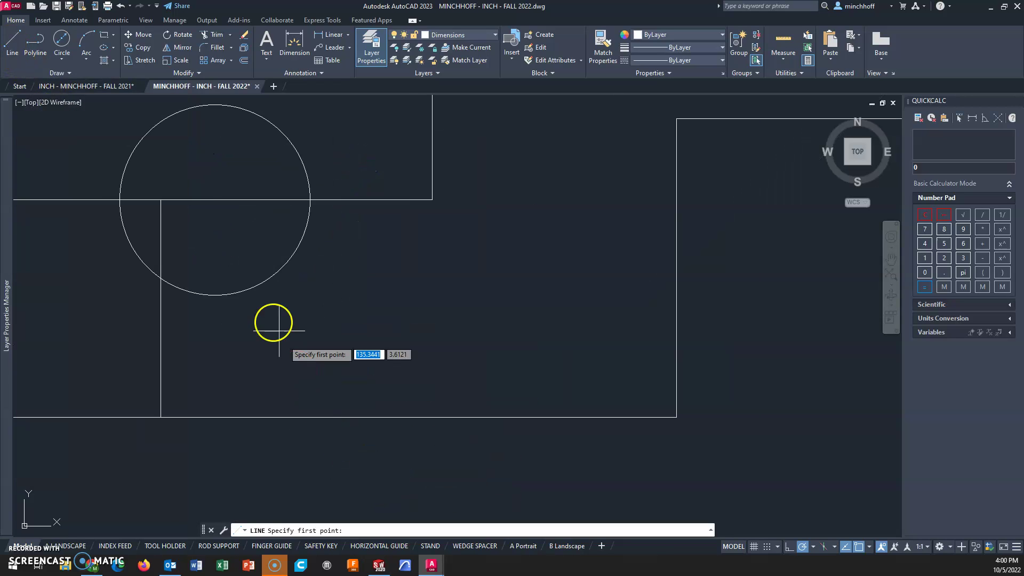
click(120, 200)
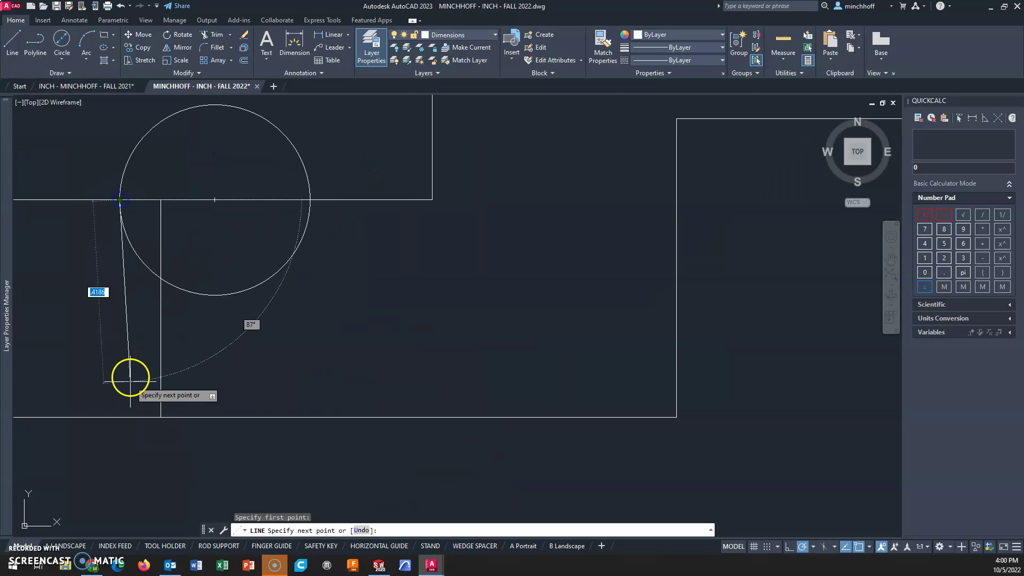
click(120, 418)
key(Return)
right_click(297, 334)
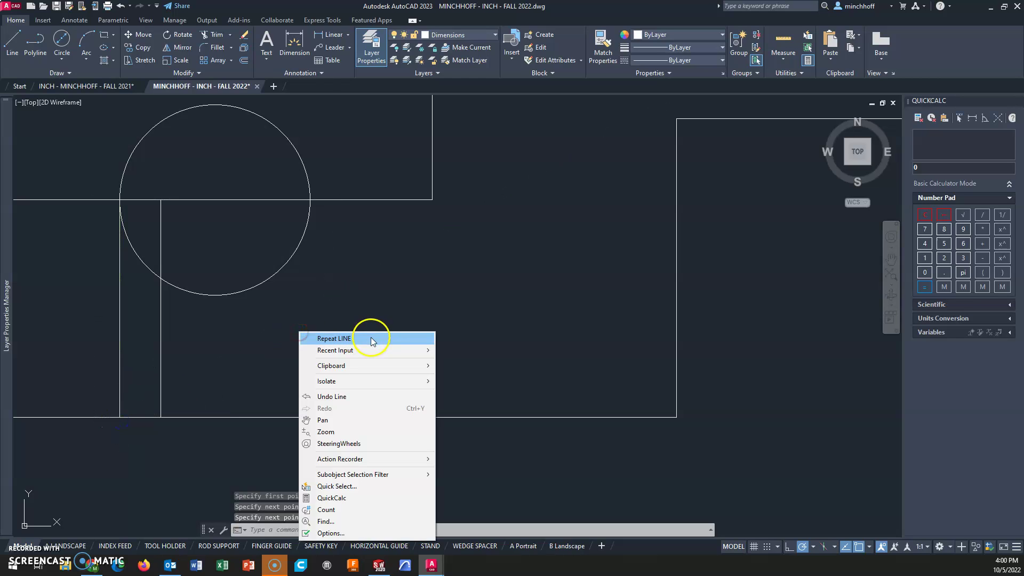
click(371, 335)
click(310, 200)
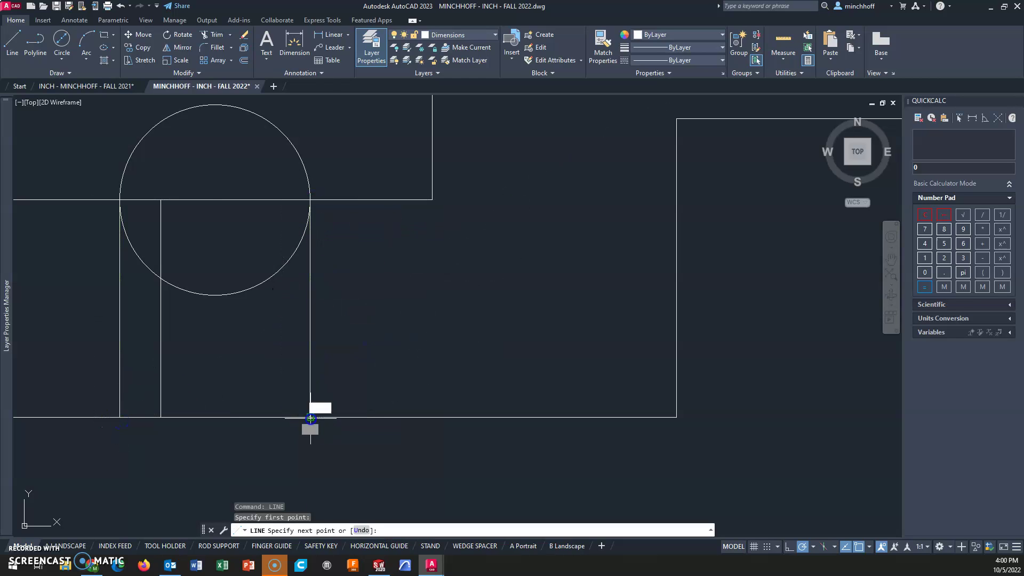
click(310, 417)
key(Return)
Draw a line from the circle's centre down to the base bottom, then erase the helper circle
right_click(338, 345)
click(368, 351)
click(215, 200)
click(215, 417)
key(Escape)
middle_drag(244, 316, 275, 395)
click(289, 366)
key(Delete)
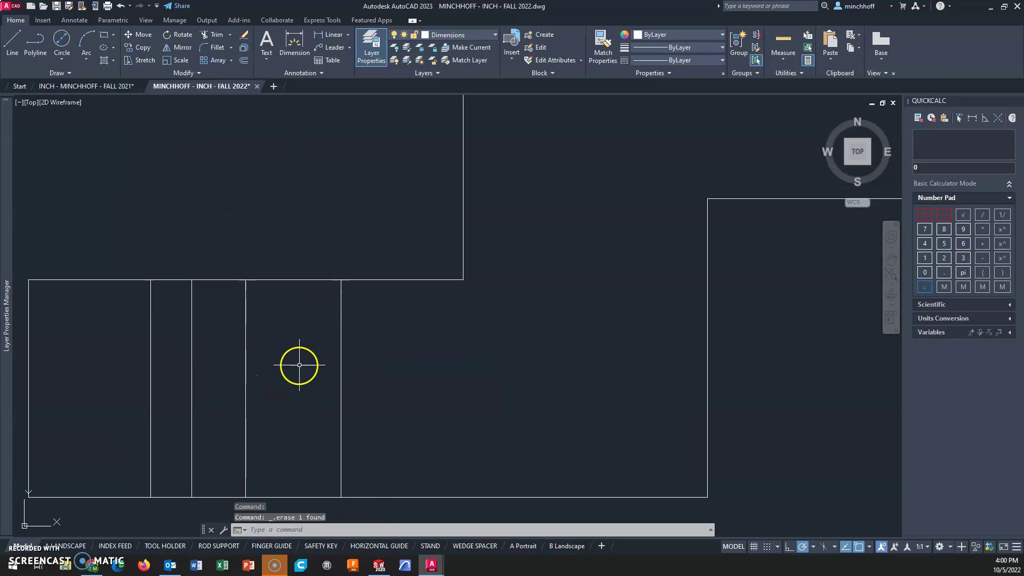
Make the hole's middle line a CENTER2 centerline, extending both ends by .35
click(244, 335)
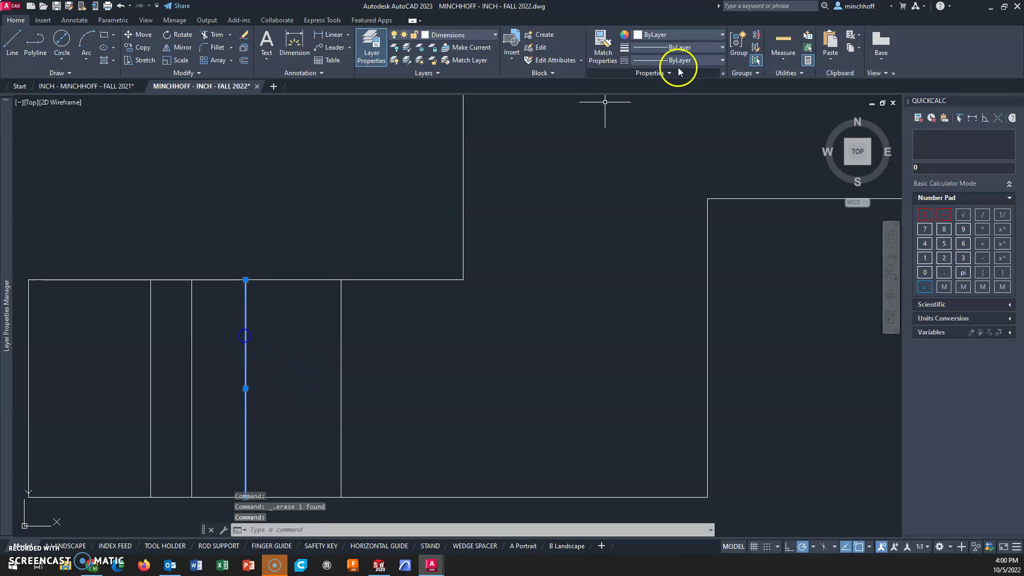
click(715, 60)
click(683, 97)
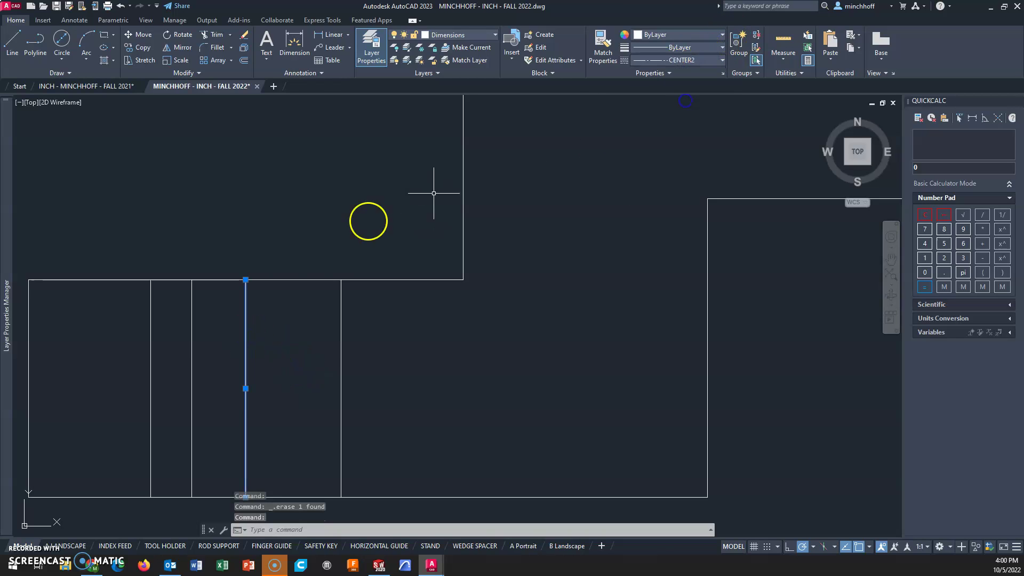
click(245, 279)
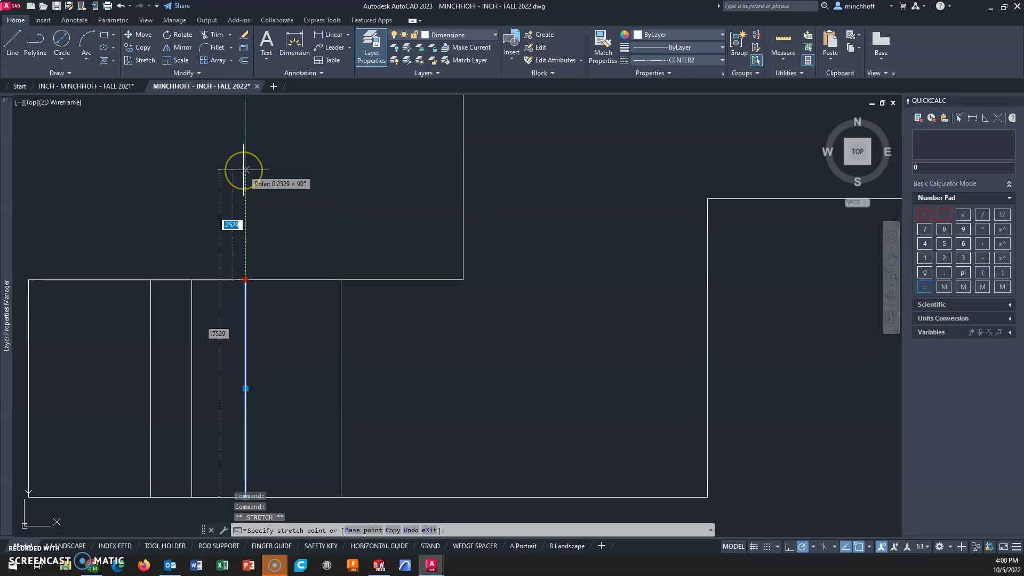
text(.35)
key(Return)
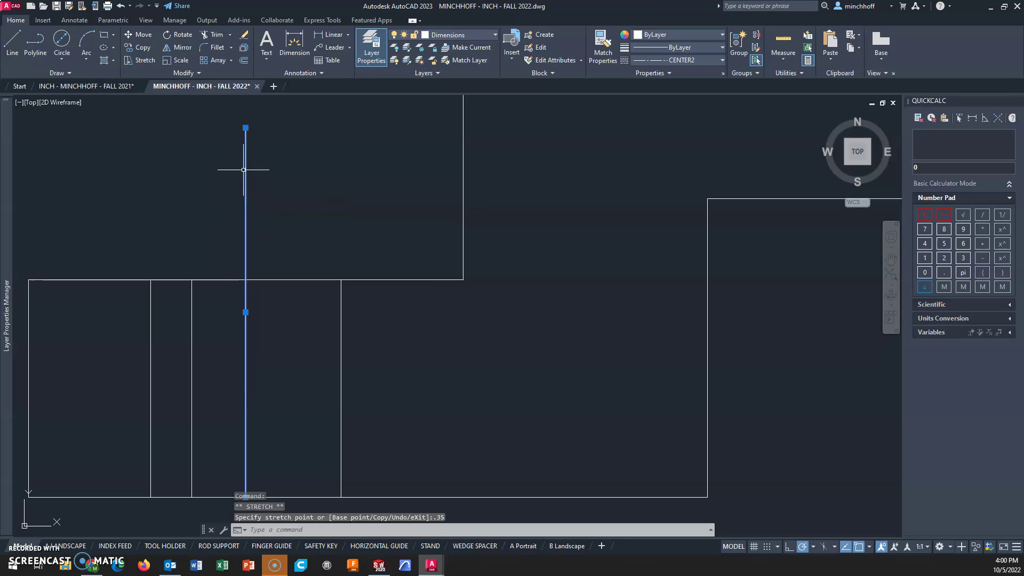
scroll(283, 257, down, 5)
click(275, 278)
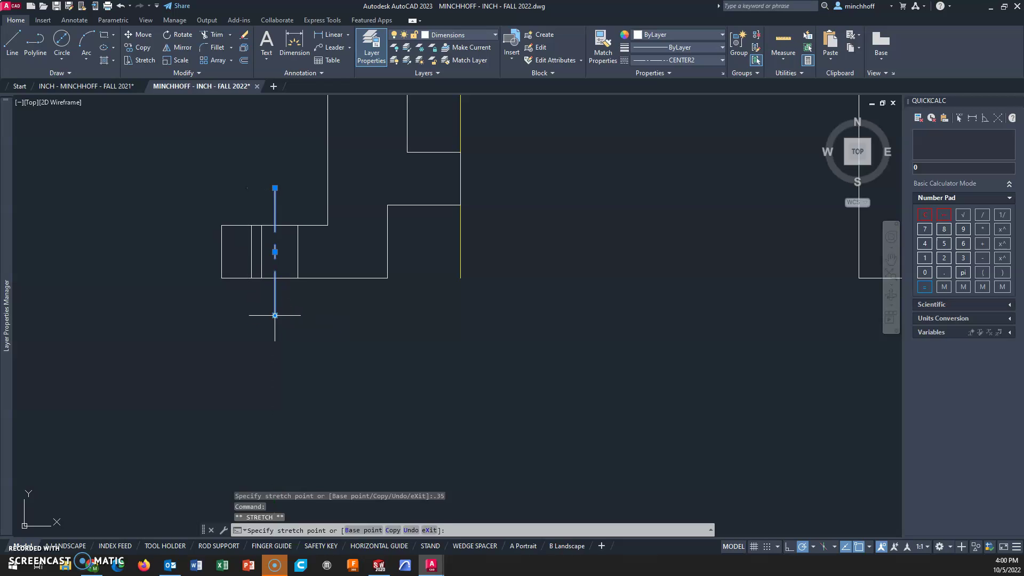
text(.35)
key(Return)
middle_drag(309, 278, 312, 302)
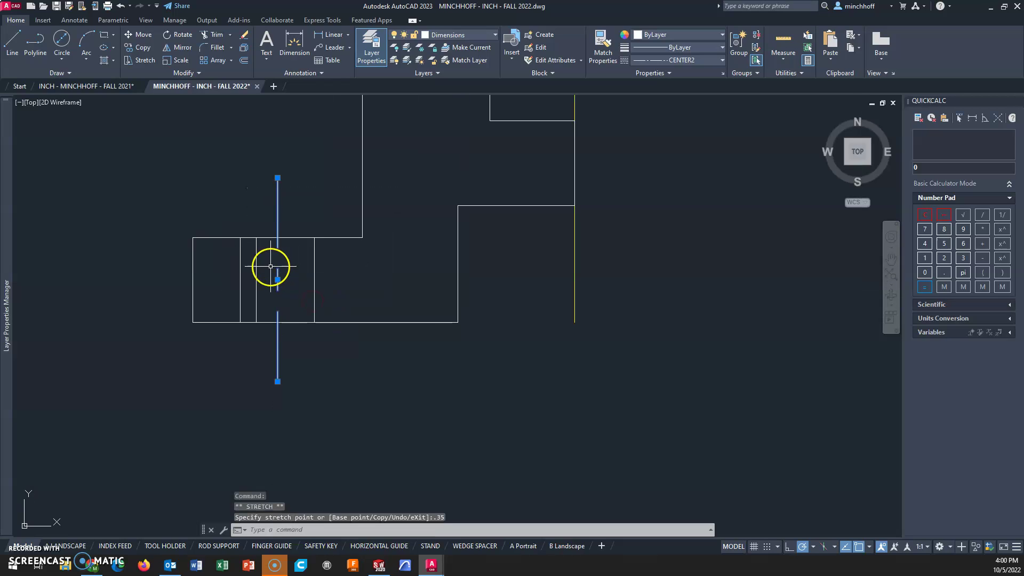
scroll(276, 267, up, 2)
key(Escape)
Set the hole's left and right edge lines to the HIDDEN linetype
click(241, 259)
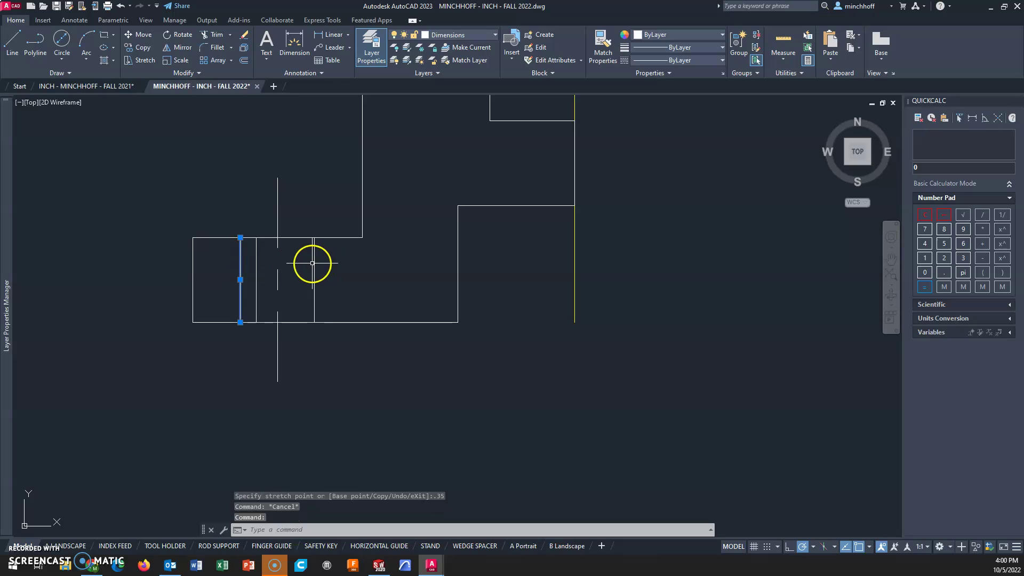
click(315, 261)
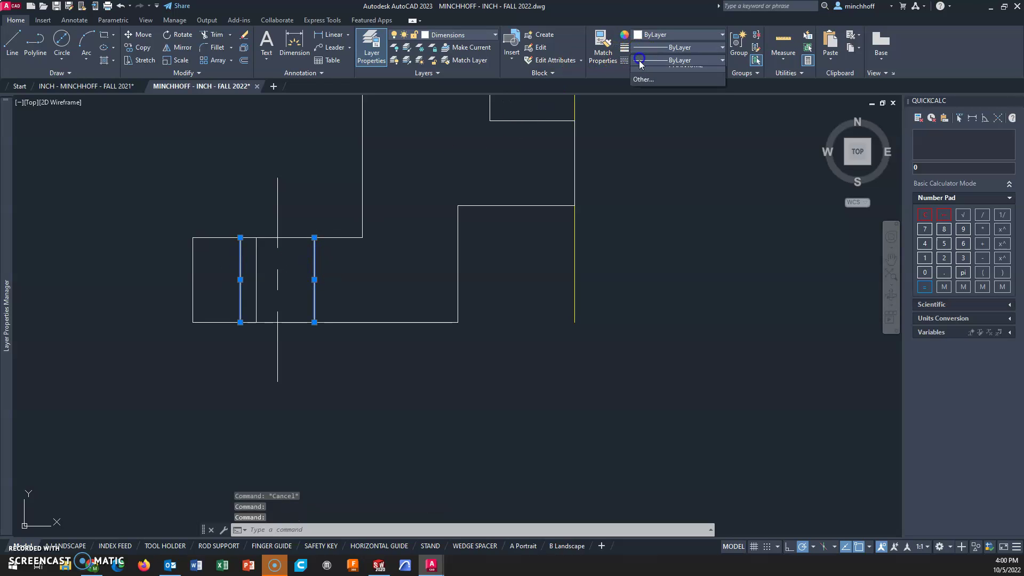
click(678, 60)
click(672, 156)
key(Escape)
scroll(222, 201, down, 4)
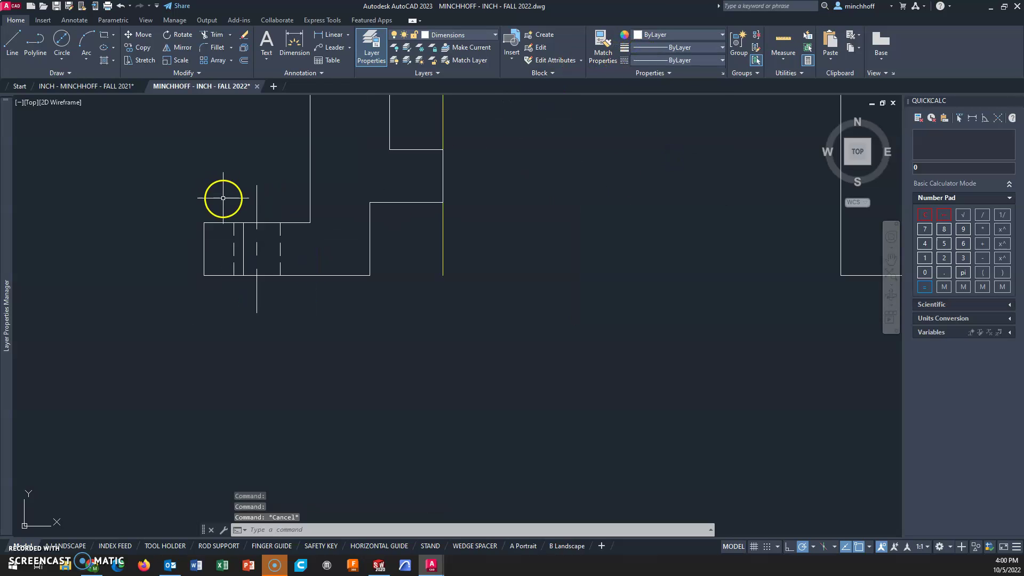
middle_drag(222, 201, 260, 407)
middle_drag(324, 307, 254, 258)
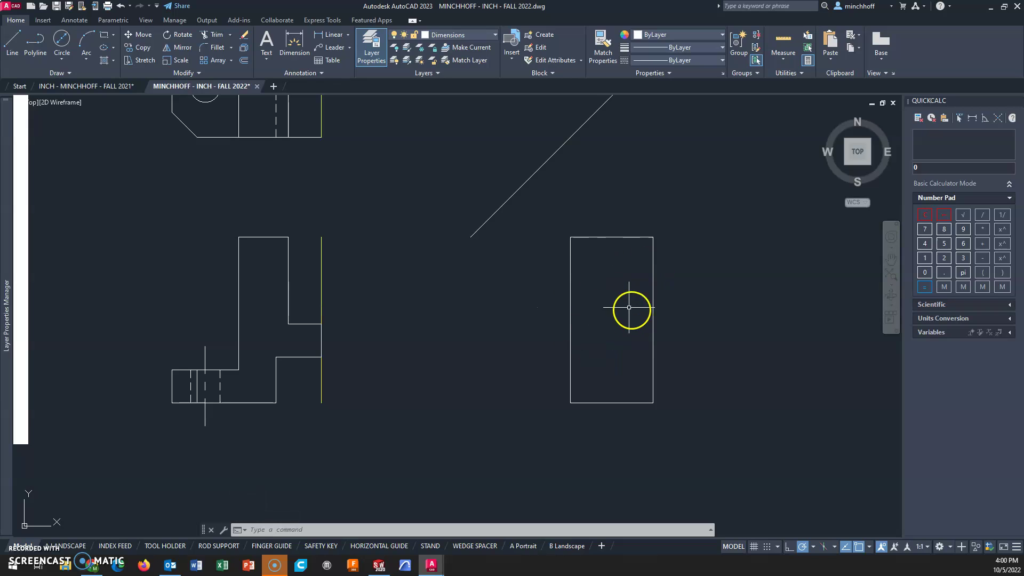
Draw projection lines from the front view's lower step corner across the side view
middle_drag(623, 311, 511, 307)
click(13, 40)
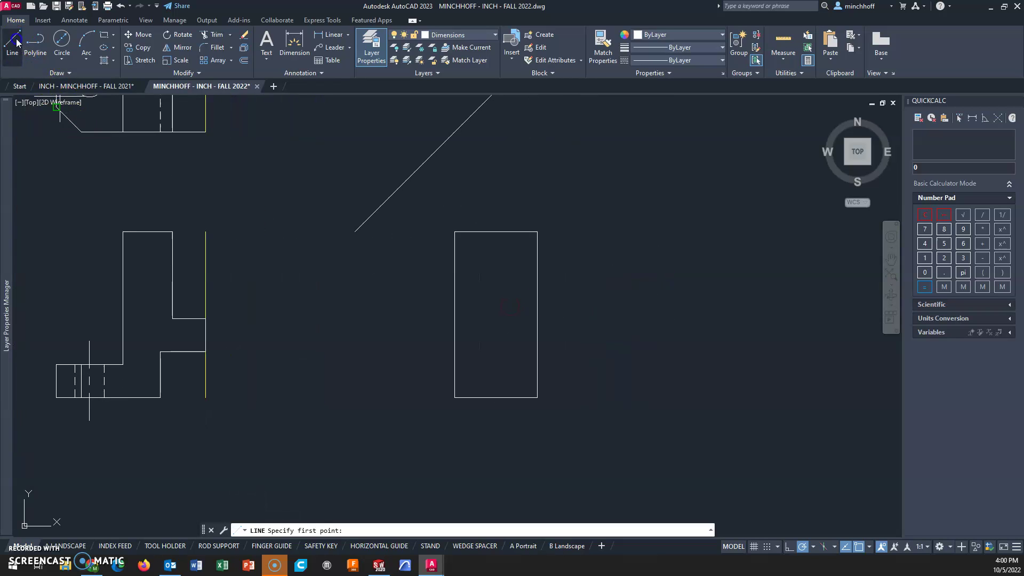
click(123, 364)
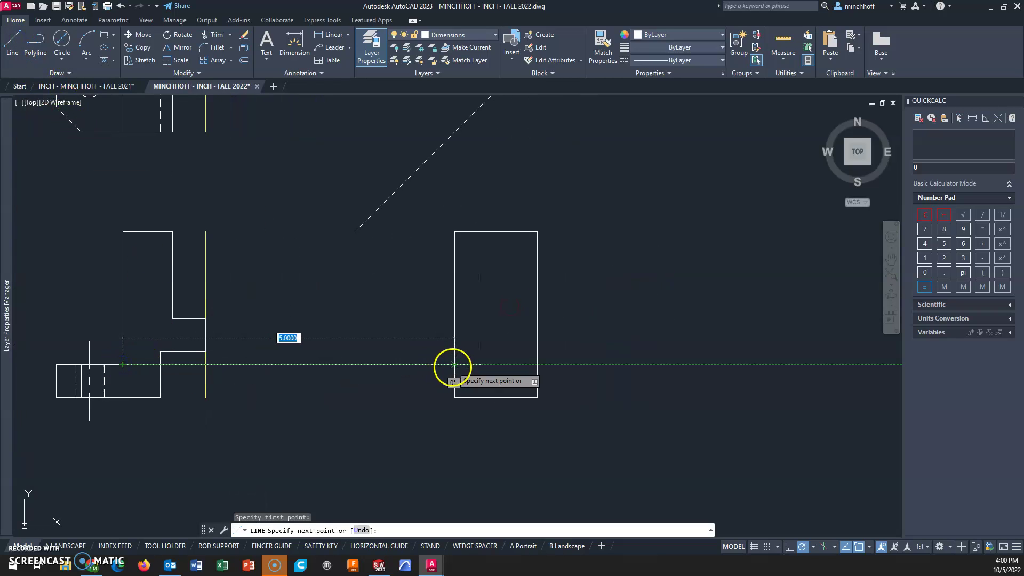
click(453, 364)
key(Escape)
right_click(348, 279)
click(363, 294)
click(206, 352)
click(454, 351)
click(534, 352)
key(Escape)
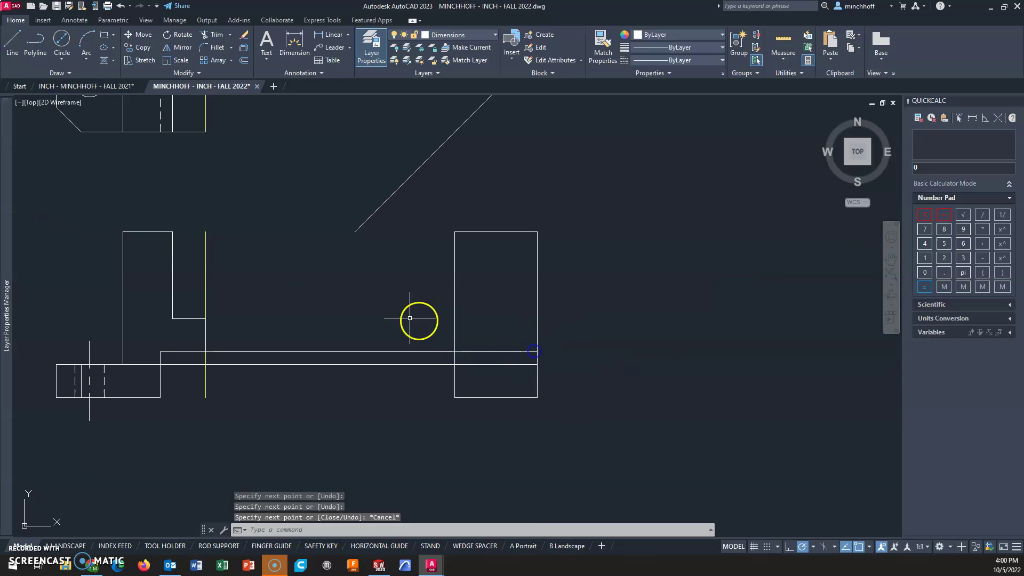
Draw a projection line from the front view's upper step corner across the side view
right_click(410, 317)
click(427, 321)
click(206, 318)
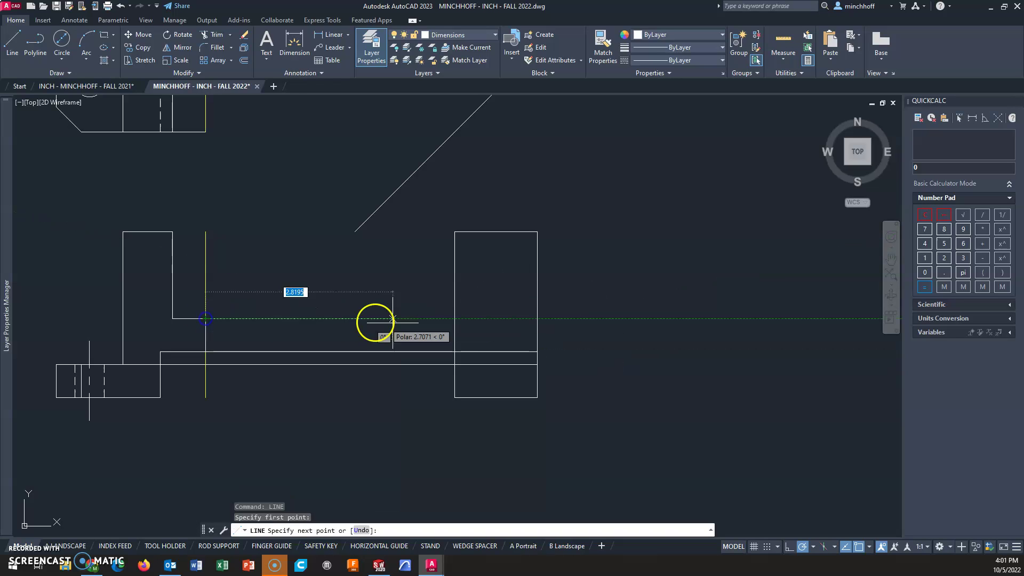
click(455, 318)
click(537, 319)
key(Escape)
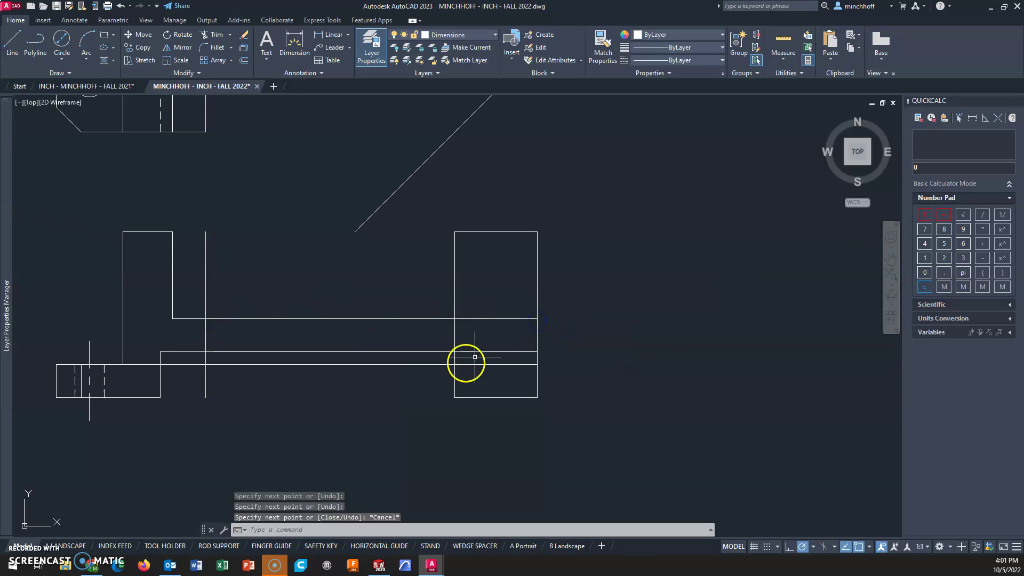
Change the upper and lower side-view segments to HIDDEN dashed lines
click(480, 326)
click(481, 307)
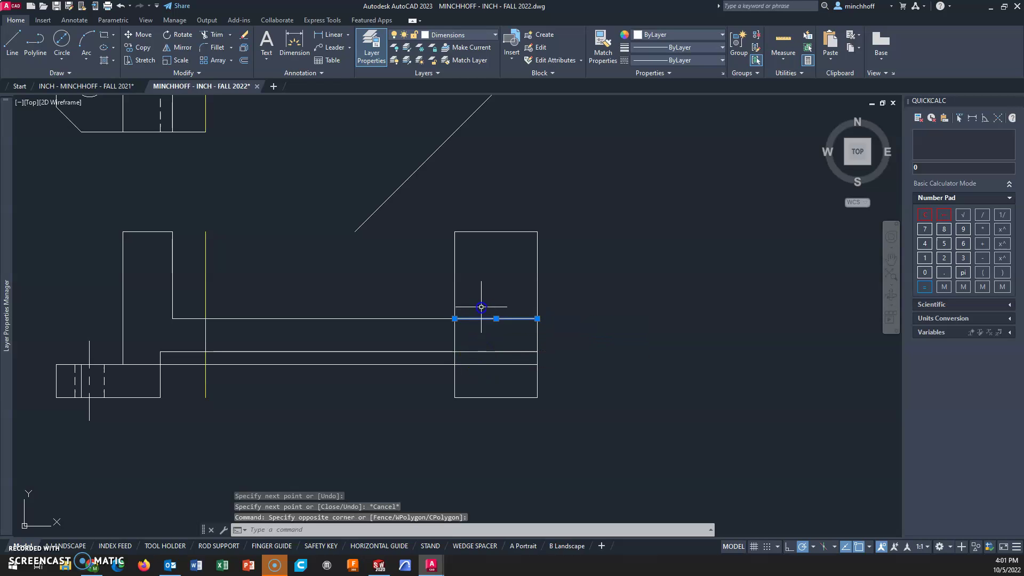
click(498, 351)
click(693, 60)
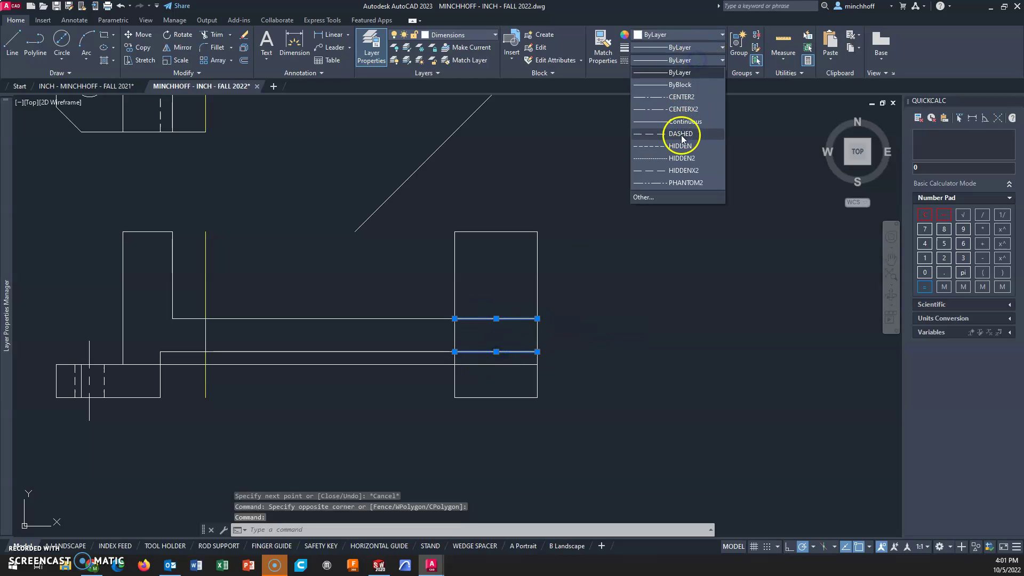
click(686, 151)
key(Escape)
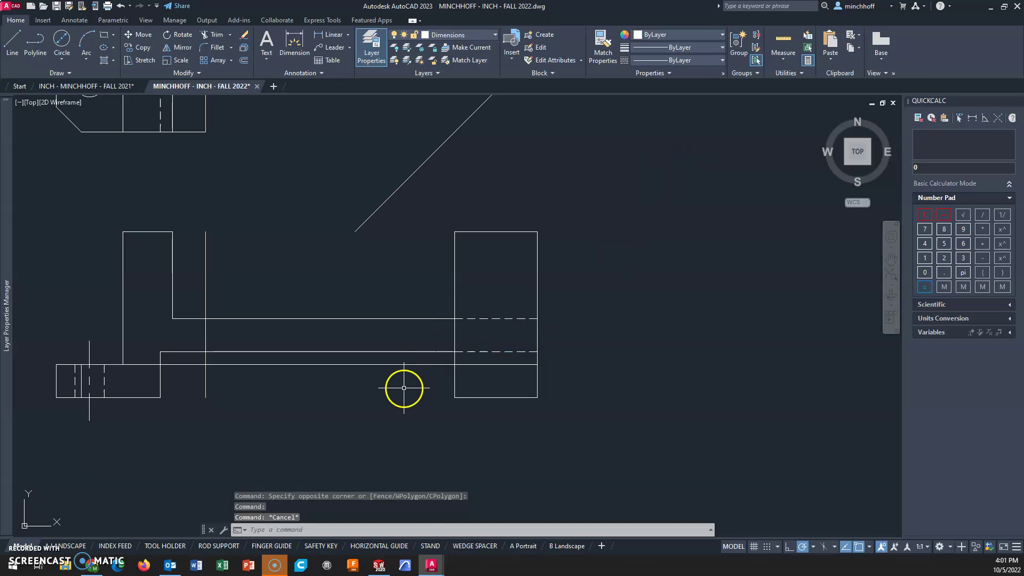
Erase the three construction lines with a crossing window
click(403, 388)
click(330, 300)
key(Delete)
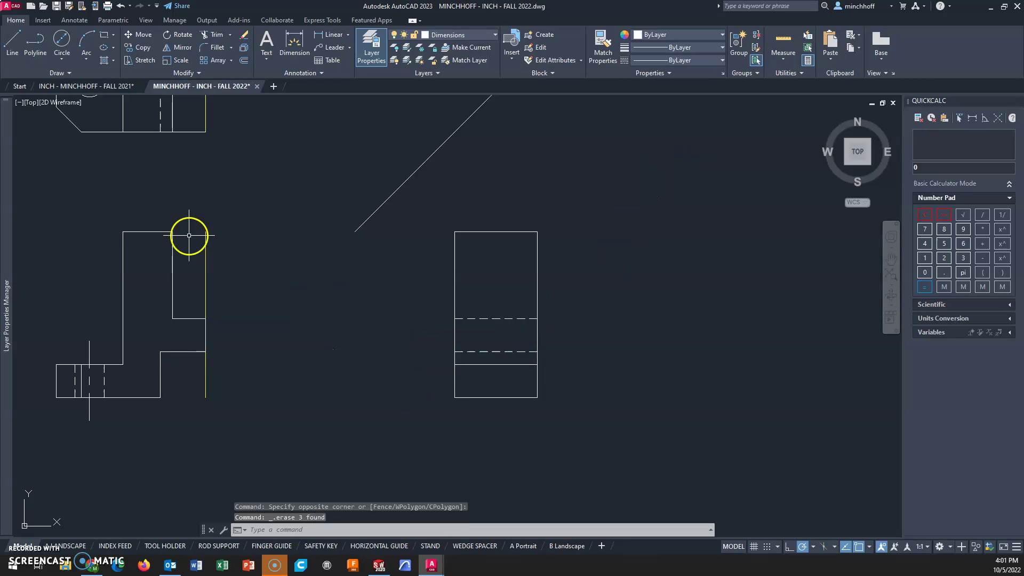
Draw a projection line from the top-view circle's quadrant via the miter line to the right view
click(11, 41)
middle_drag(64, 150, 94, 271)
click(133, 205)
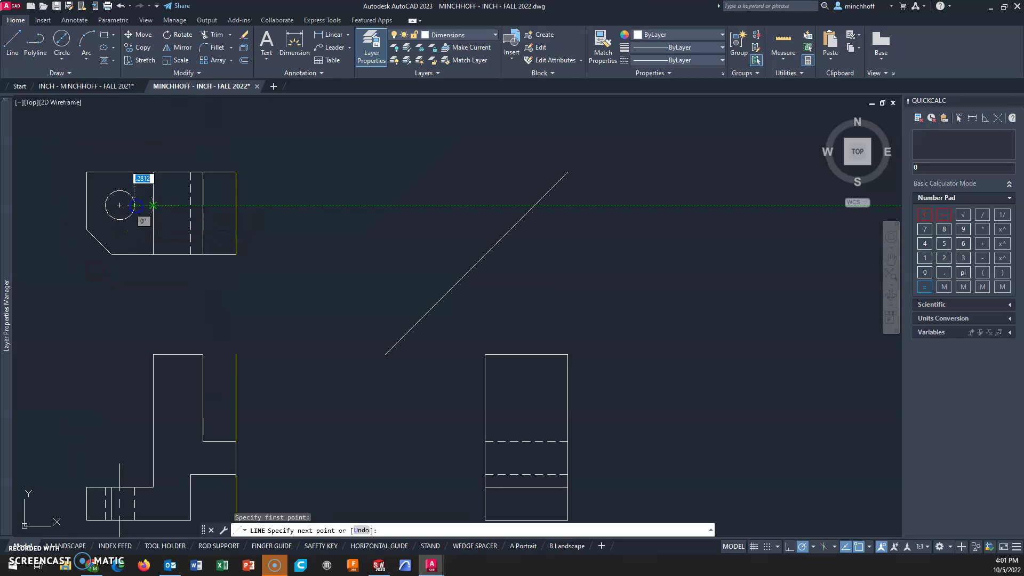
click(538, 203)
middle_drag(511, 340, 510, 184)
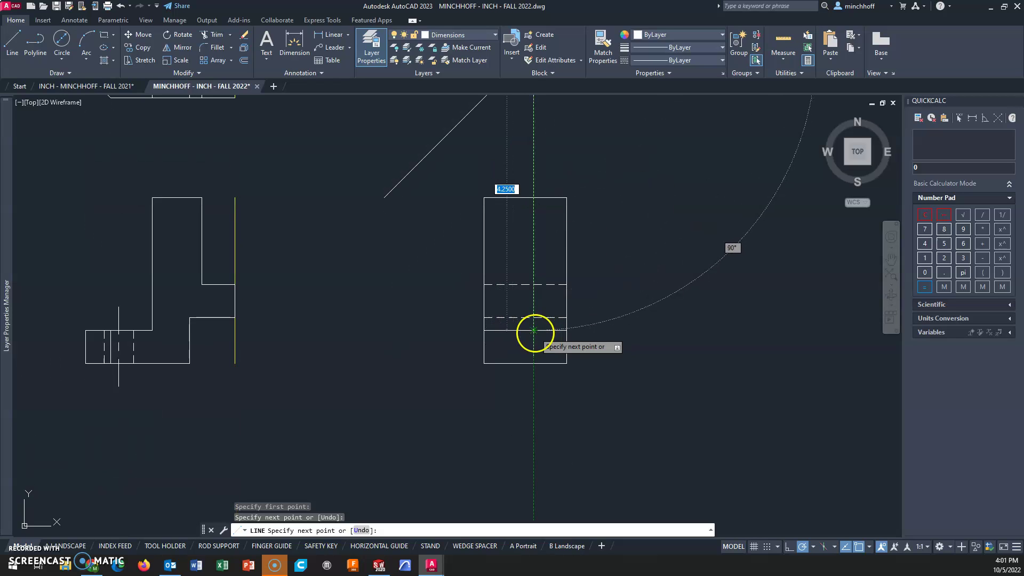
click(533, 330)
key(Escape)
Draw a second projection line from the top view via the miter line, then erase the stray vertical line
click(12, 40)
middle_drag(69, 139, 127, 291)
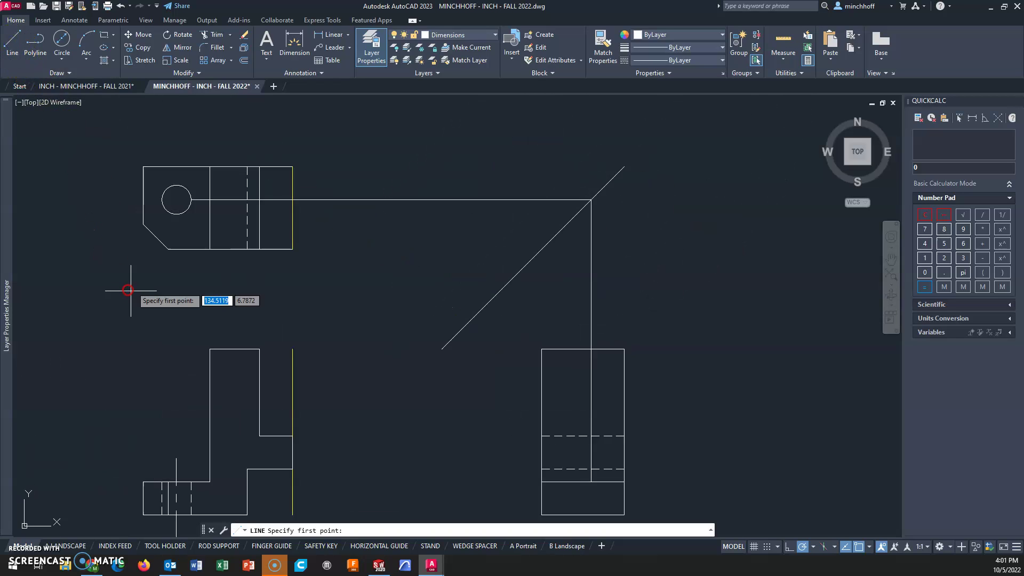
click(143, 225)
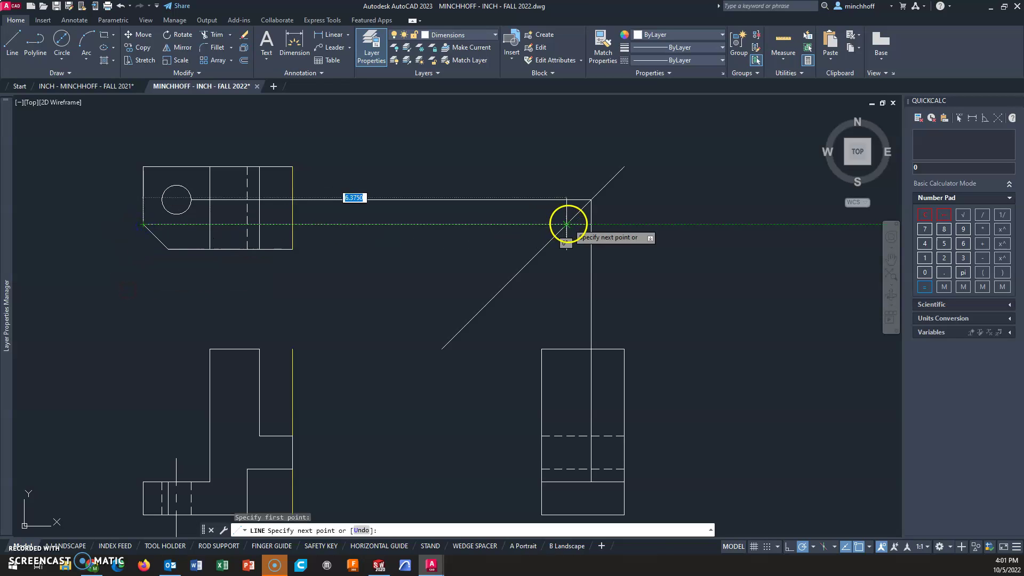
click(566, 224)
middle_drag(541, 329, 526, 172)
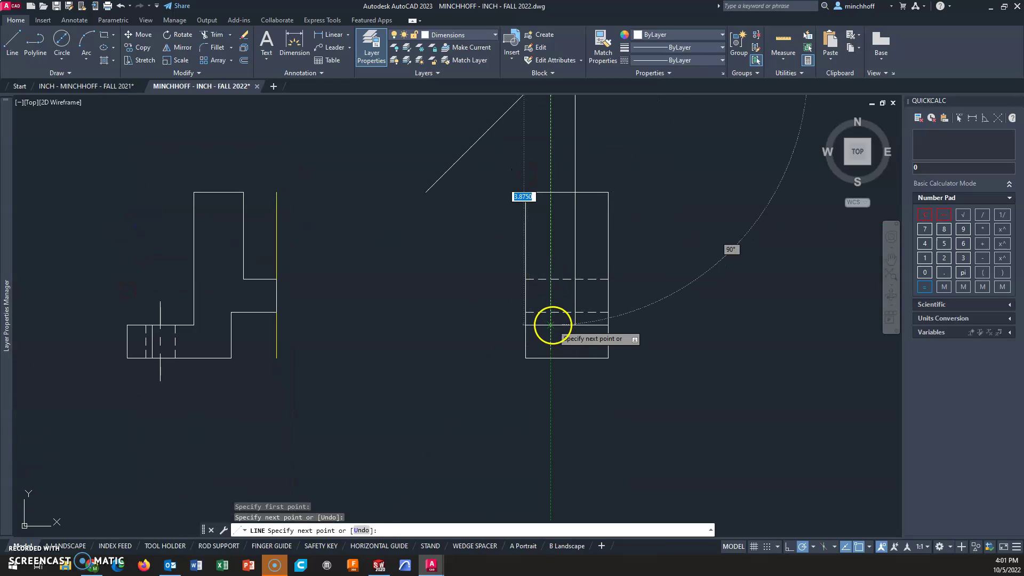
click(551, 324)
key(Escape)
click(550, 175)
key(Delete)
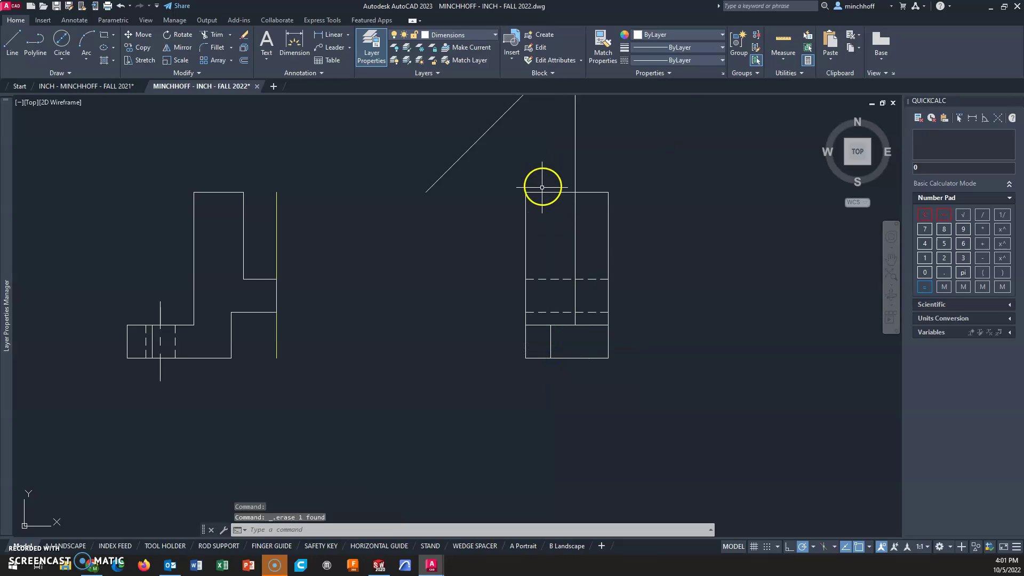
middle_drag(542, 188, 525, 290)
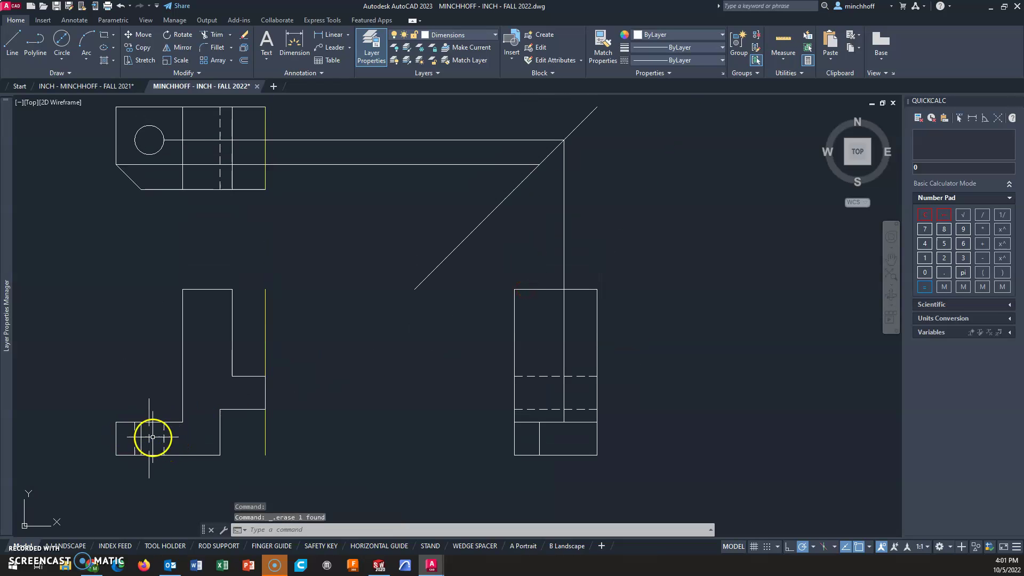
Copy the front-view hole's hidden line and centerline into the right view's base
scroll(144, 441, up, 4)
click(131, 429)
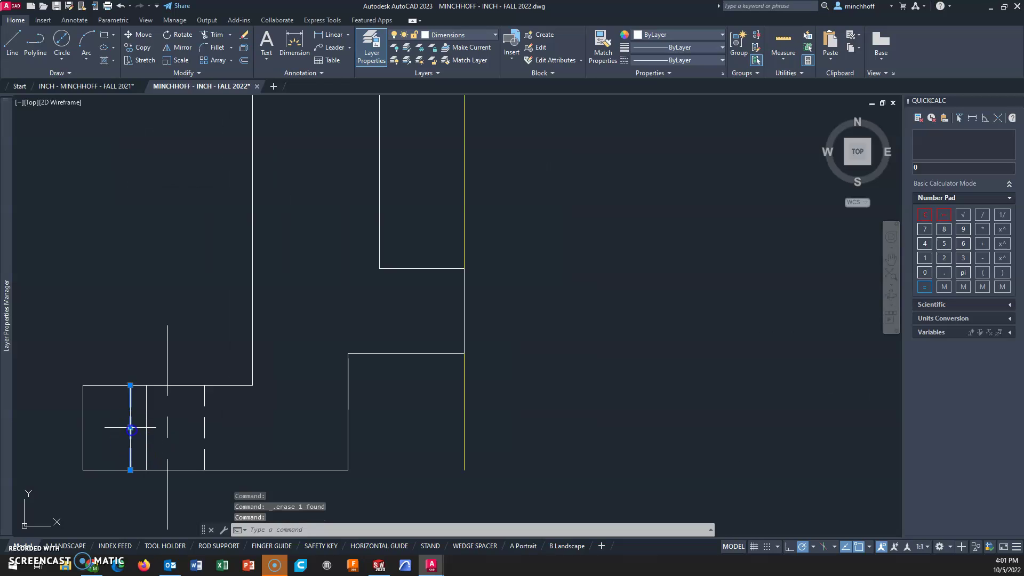
click(168, 427)
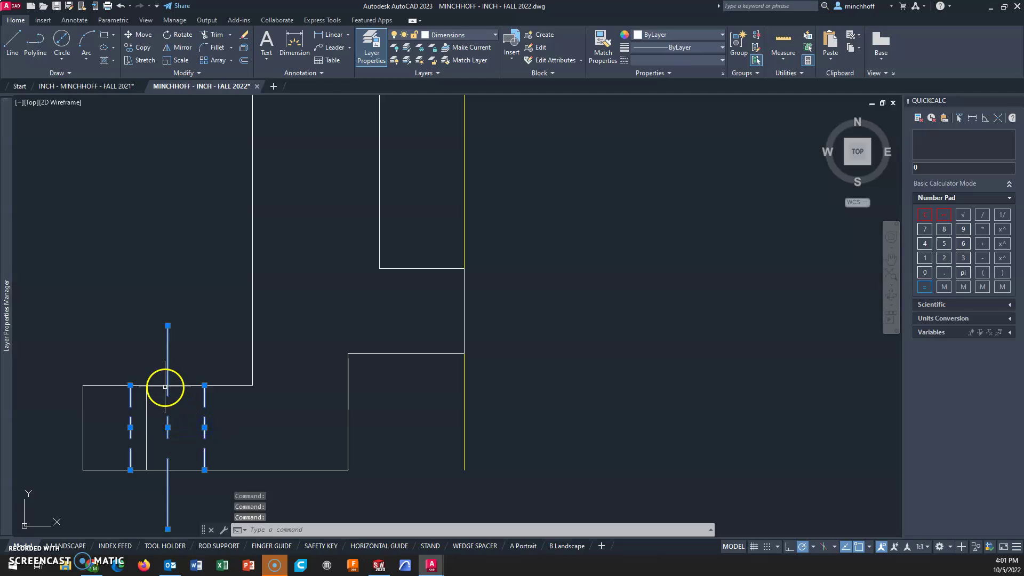
click(144, 51)
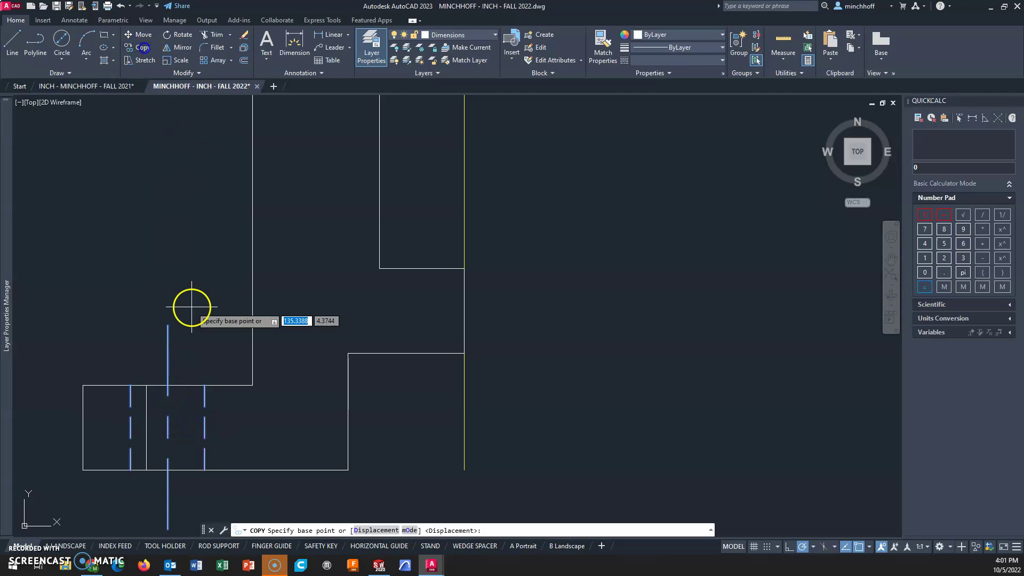
click(168, 386)
scroll(400, 381, down, 6)
scroll(494, 394, up, 8)
click(472, 398)
scroll(472, 398, down, 6)
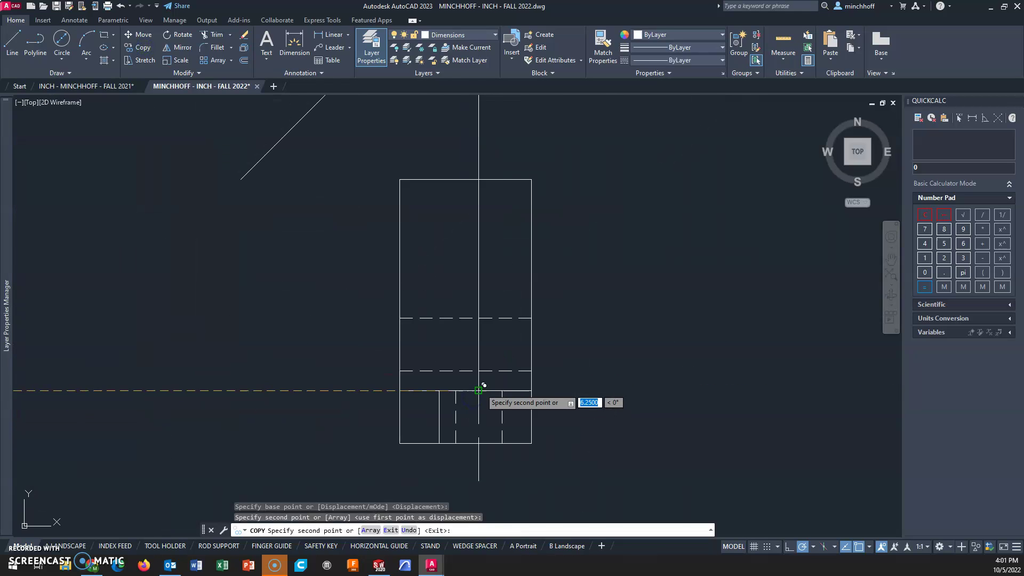
key(Escape)
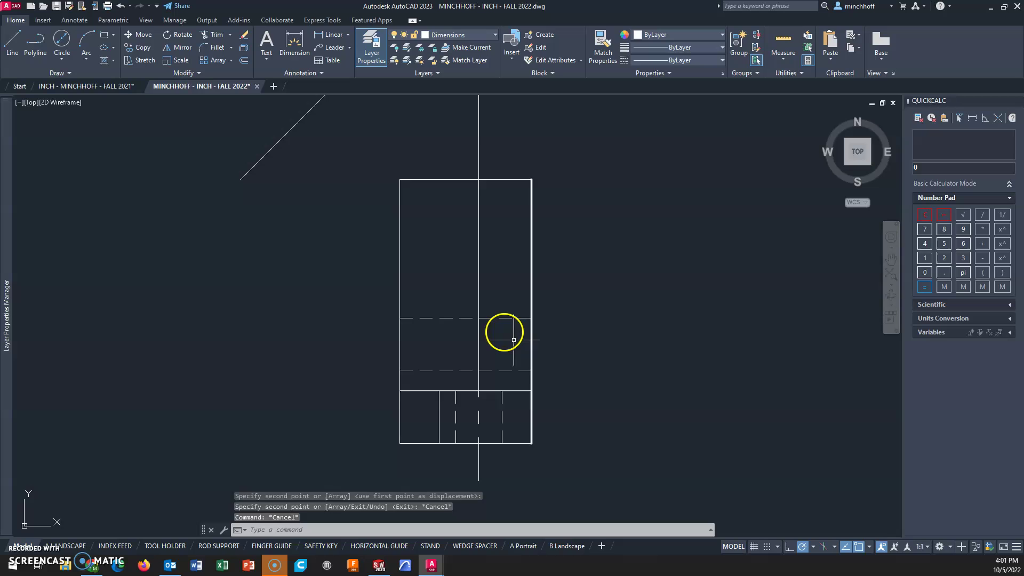
Erase the extra long centerline and the two top-view projection lines
click(479, 273)
key(Delete)
scroll(590, 286, down, 3)
mouse_move(584, 304)
middle_down()
mouse_move(593, 343)
mouse_move(584, 385)
middle_up()
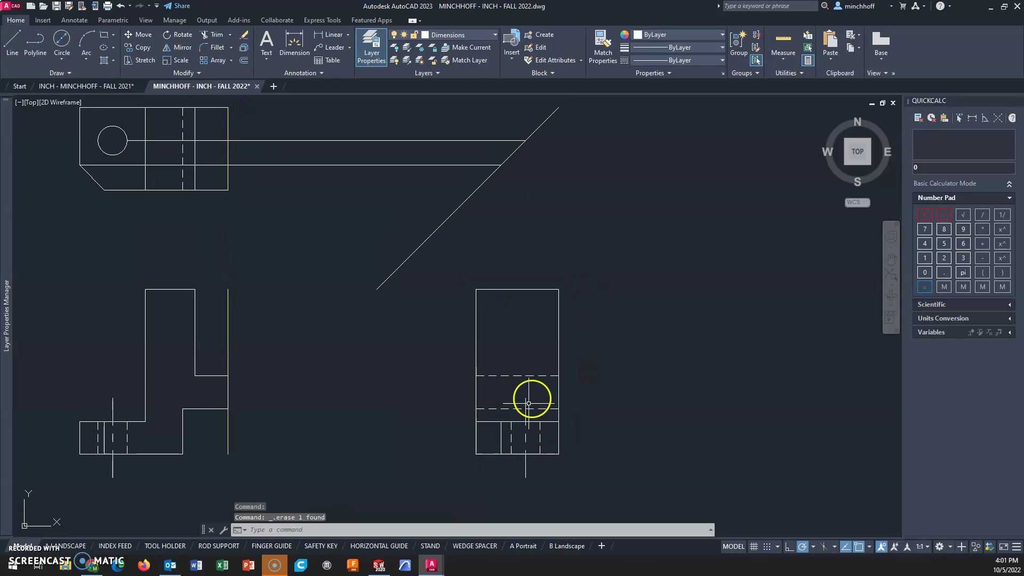
drag(373, 194, 314, 121)
key(Delete)
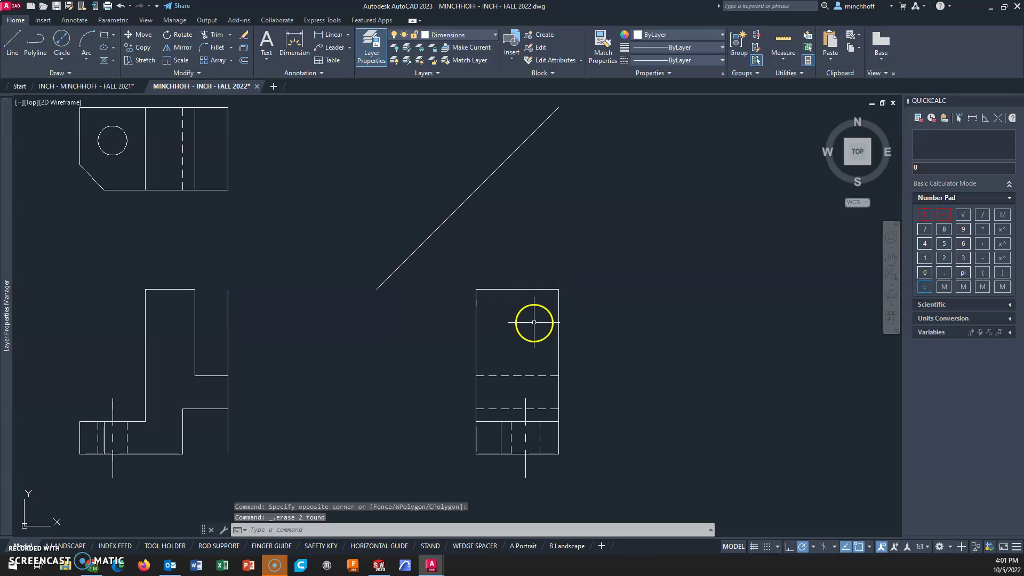
Draw a 1.375 construction line along the centerline from the right view's top edge
scroll(482, 329, down, 2)
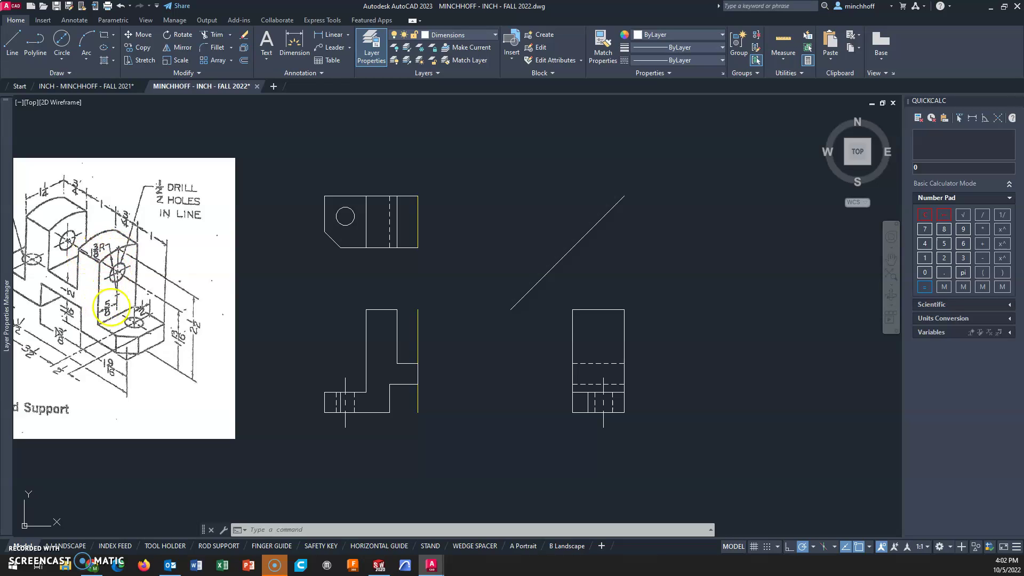
click(11, 63)
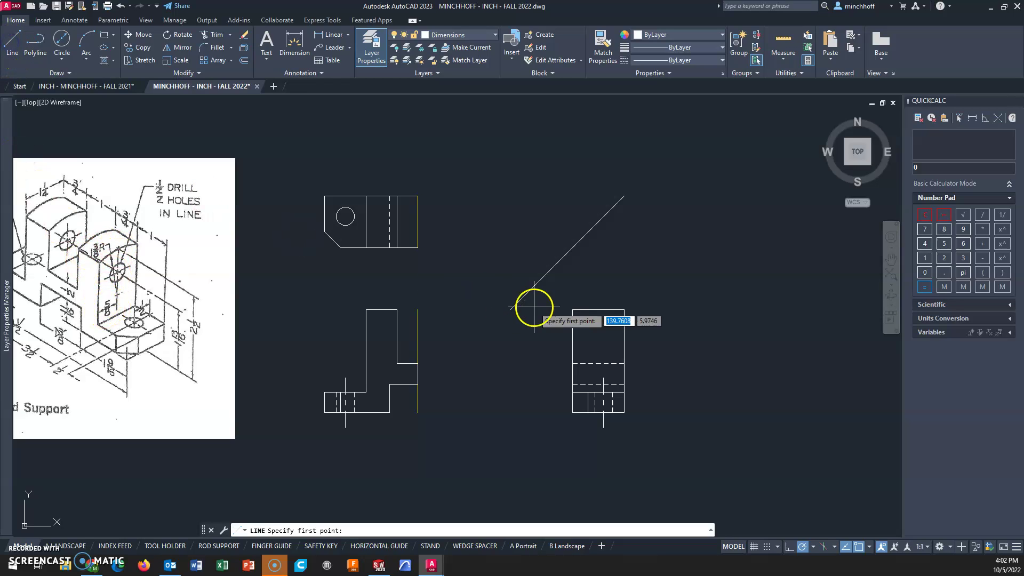
click(598, 310)
scroll(598, 334, up, 2)
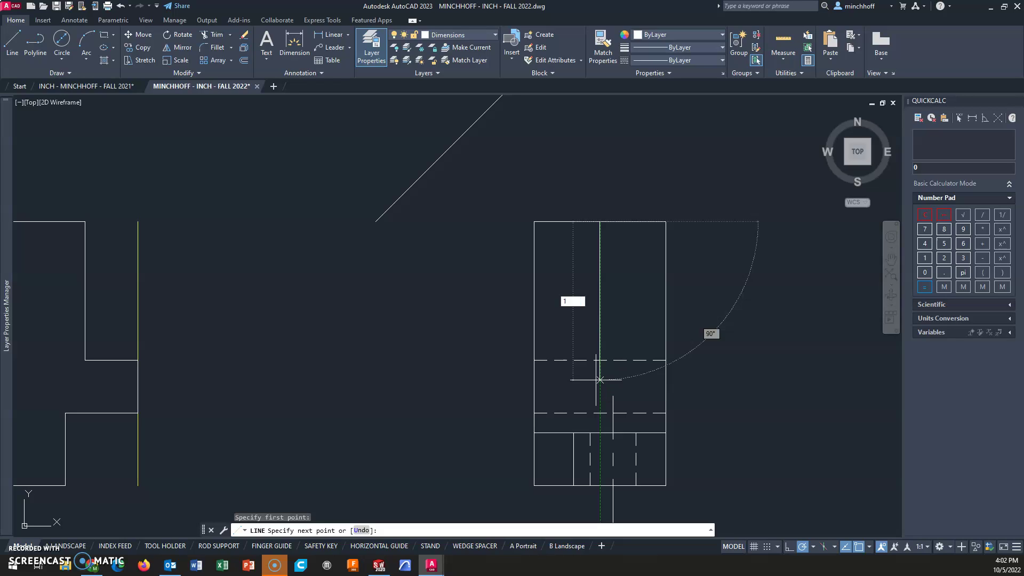
text(5)
key(Return)
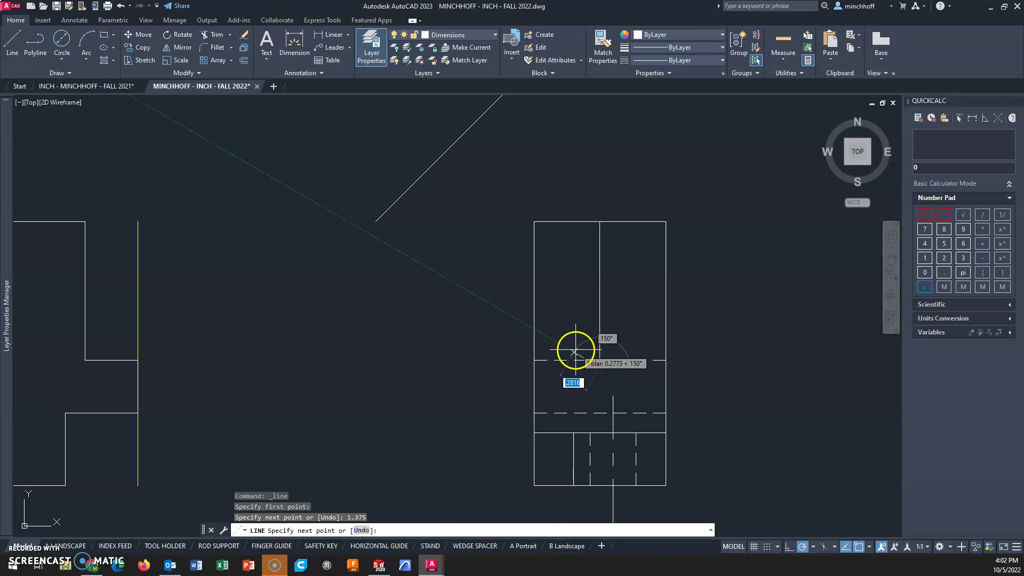
key(Escape)
Draw a Center-Radius circle centred on the construction line's end
click(61, 43)
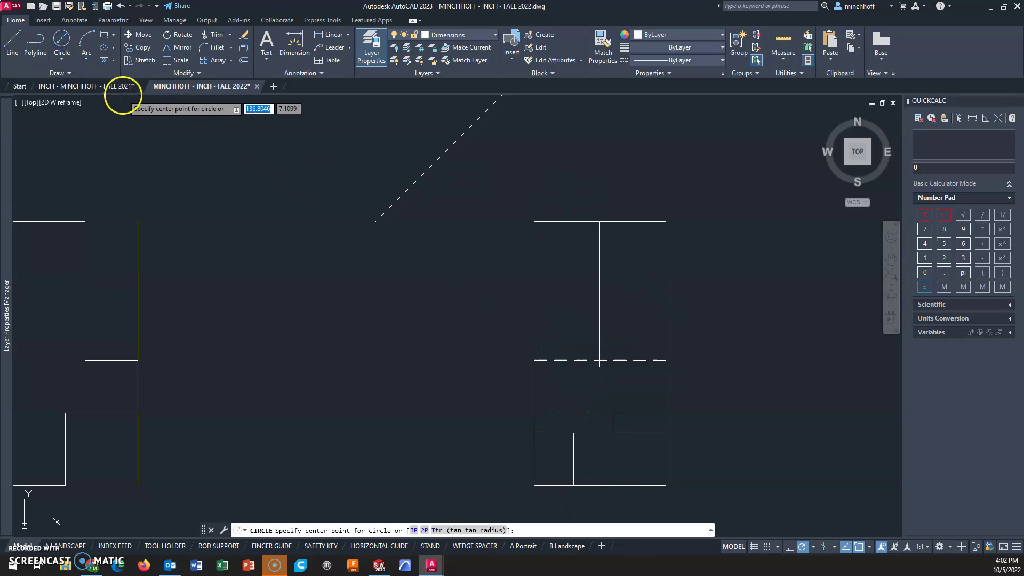
click(69, 62)
click(84, 78)
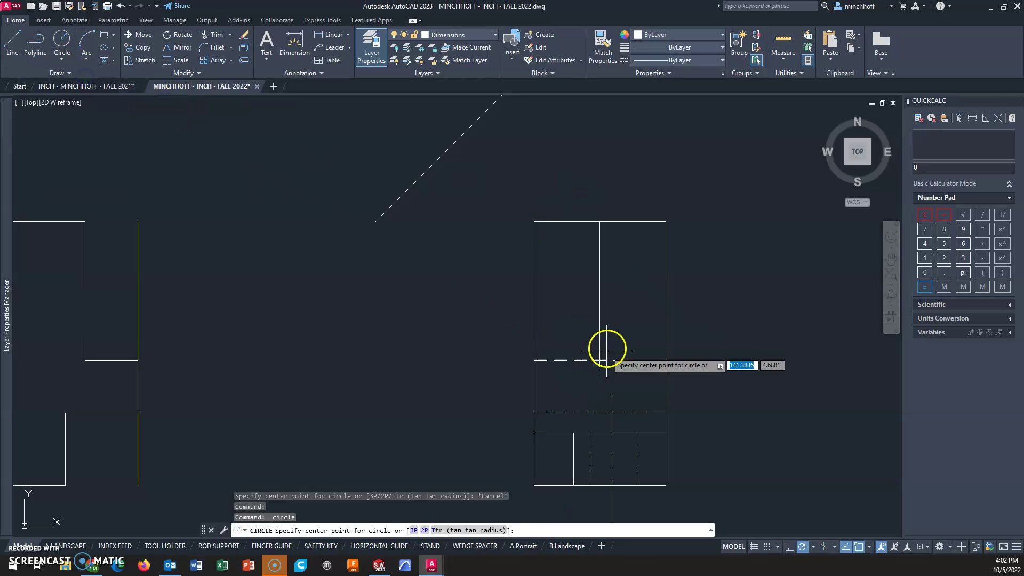
click(600, 366)
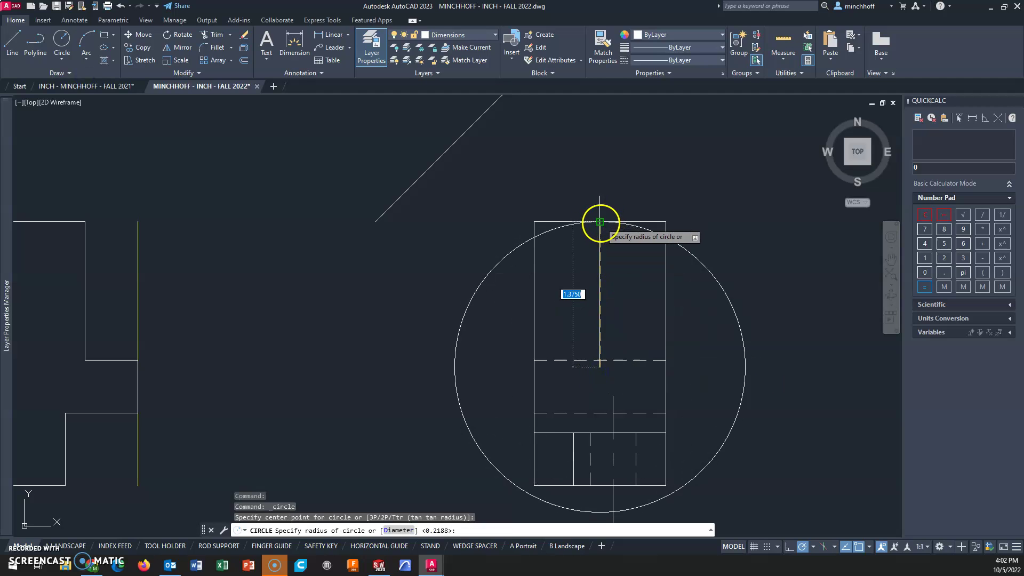
key(Escape)
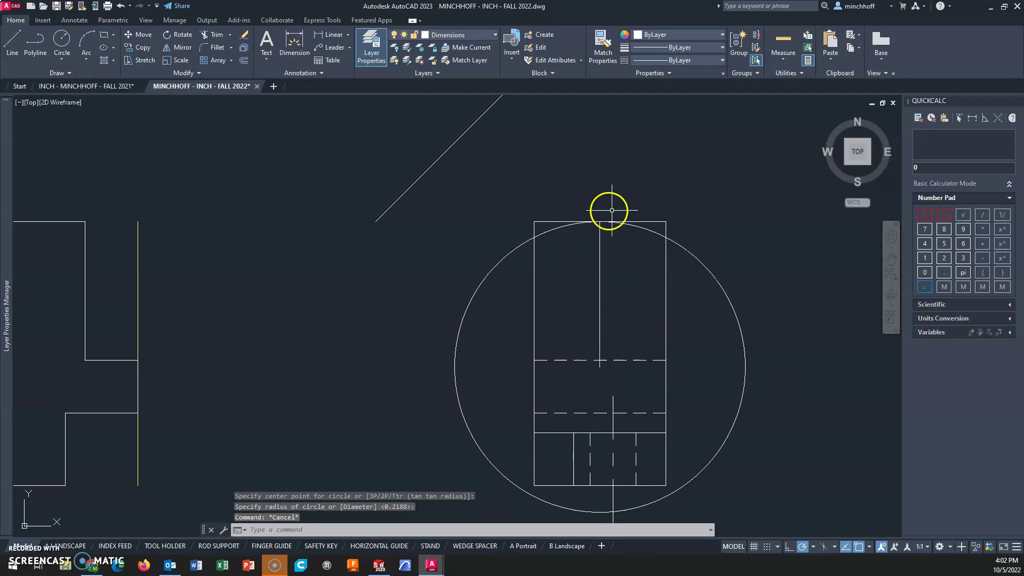
Trim the circle down to the arched top and erase the construction line
click(214, 34)
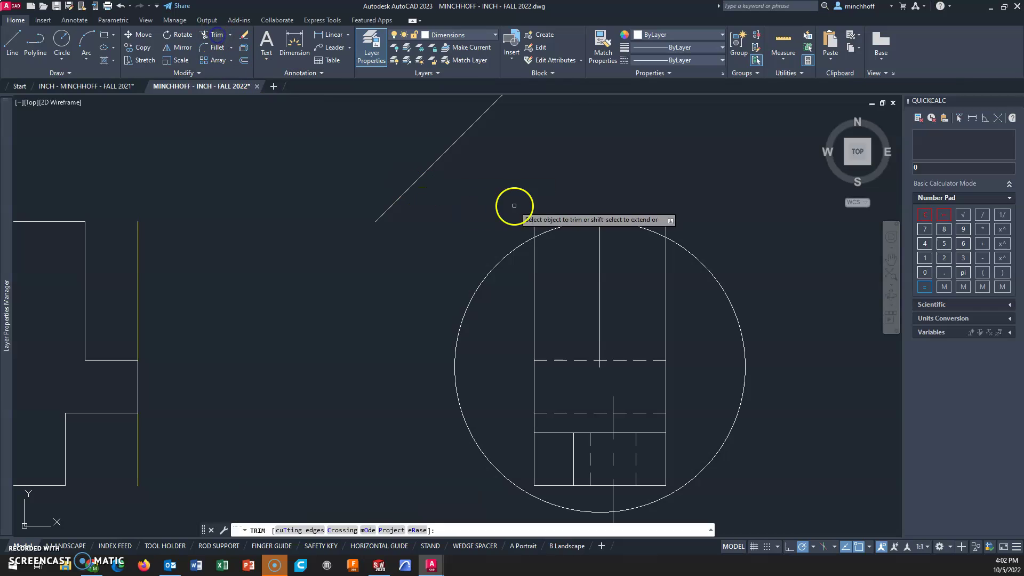
drag(545, 218, 515, 261)
drag(668, 233, 712, 248)
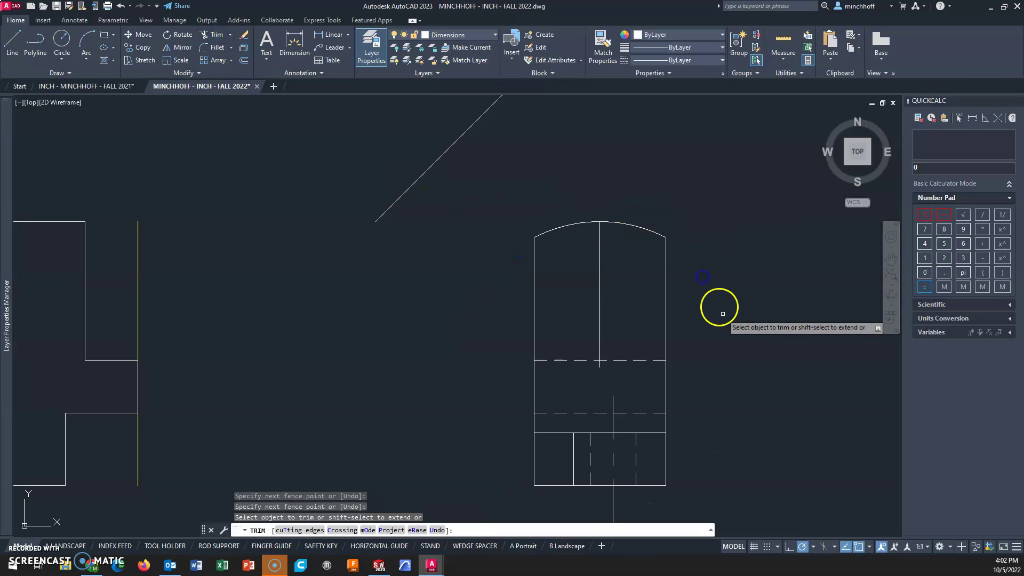
key(Escape)
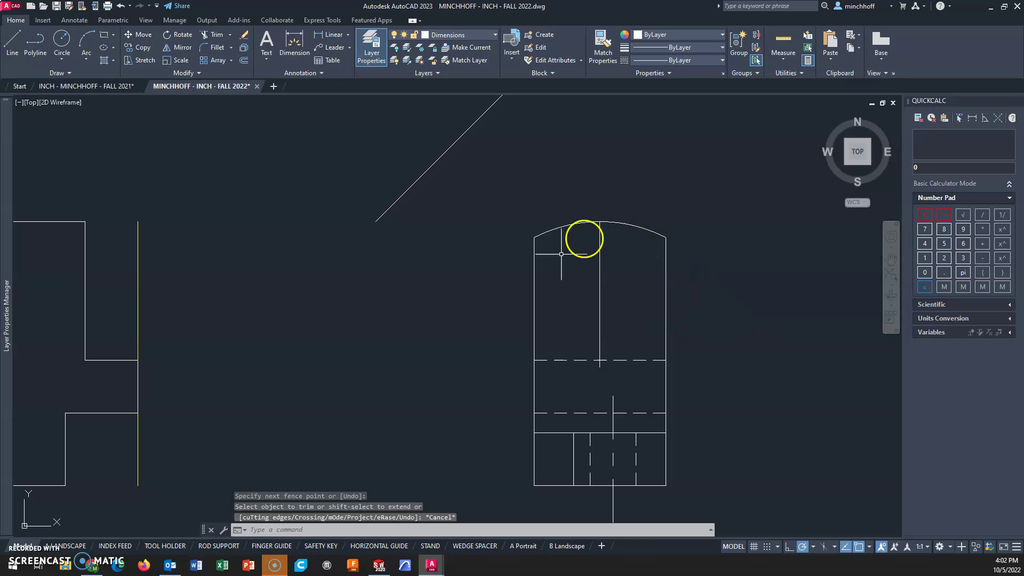
click(601, 254)
key(Delete)
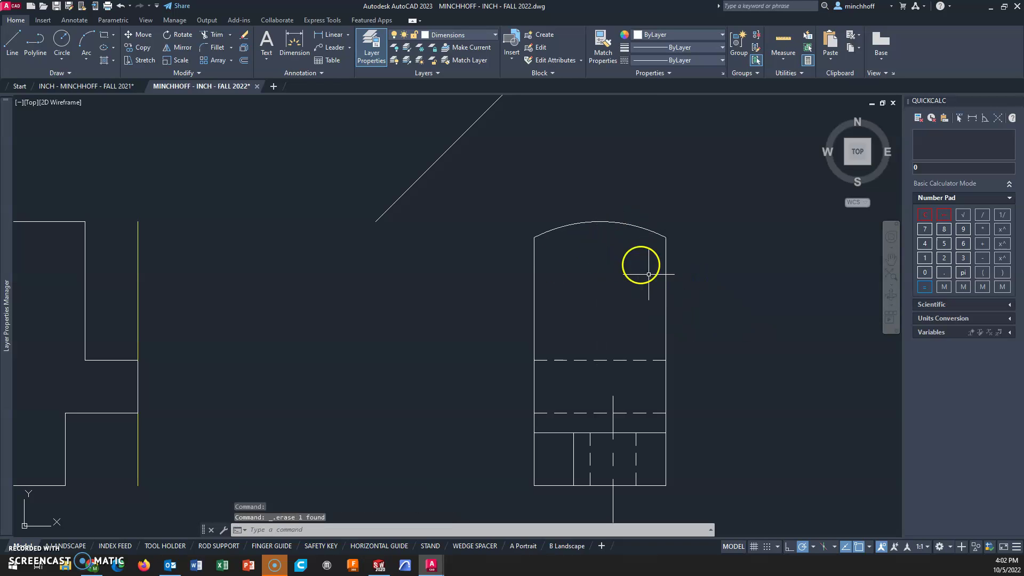
Draw a 1-13/16 line up from the right view's bottom edge to locate the hole centre
scroll(649, 274, down, 4)
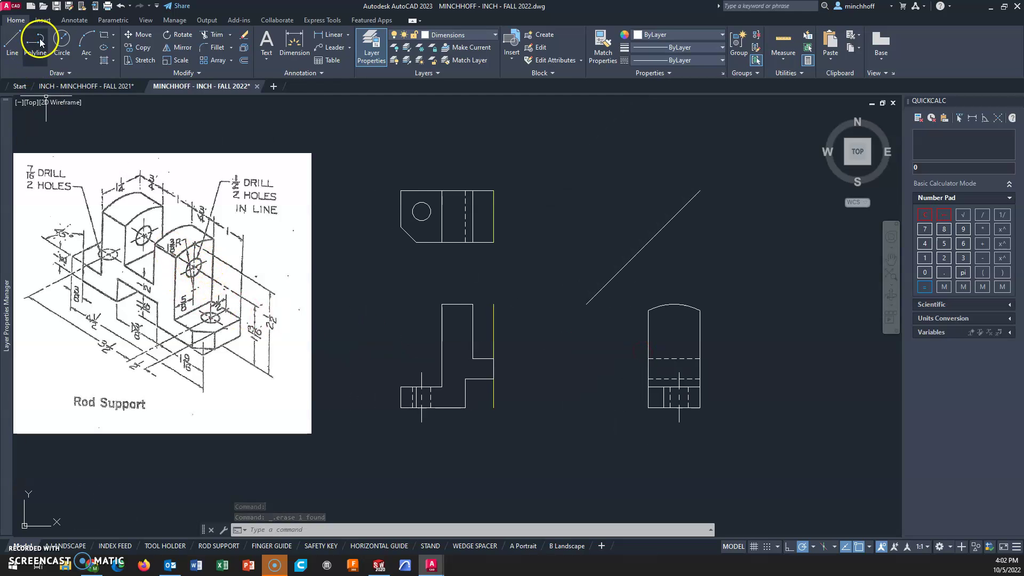
click(11, 43)
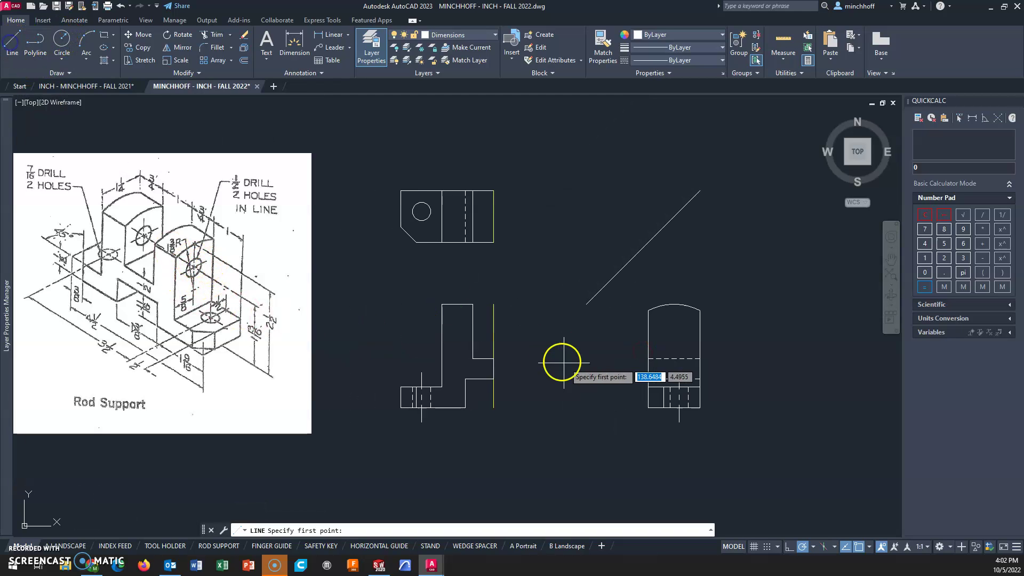
scroll(669, 408, up, 5)
click(664, 423)
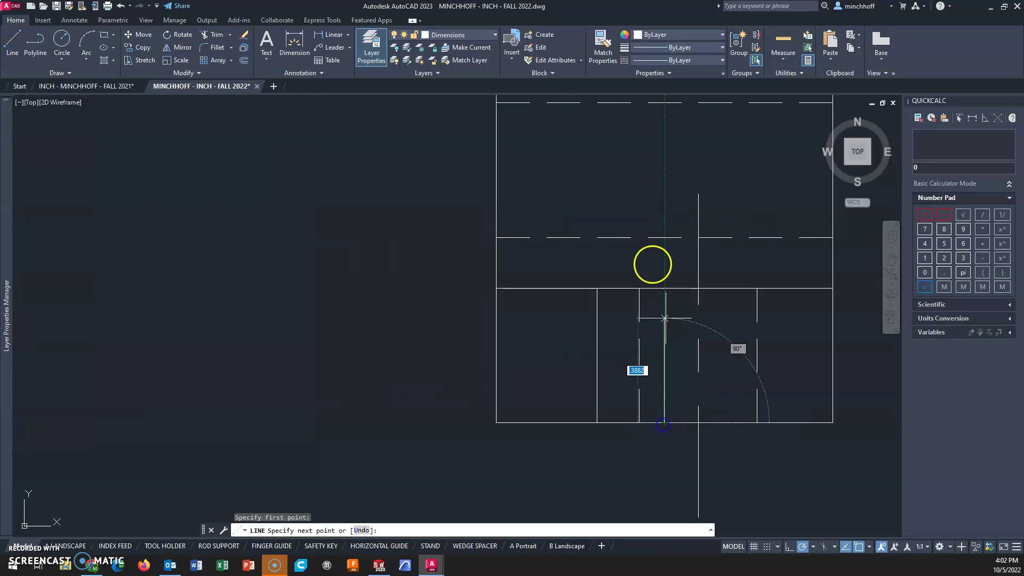
scroll(652, 227, down, 4)
mouse_move(652, 251)
middle_down()
mouse_move(867, 276)
mouse_move(680, 313)
middle_up()
scroll(793, 281, down, 2)
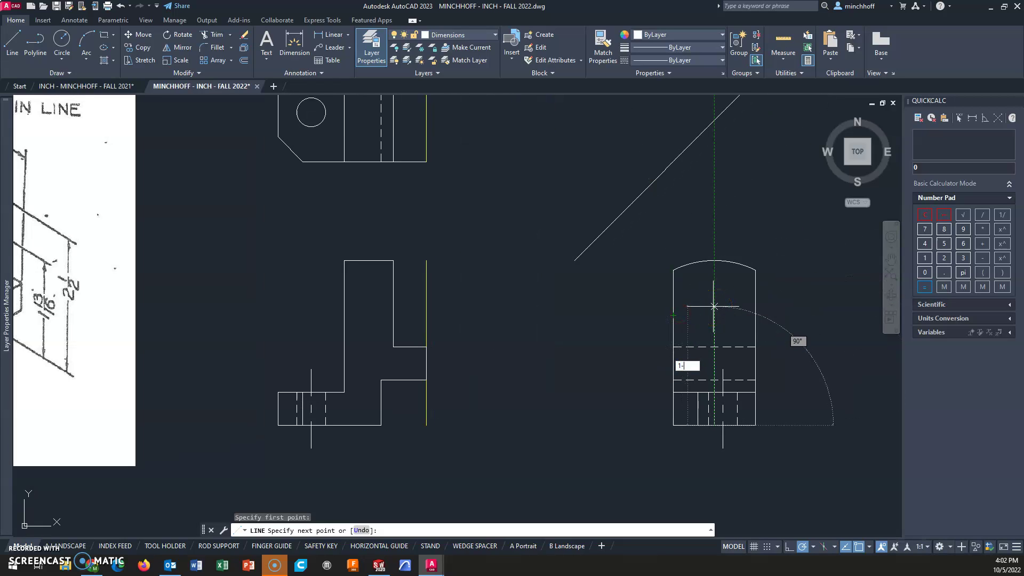
text(1-13/16)
key(Return)
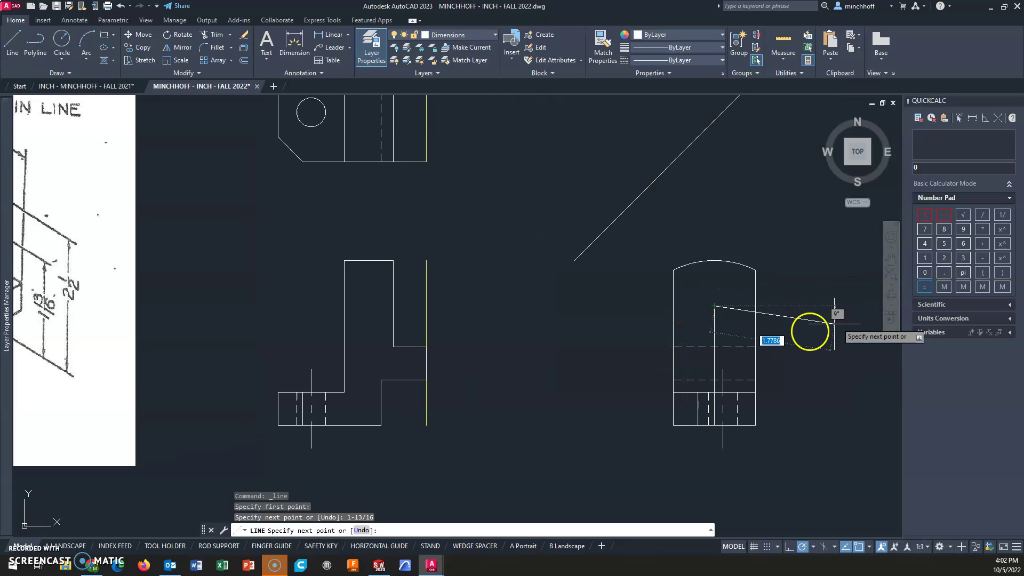
key(Escape)
Draw a 0.5-diameter Center-Diameter circle at that point and delete the vertical centre line
click(61, 61)
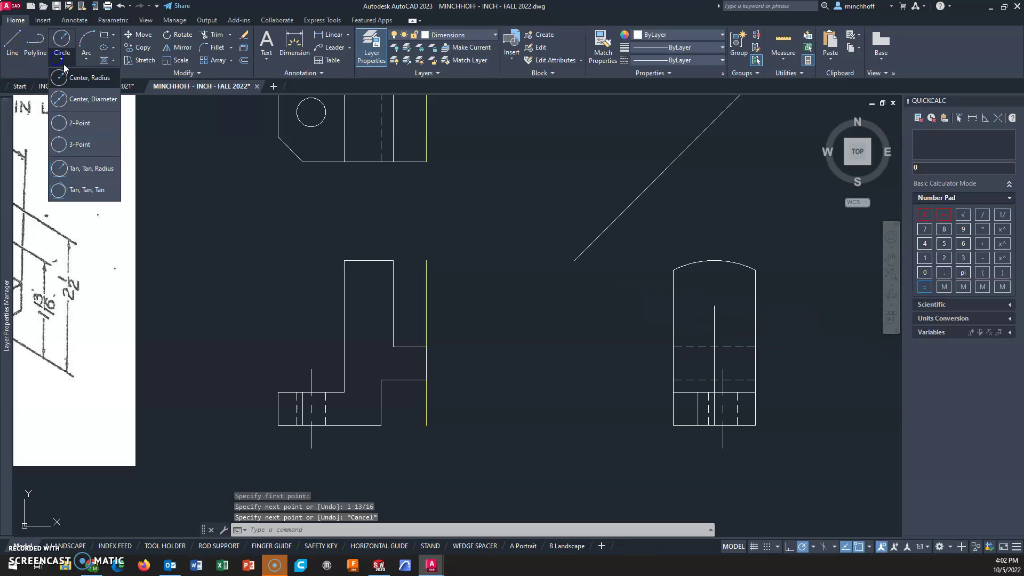
click(75, 104)
click(714, 306)
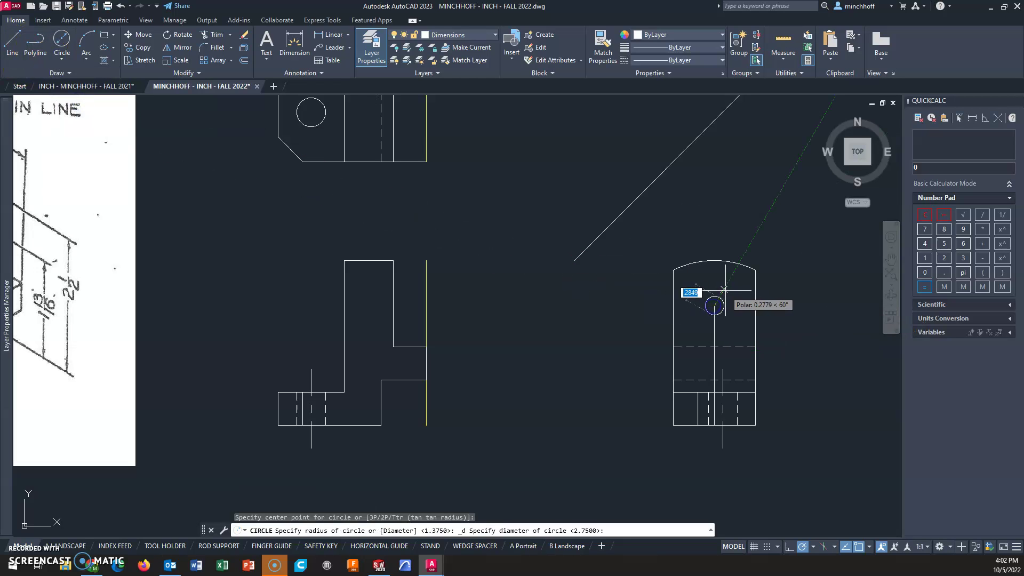
text(.5)
key(Return)
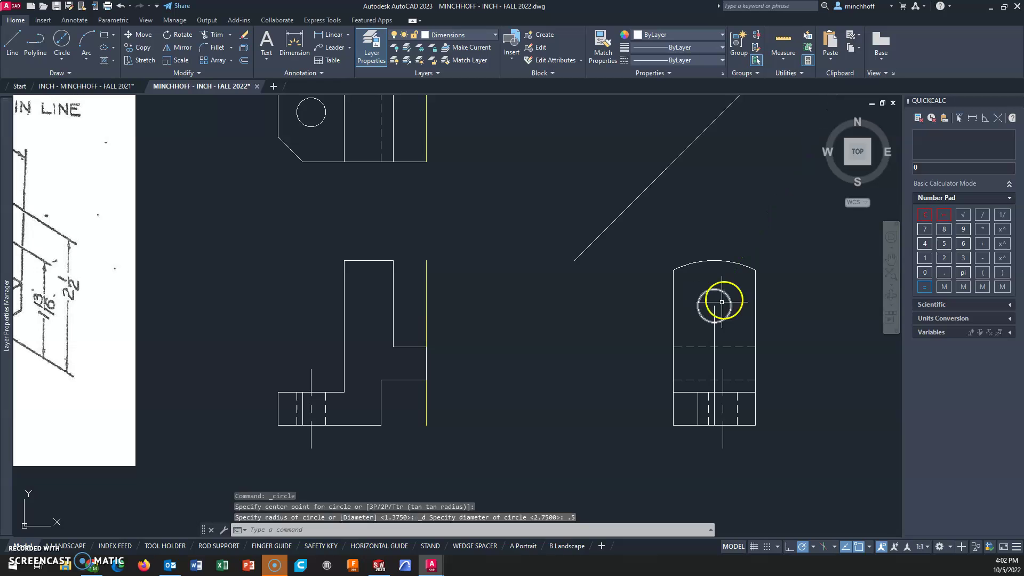
key(Escape)
click(714, 337)
key(Delete)
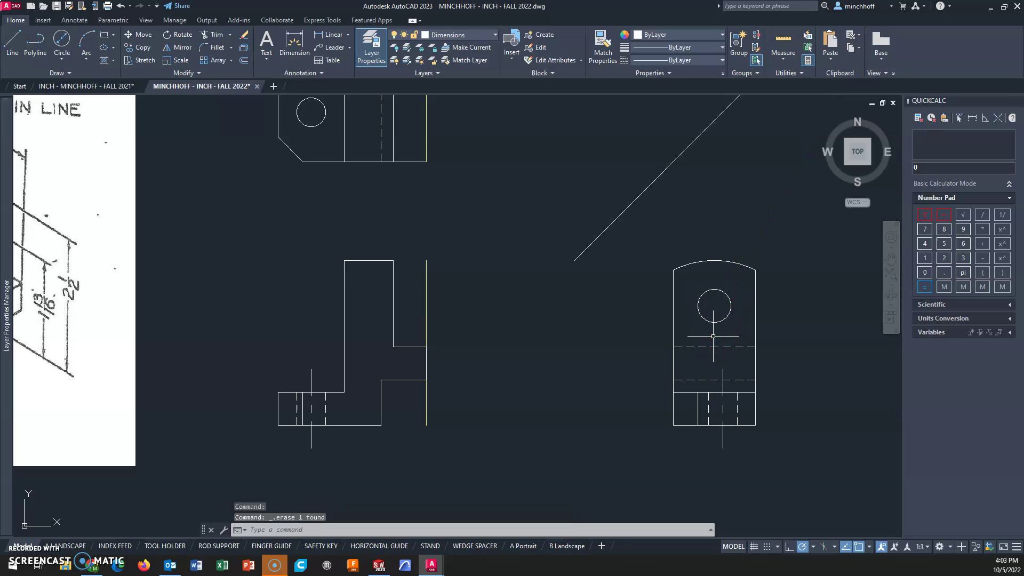
middle_drag(717, 338, 670, 340)
click(652, 284)
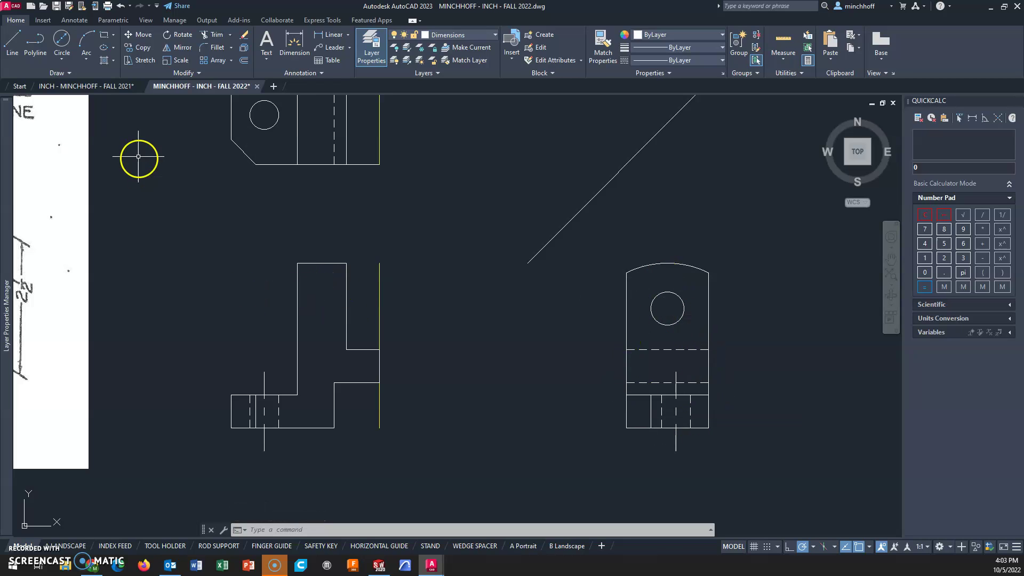
middle_drag(296, 215, 309, 287)
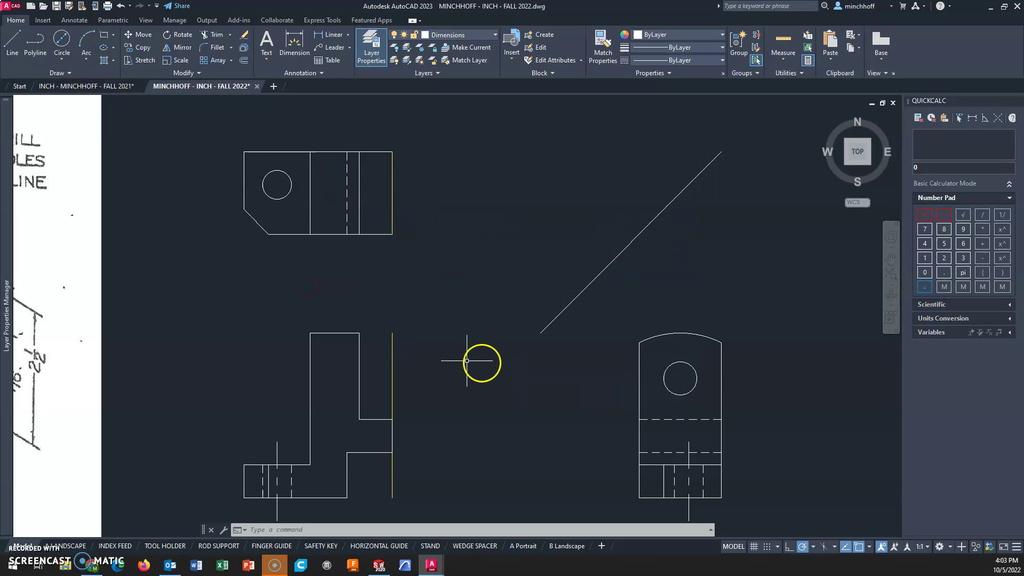
Project the hole's top and bottom quadrants from the side view to the front view's left edge
click(19, 41)
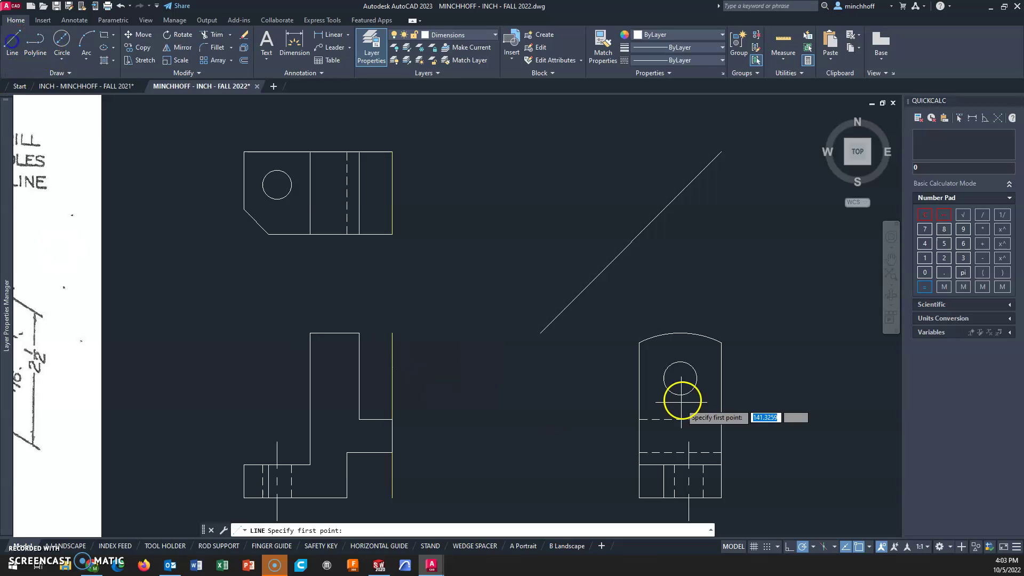
click(681, 361)
click(310, 362)
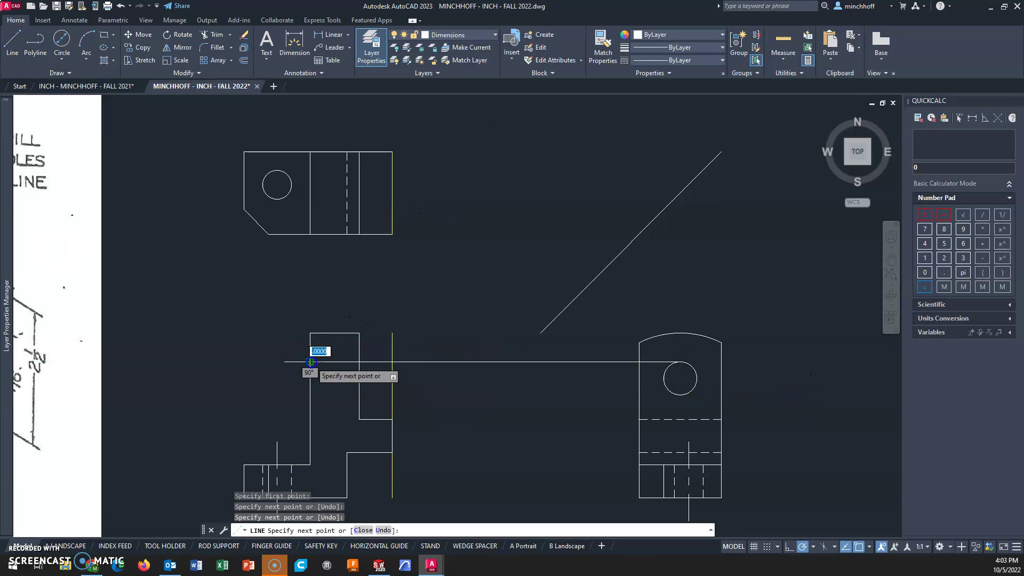
key(Return)
right_click(377, 297)
click(432, 307)
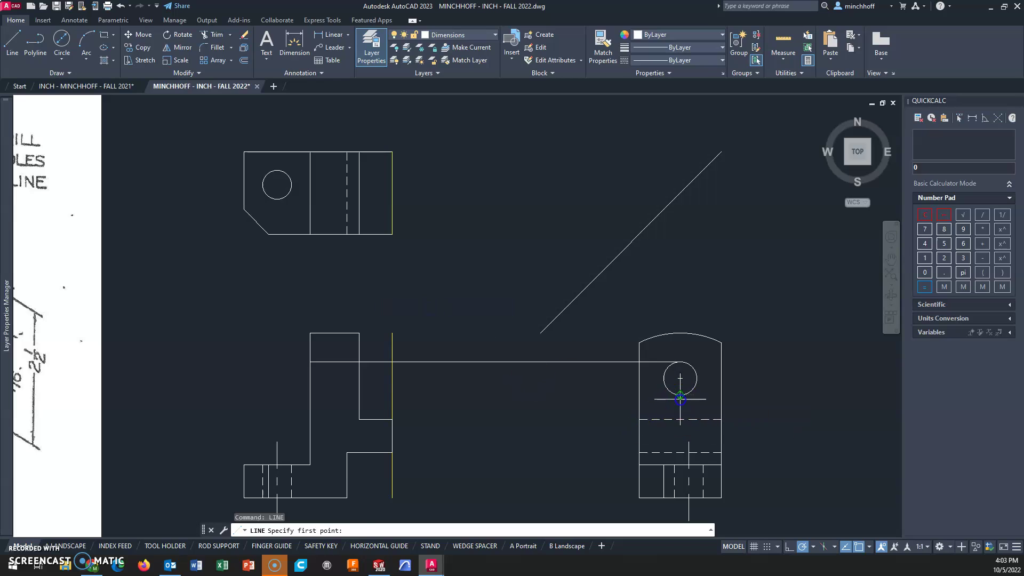
click(680, 395)
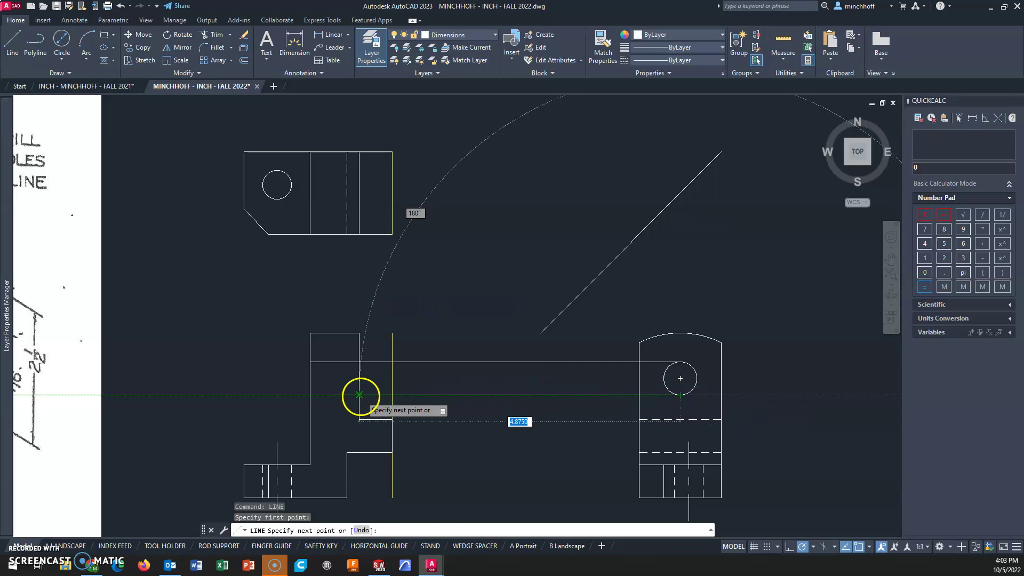
click(359, 395)
click(310, 395)
key(Escape)
Project the hole centre and the side view's top edge across into the front view
right_click(283, 366)
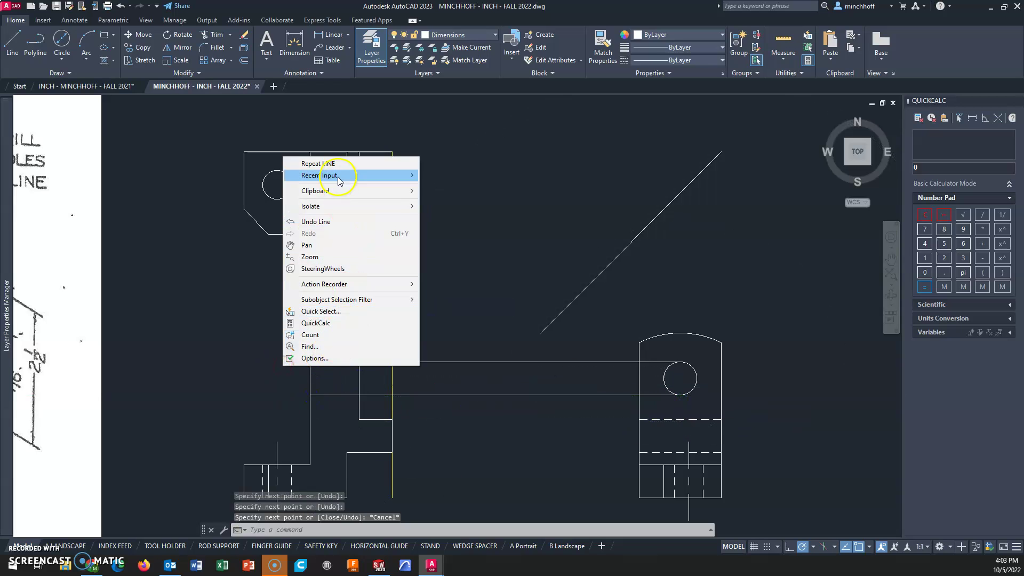
click(320, 163)
click(680, 378)
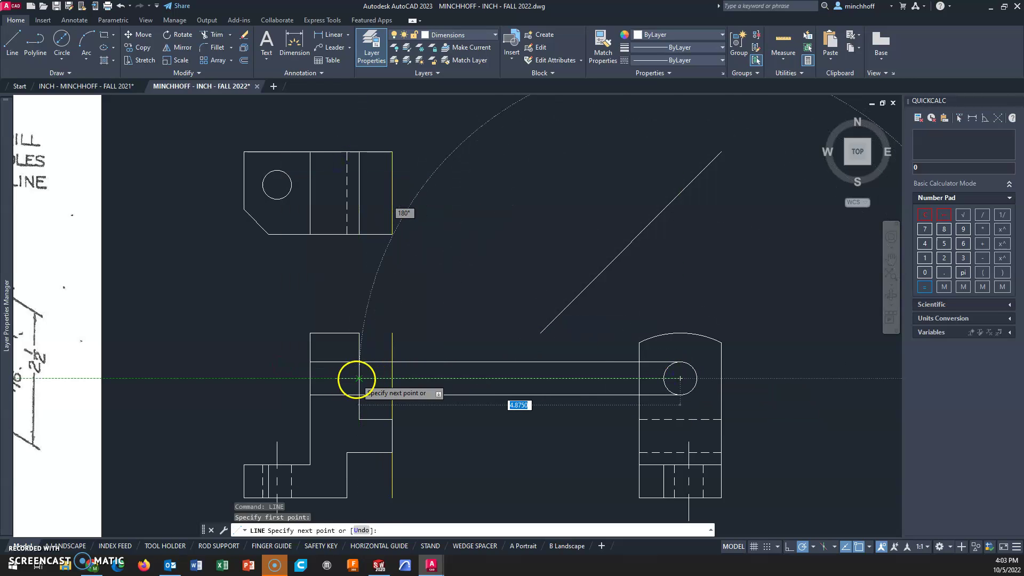
click(359, 378)
click(310, 378)
key(Escape)
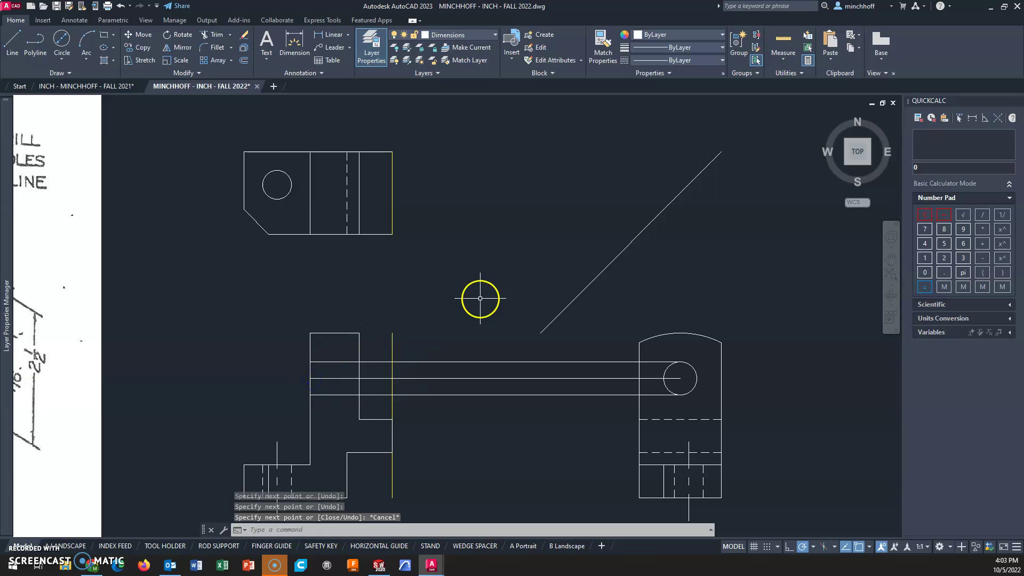
right_click(496, 295)
click(531, 299)
click(639, 342)
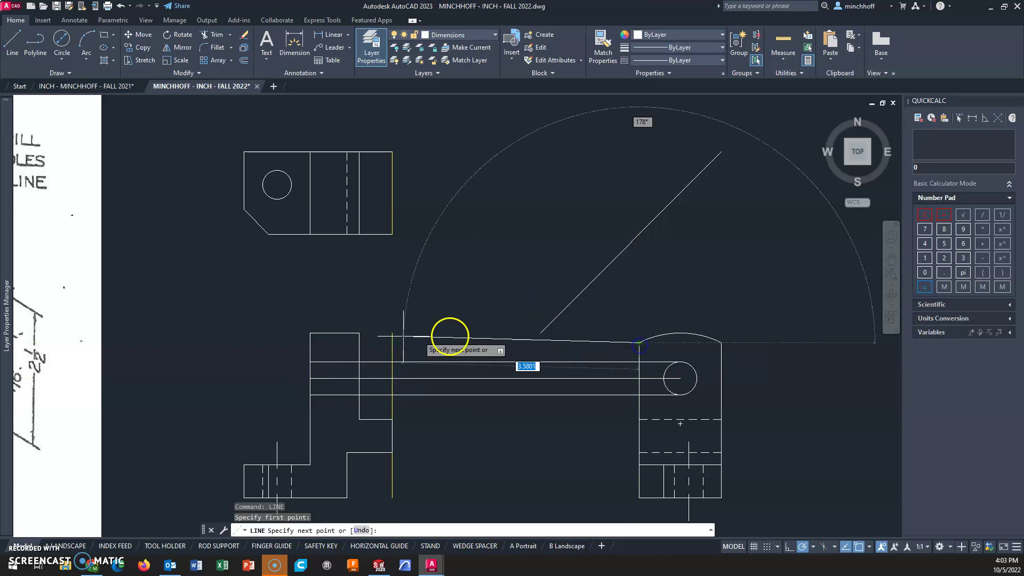
click(359, 342)
click(310, 342)
key(Escape)
Erase the four projection segments lying between the two views
click(480, 418)
click(428, 336)
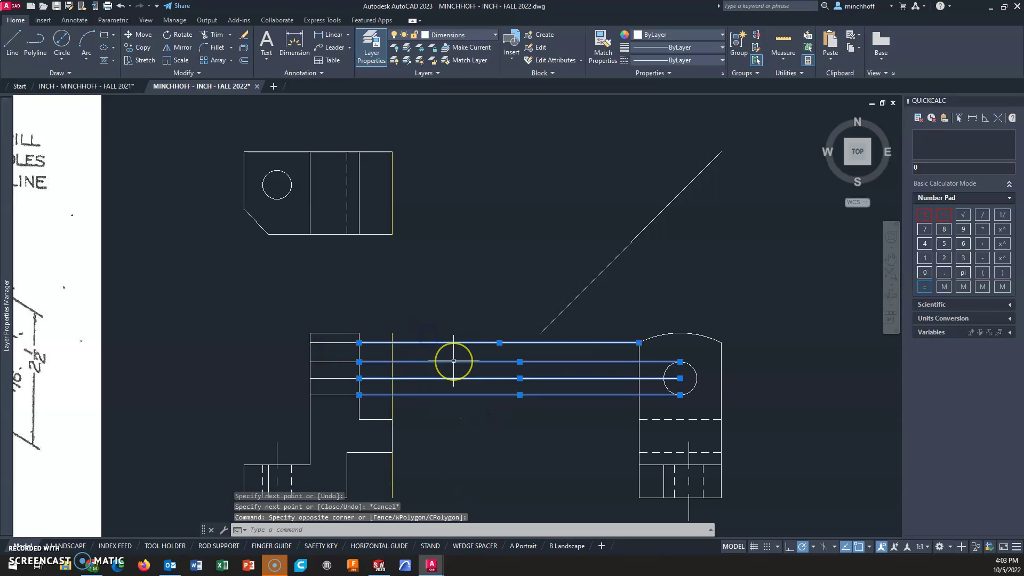
key(Delete)
Set the front view's two hole edge lines to the HIDDEN2 linetype
click(345, 362)
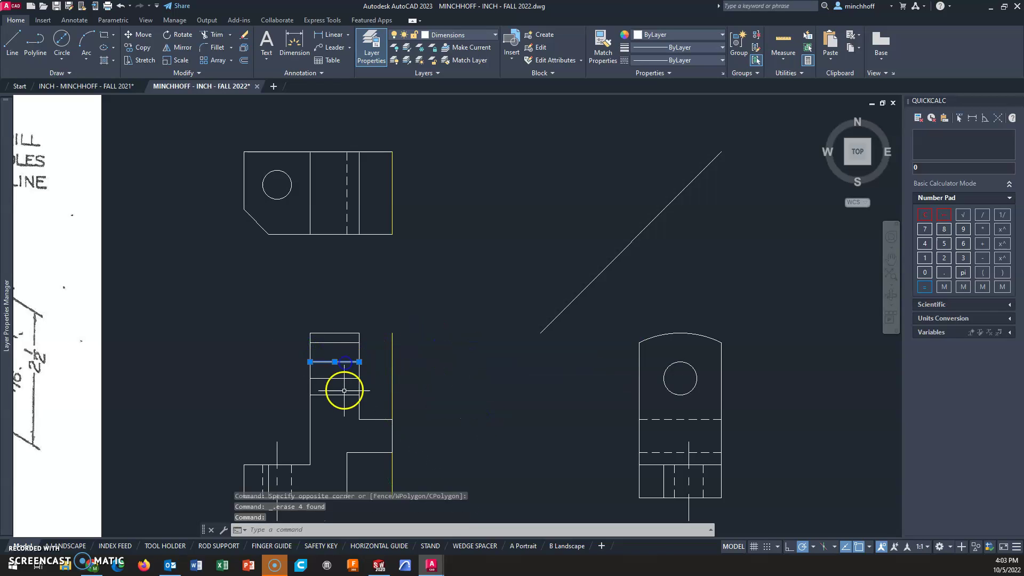
click(342, 395)
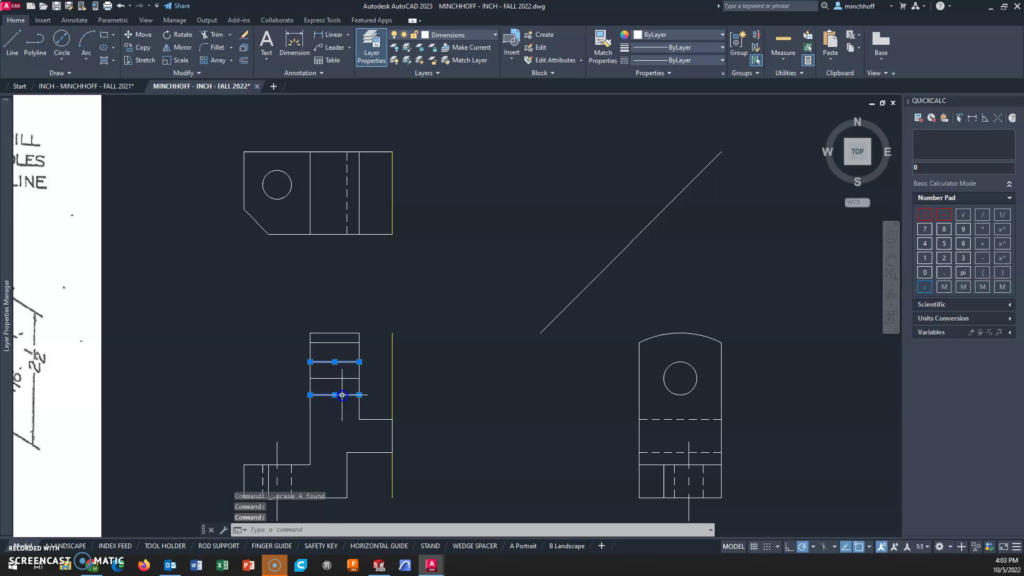
click(714, 59)
click(690, 160)
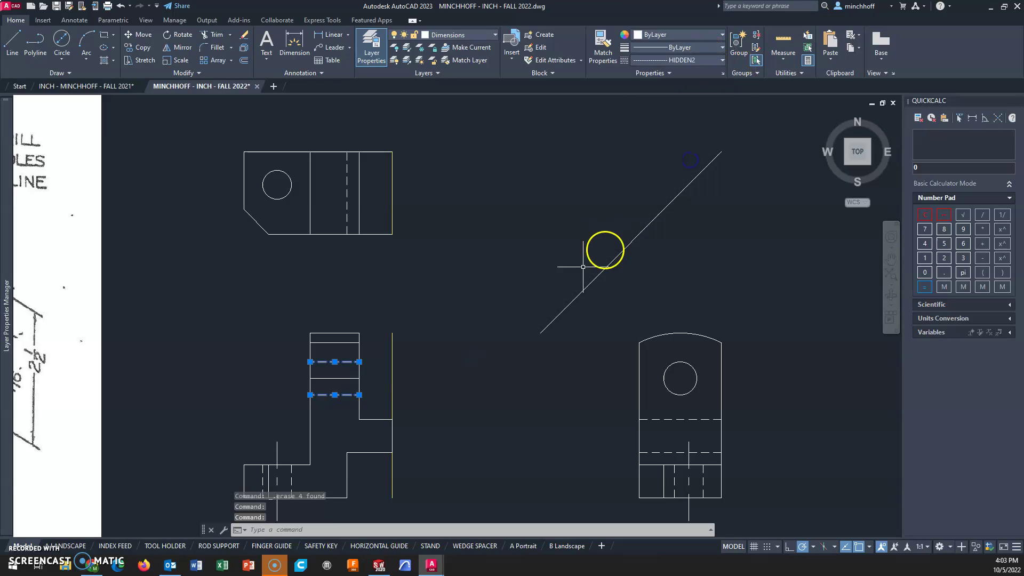
key(Escape)
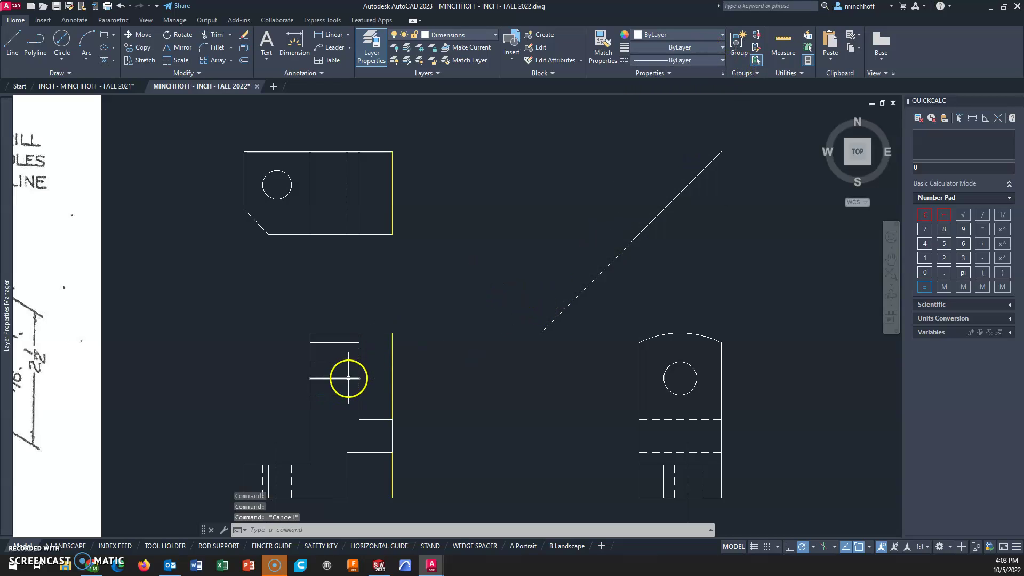
Make the hole's middle line CENTER2 and lengthen each end by 0.25
click(706, 59)
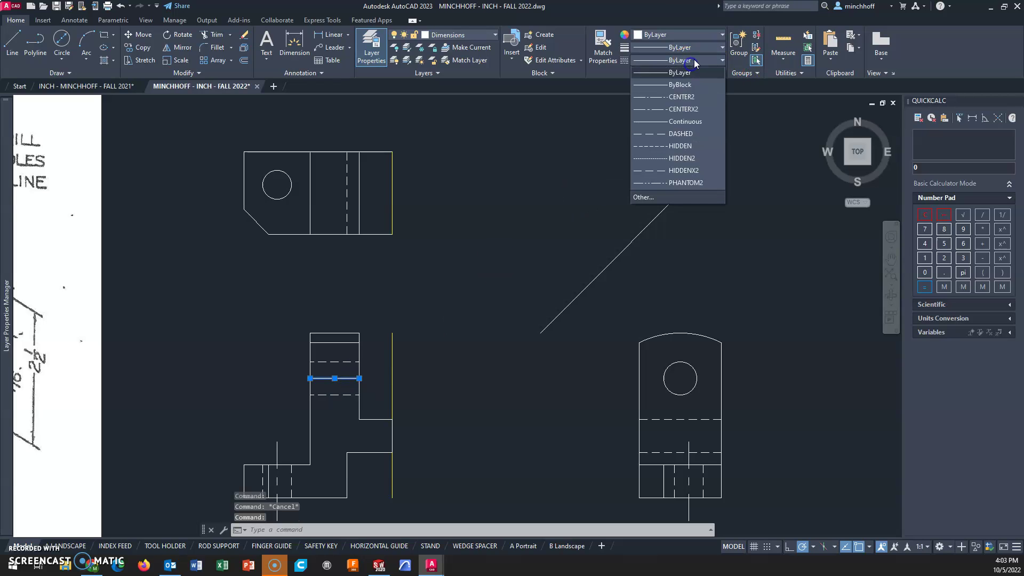
click(688, 99)
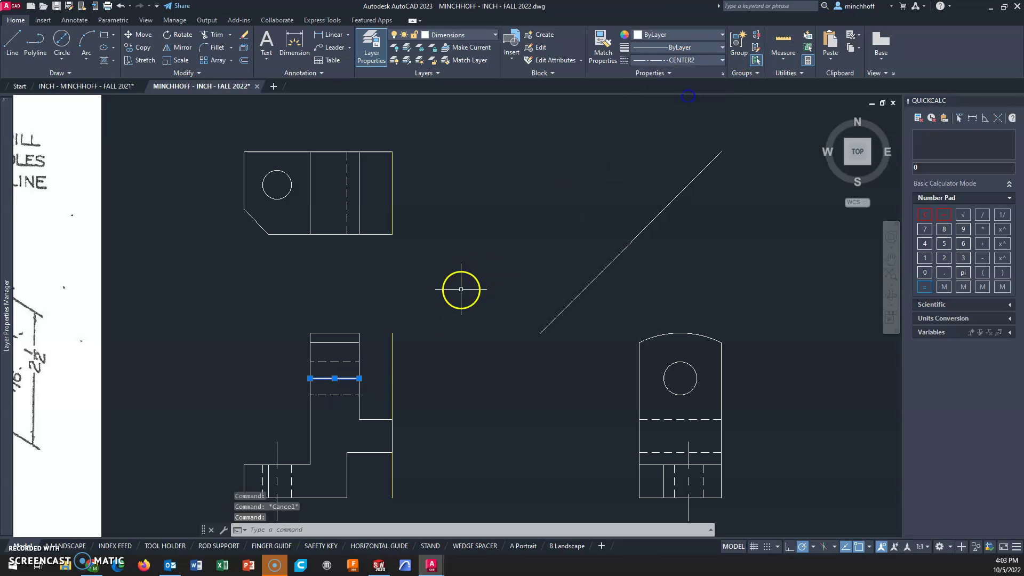
click(360, 378)
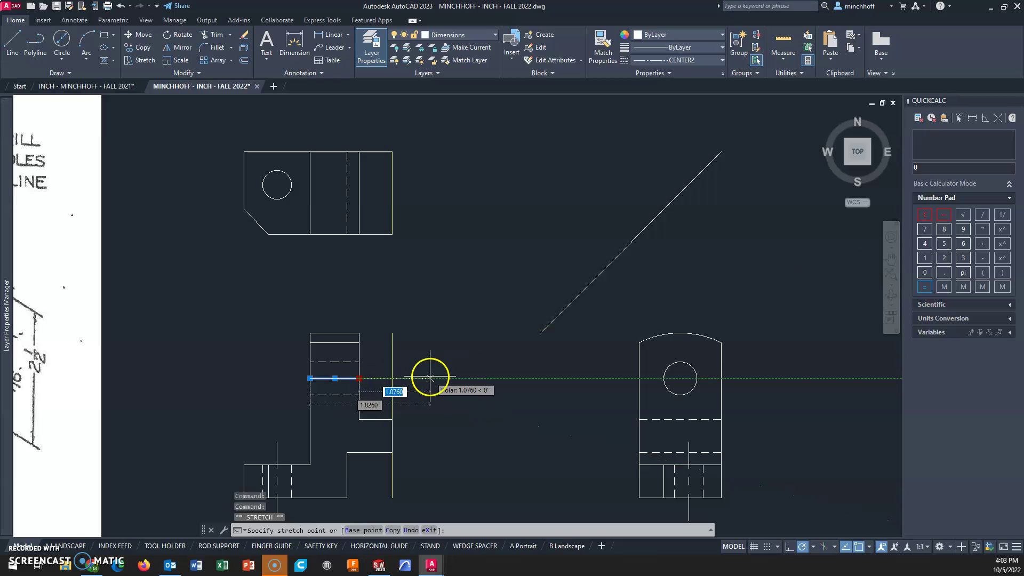
text(.25)
key(Return)
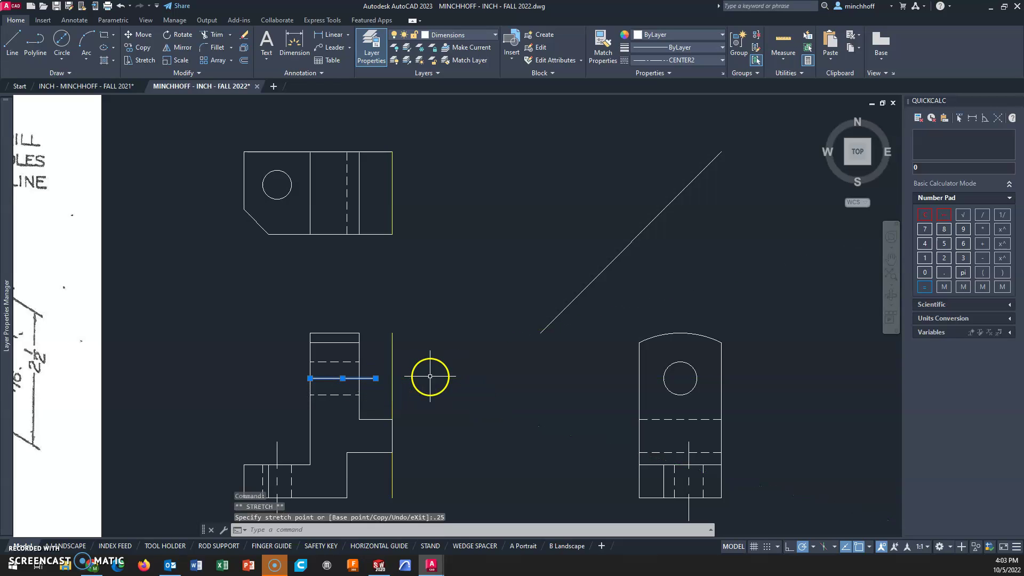
click(310, 378)
key(Return)
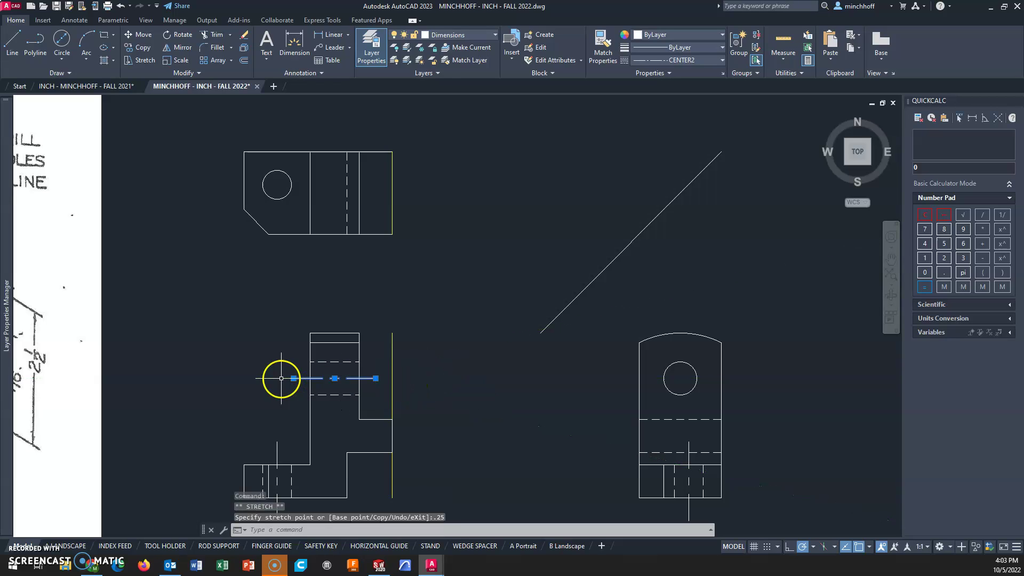
key(Escape)
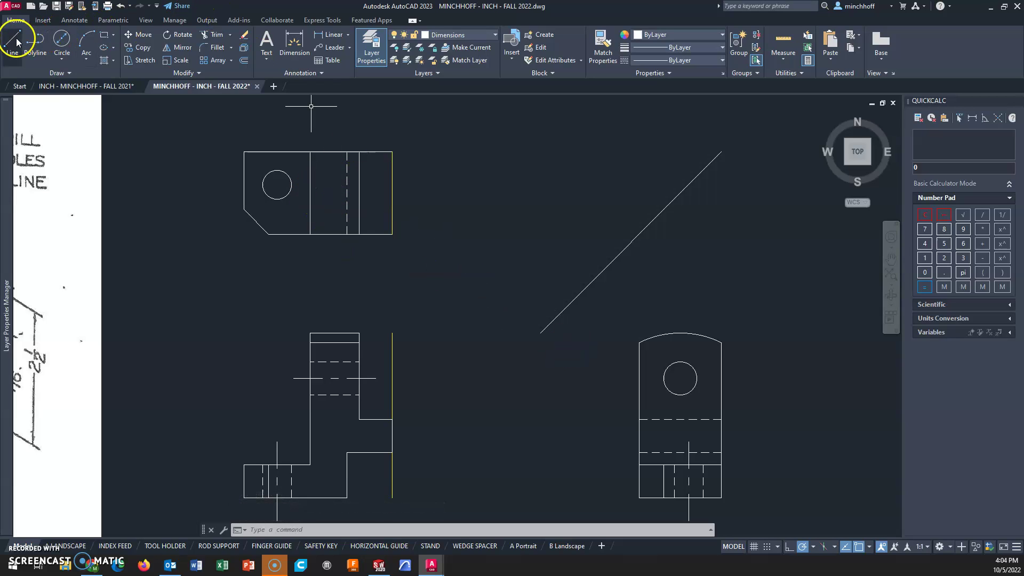
Copy the front view's hidden and centre hole lines up into the top view
click(361, 401)
click(325, 357)
click(137, 51)
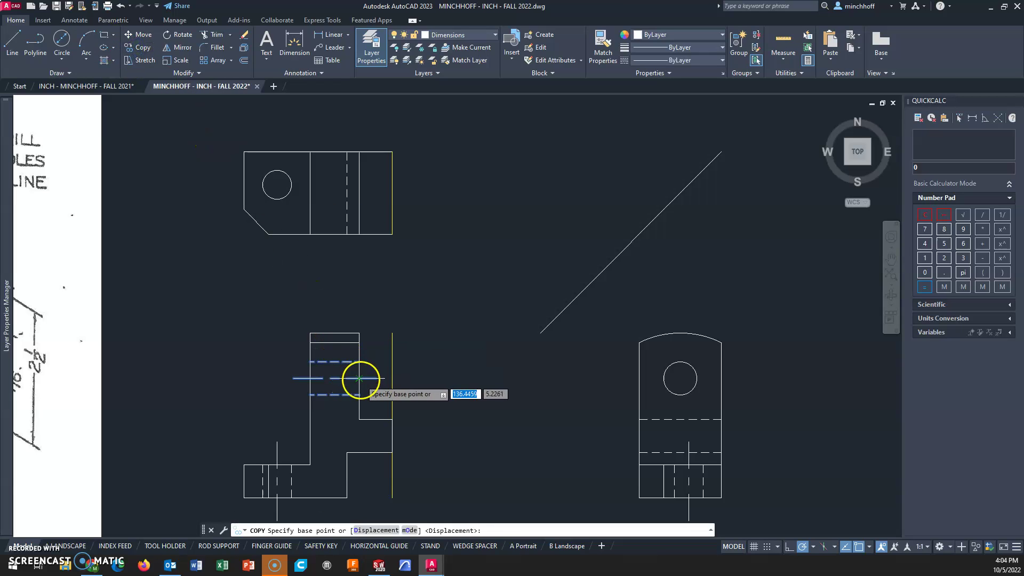
click(360, 378)
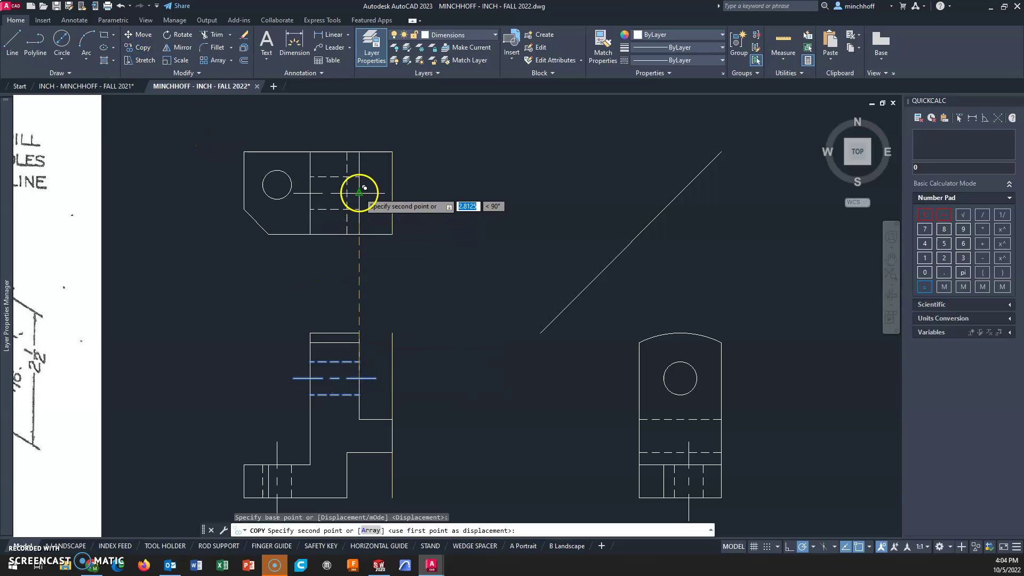
click(360, 193)
key(Escape)
key(Escape)
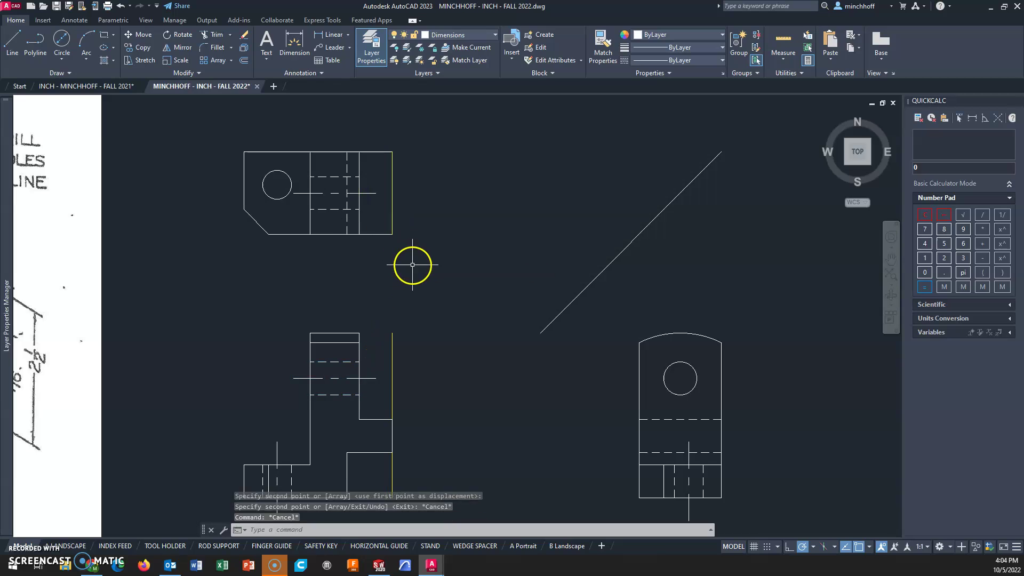
Mirror the top and front half-views about the vertical axis, then erase the front centre line
middle_drag(423, 315, 418, 330)
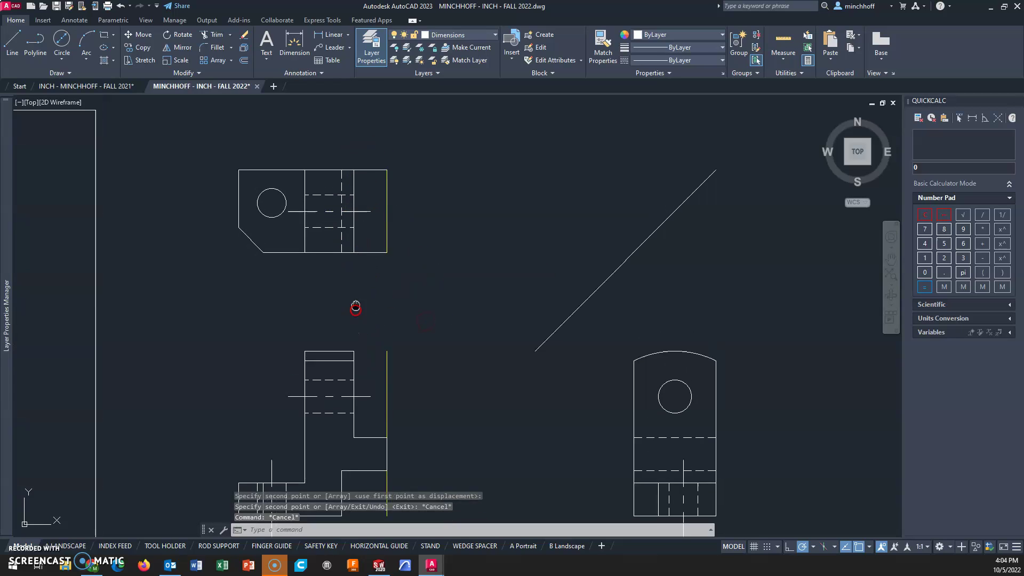
scroll(357, 384, down, 3)
click(376, 418)
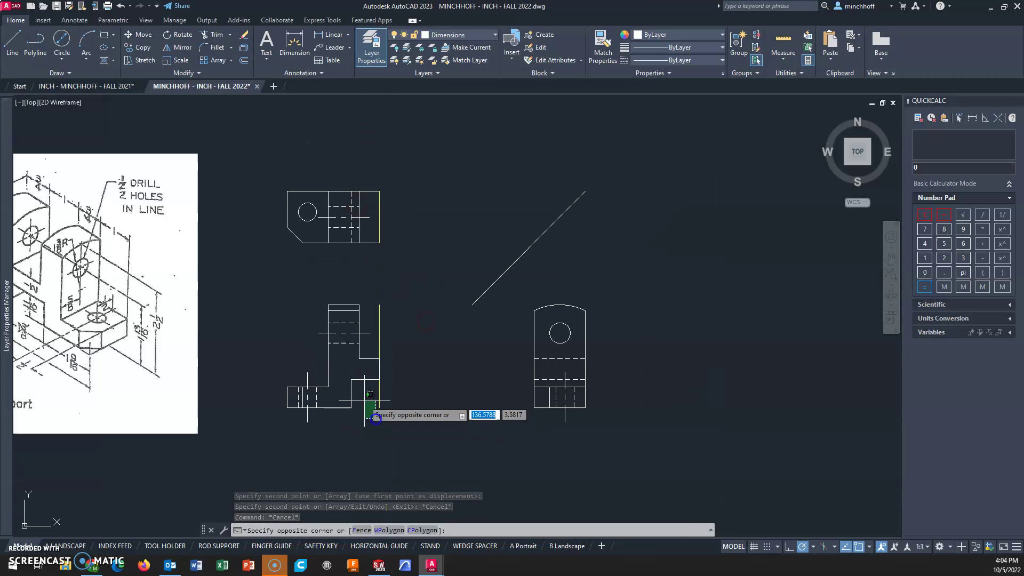
click(239, 178)
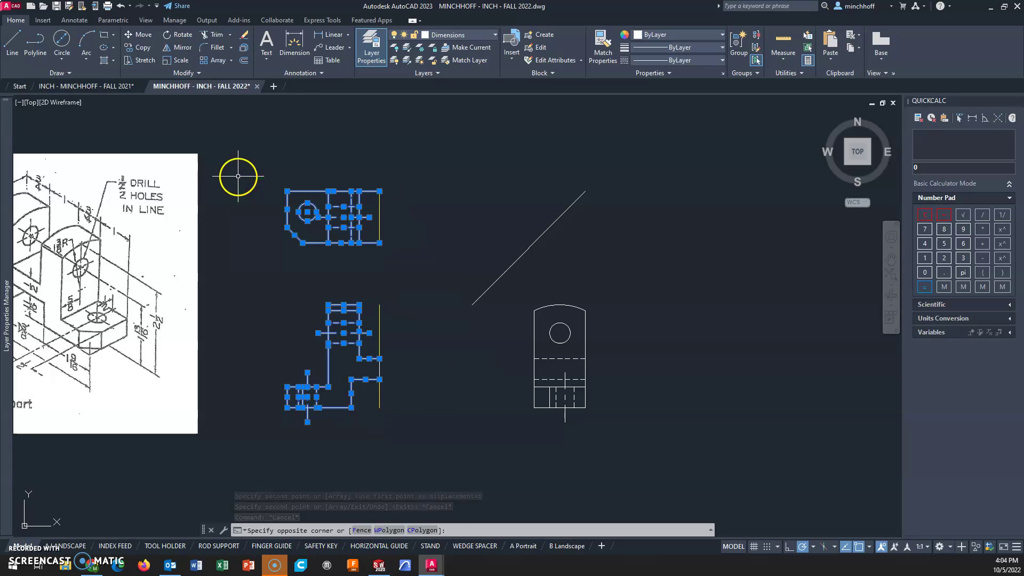
click(181, 49)
click(379, 191)
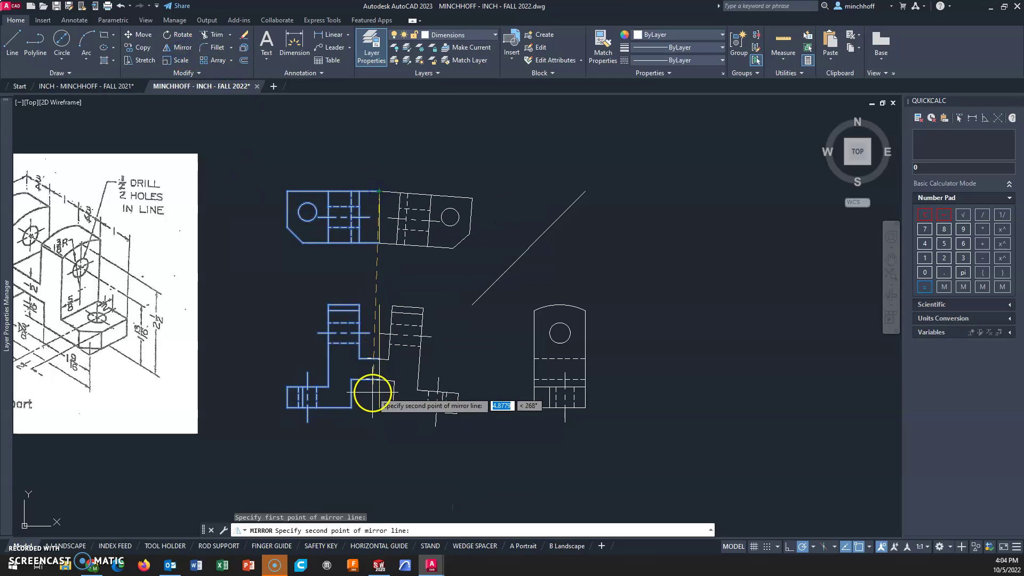
click(381, 408)
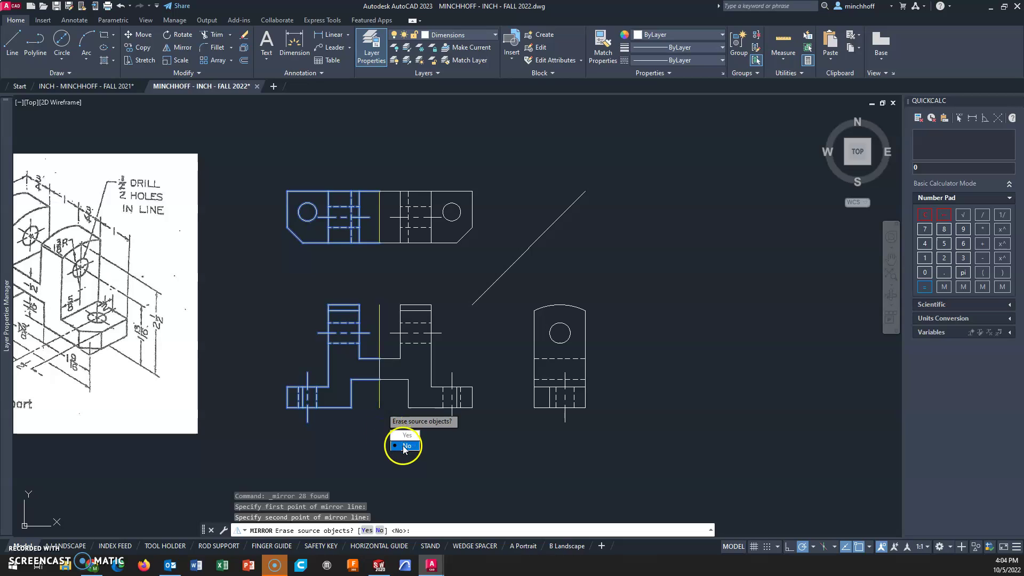
click(403, 447)
key(Escape)
click(381, 402)
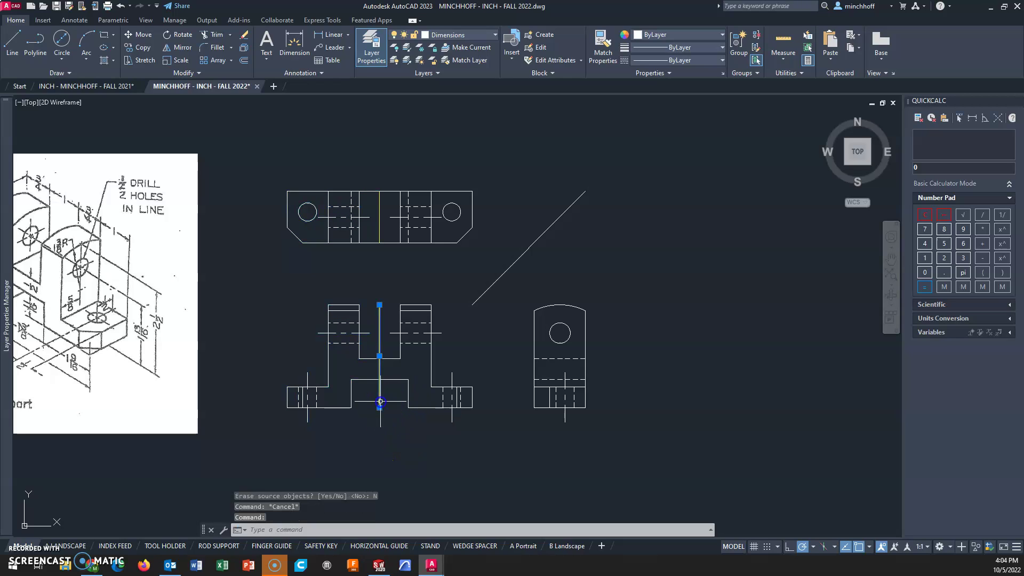
key(Delete)
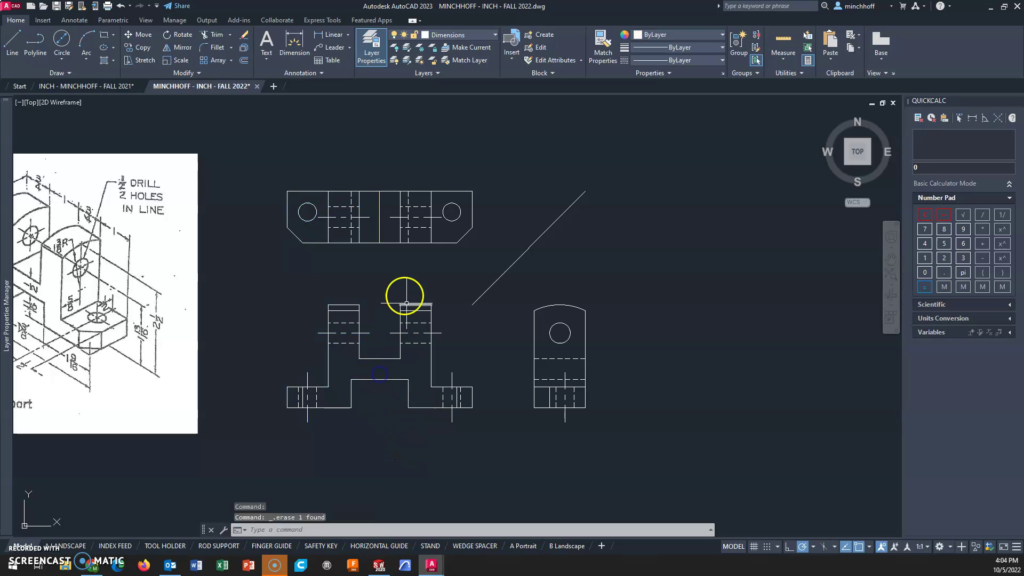
Remove the top-view centre line and add centre marks to both top-view holes and the side-view hole
click(380, 220)
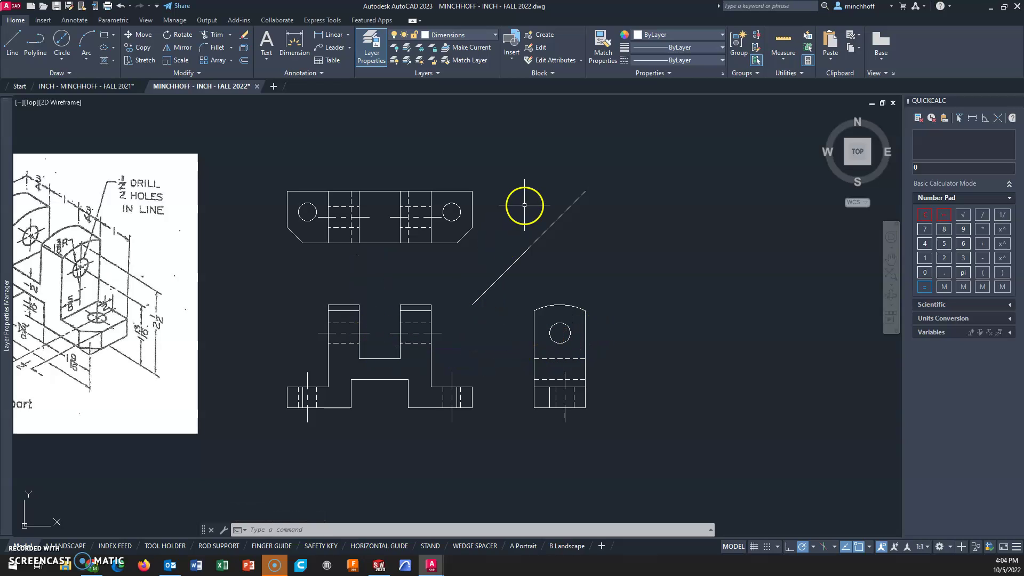
click(565, 231)
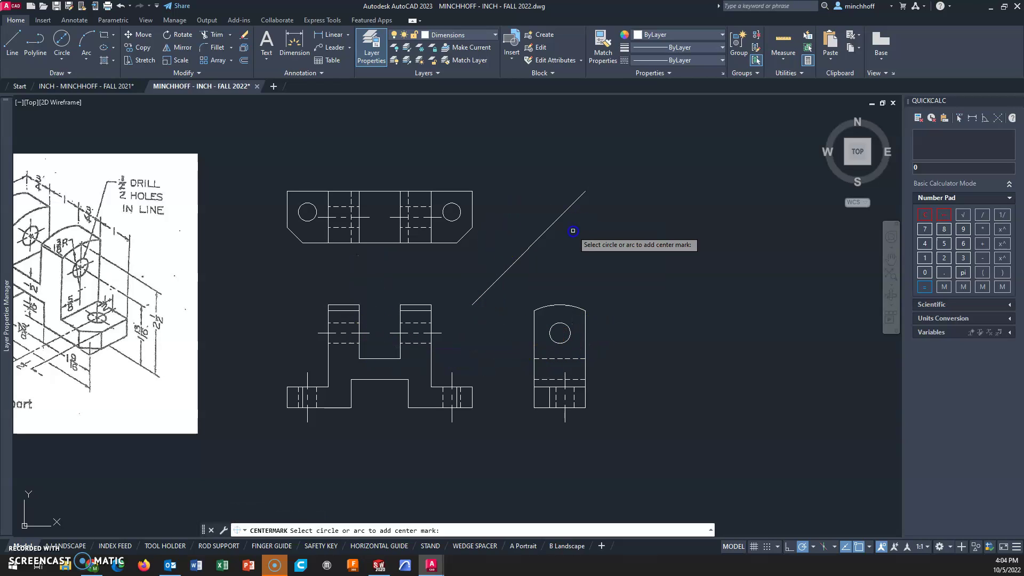
click(453, 206)
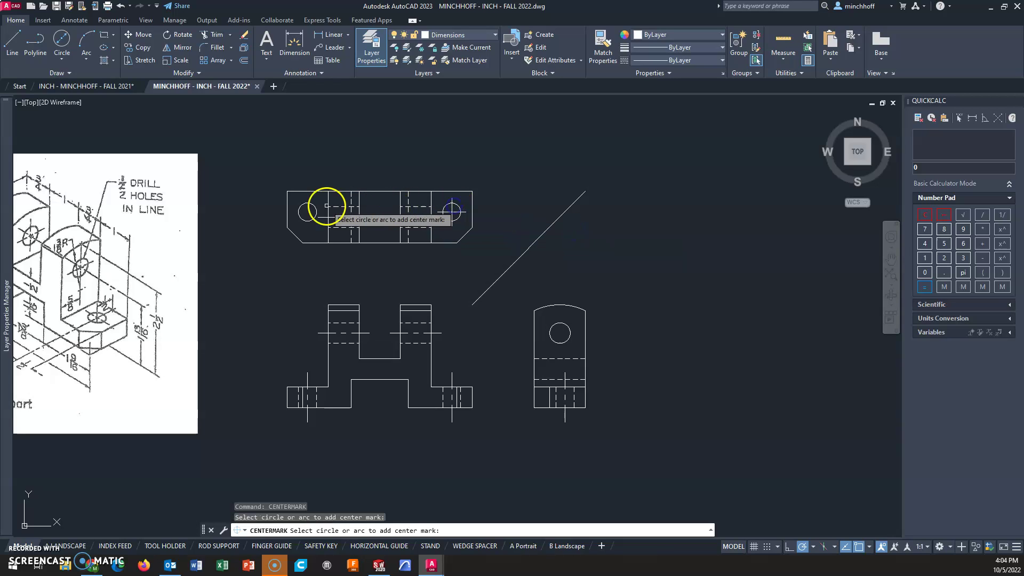
click(309, 206)
click(561, 327)
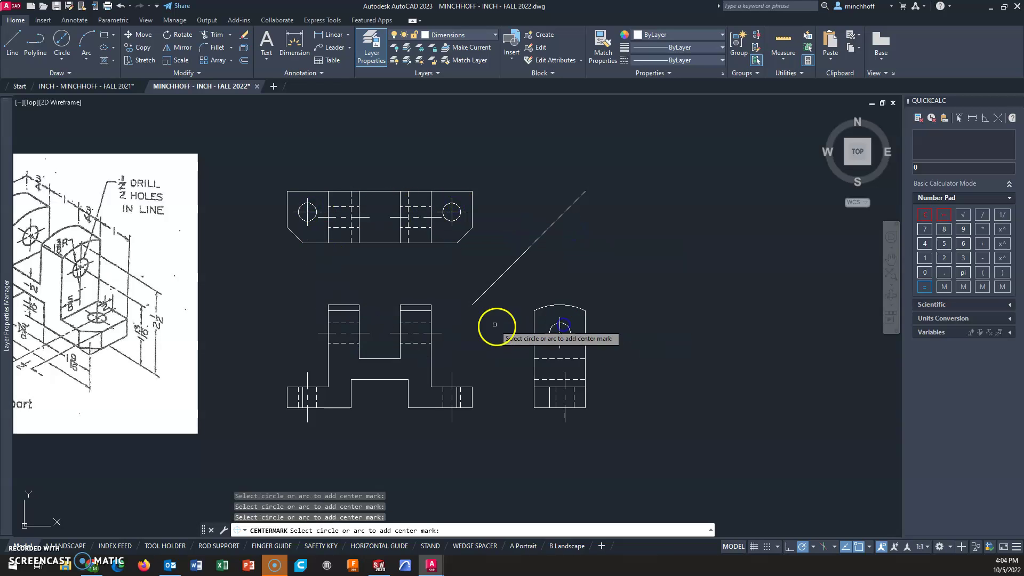
key(Escape)
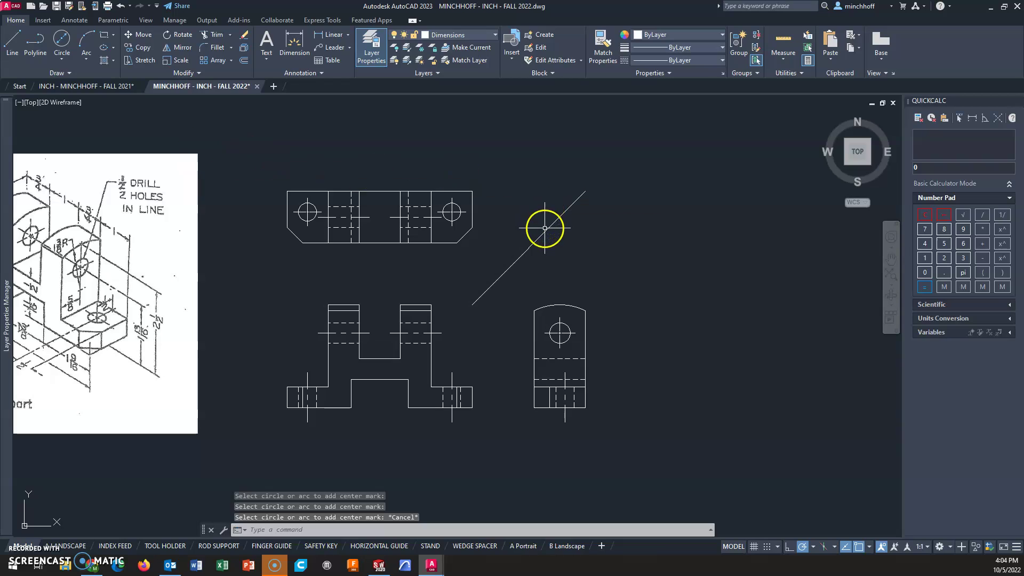
Delete the diagonal 45° mitre line
click(542, 231)
key(Delete)
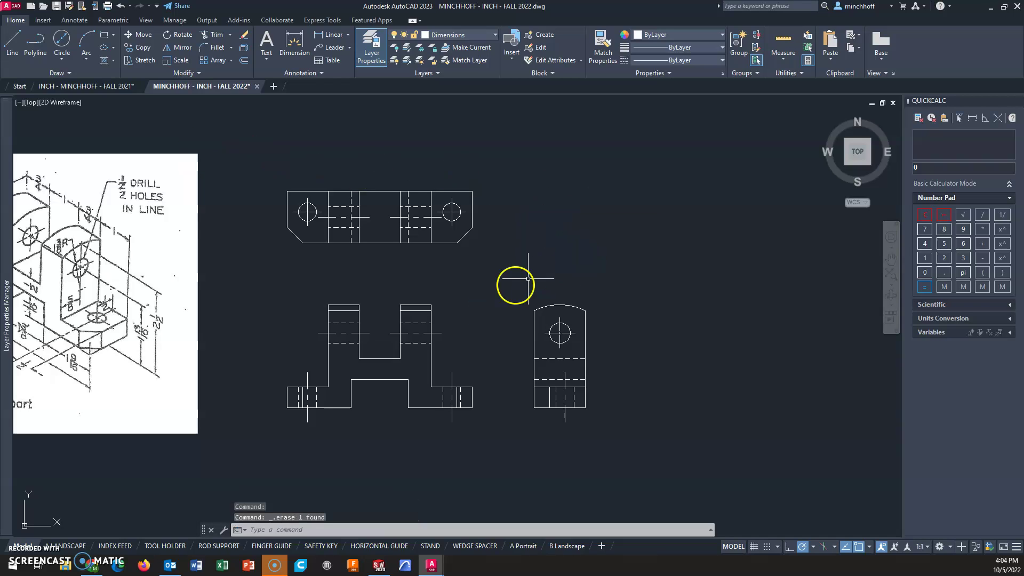
middle_drag(478, 332, 503, 331)
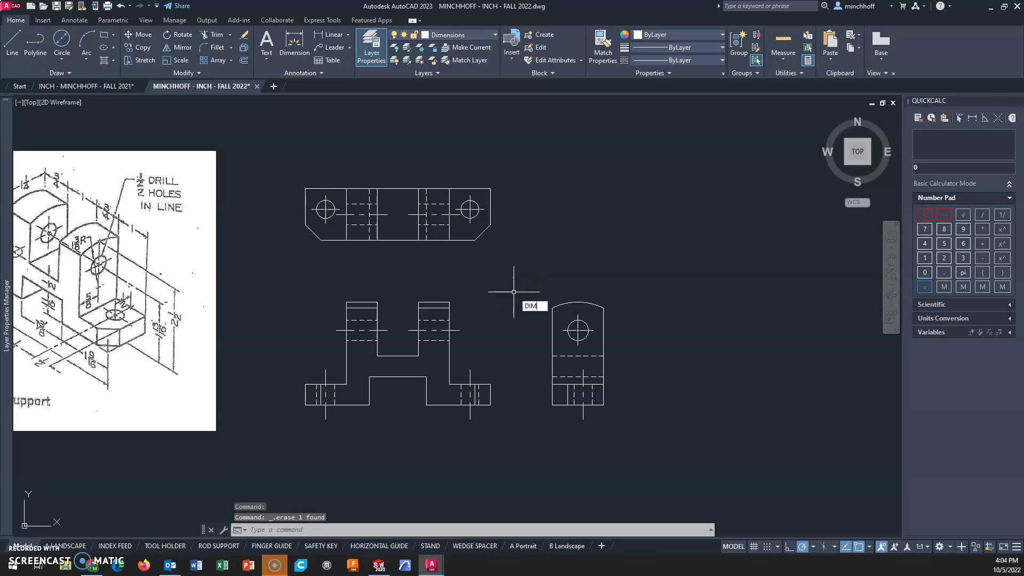
Set the Standard dimension style to Fractional unit format with 0 1/16 precision
click(549, 322)
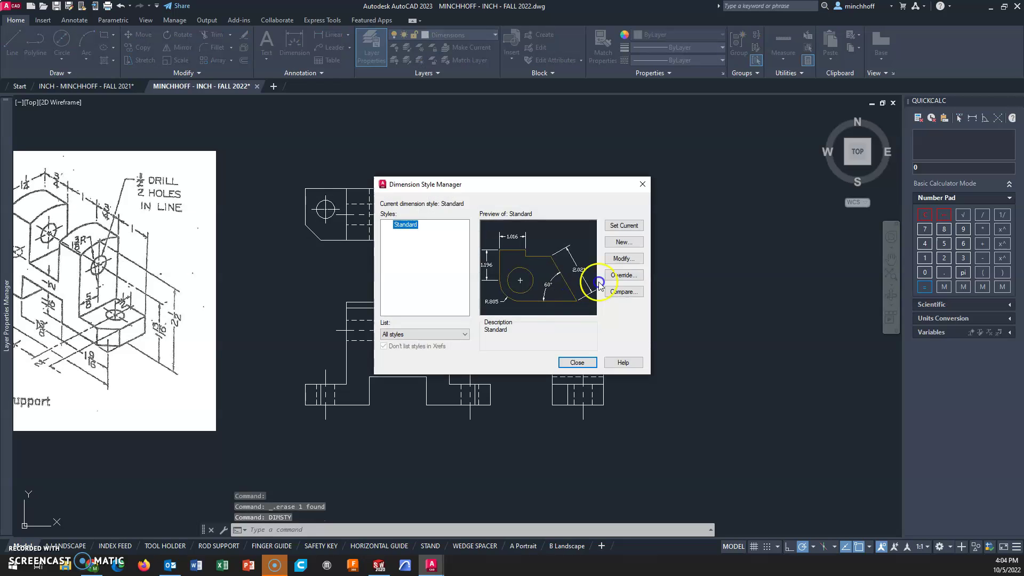
click(624, 259)
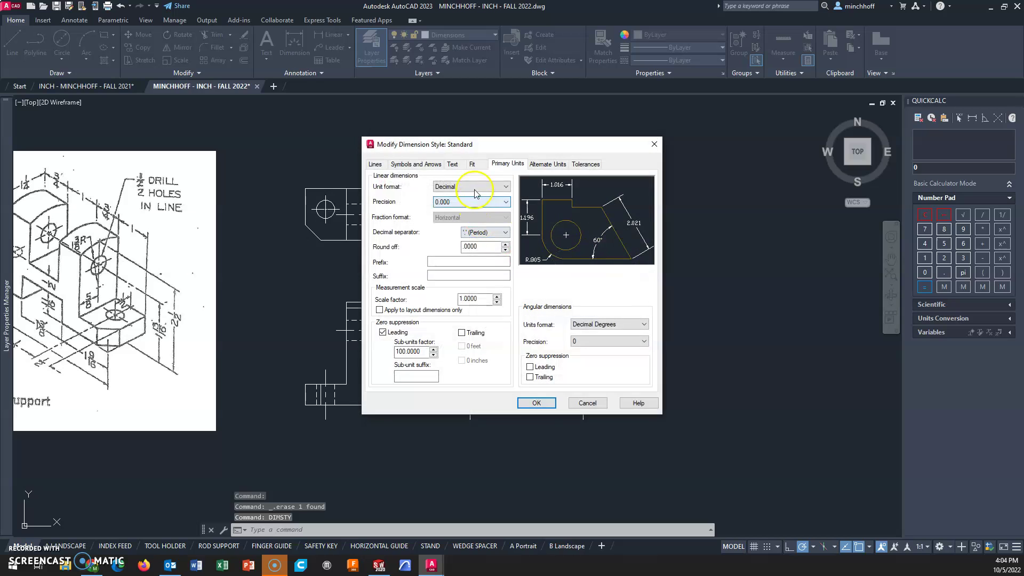
click(476, 190)
click(457, 222)
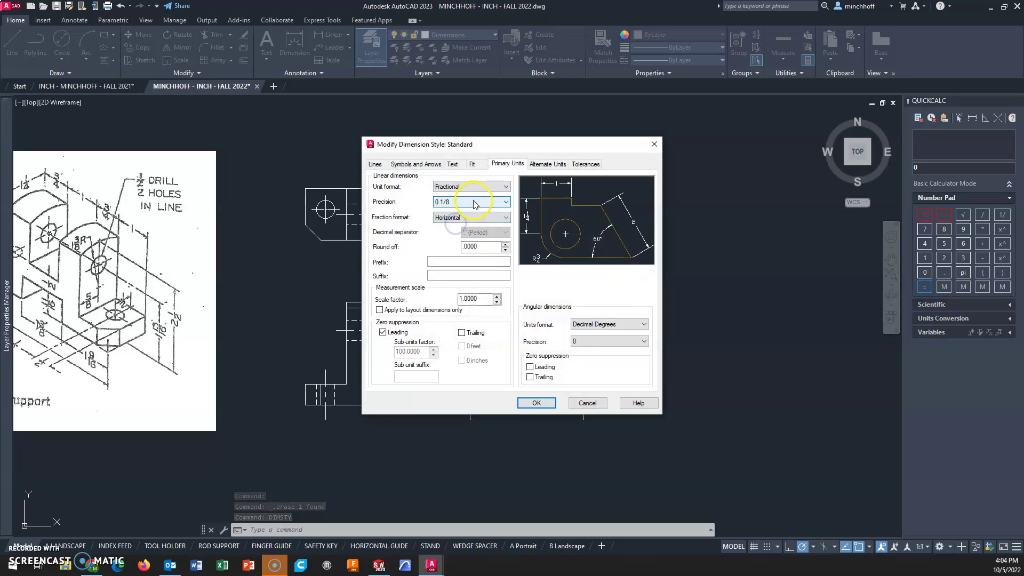
click(475, 202)
click(453, 239)
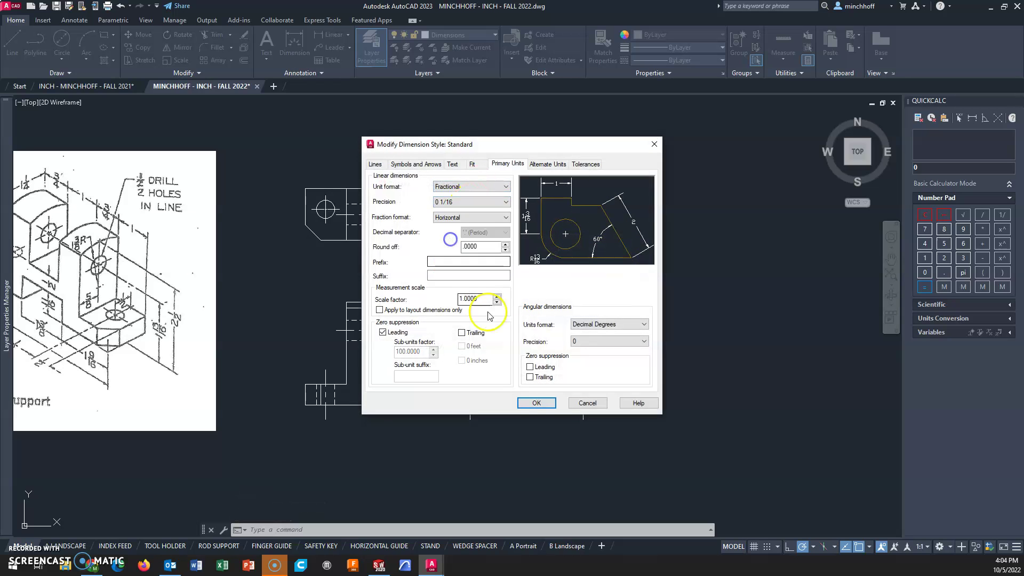
click(537, 404)
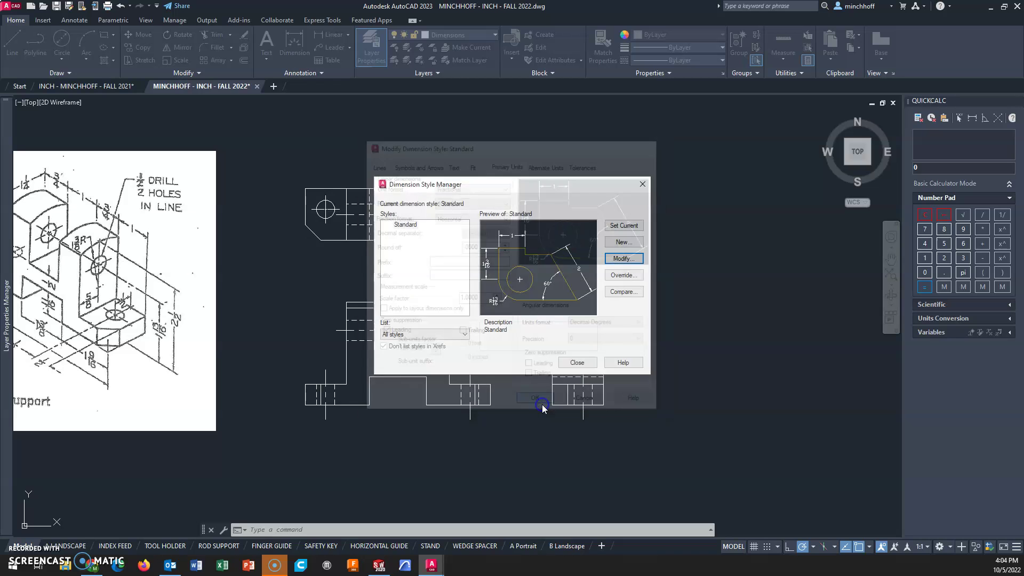
click(577, 363)
mouse_move(475, 368)
middle_down()
mouse_move(464, 347)
mouse_move(467, 383)
middle_up()
Dimension the 1/2 slot depth in the front view
scroll(494, 355, up, 2)
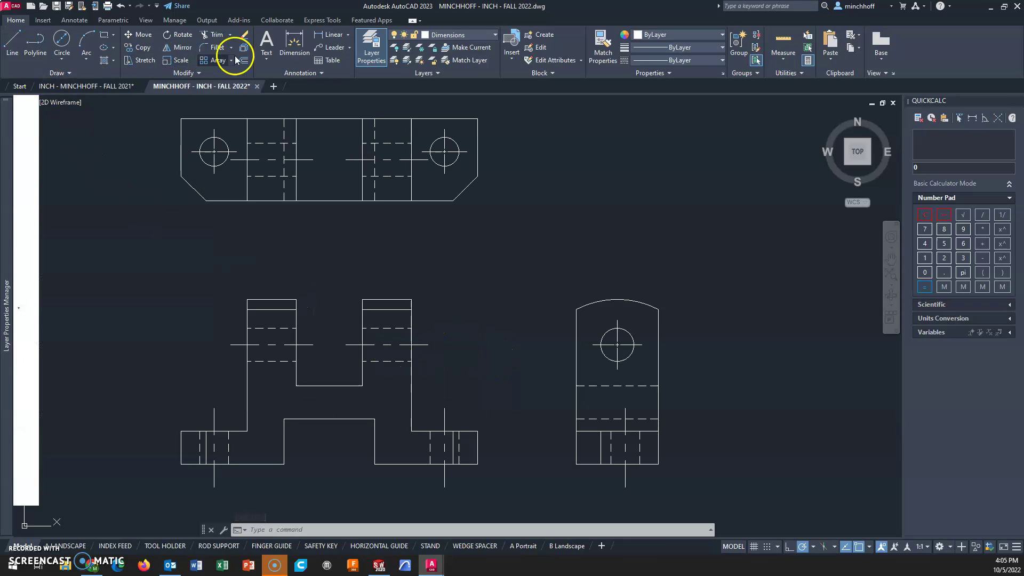
click(331, 41)
click(297, 386)
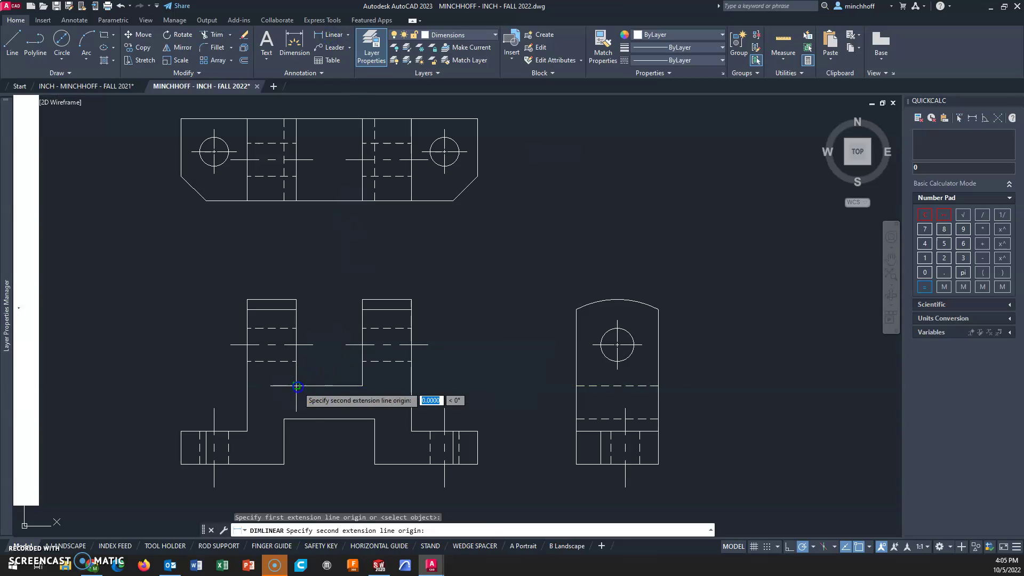
click(297, 419)
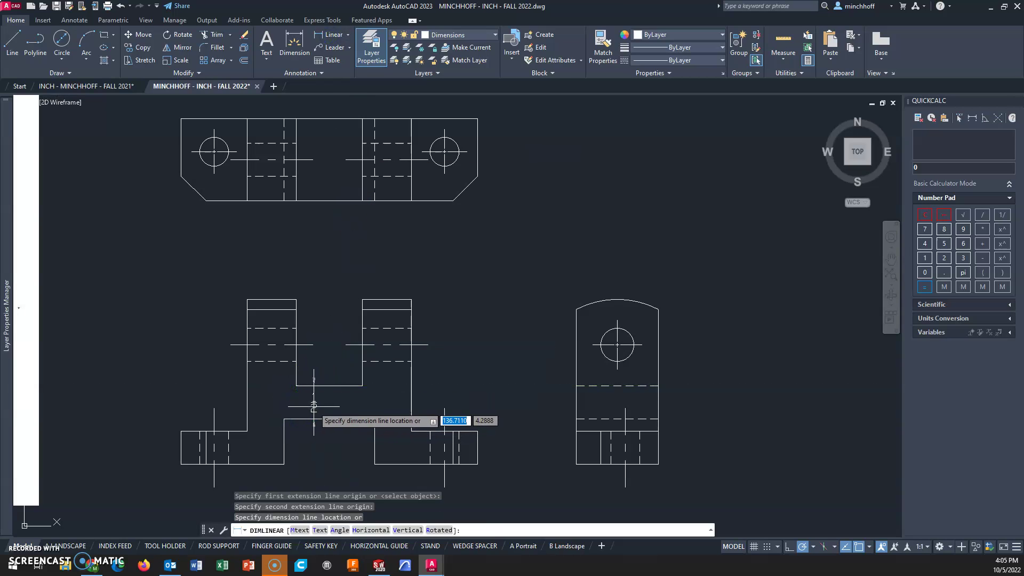
click(314, 407)
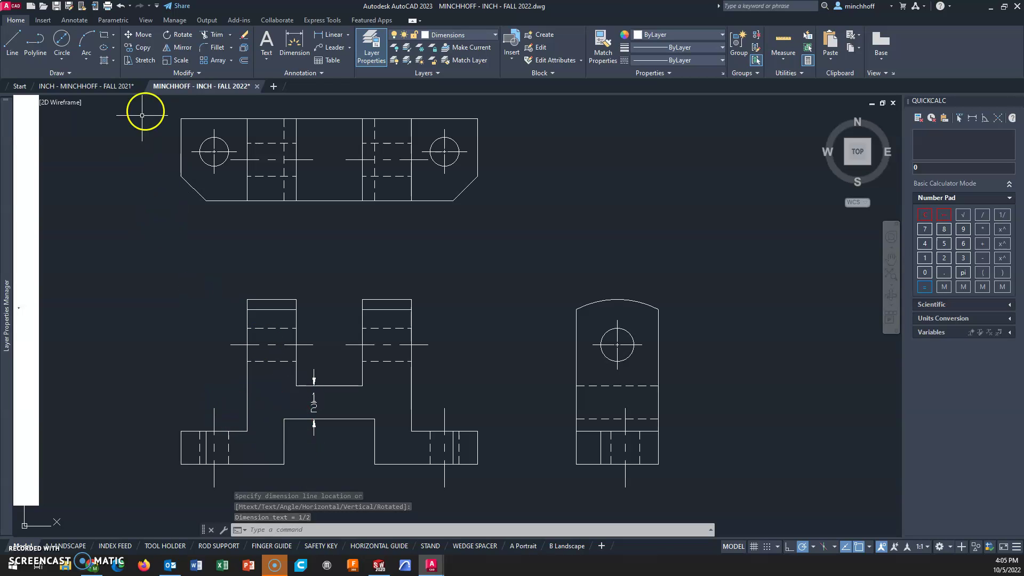
Add the 11/16 base-opening dimension and move the 1/2 dimension text aside
click(328, 35)
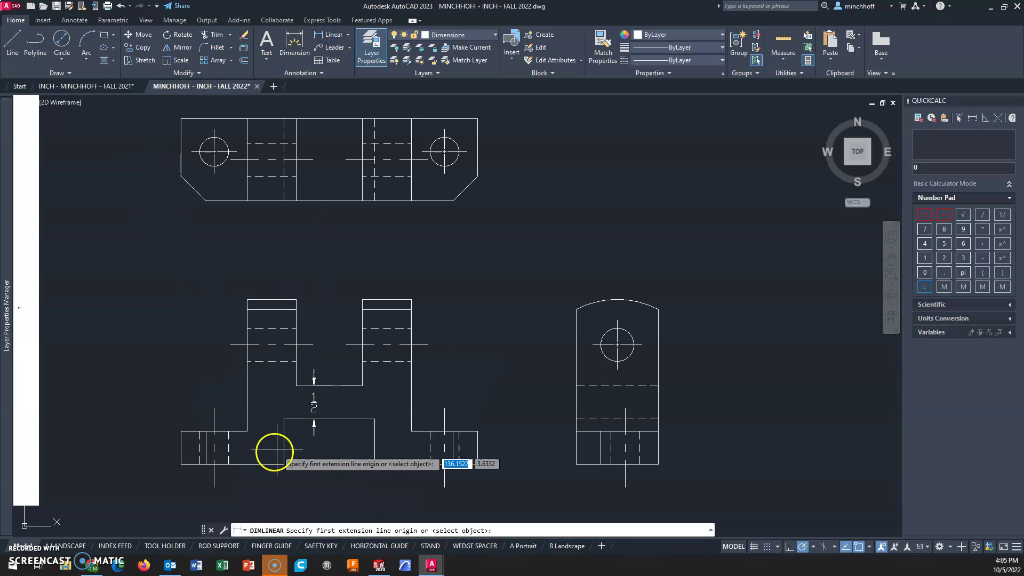
click(284, 419)
click(284, 465)
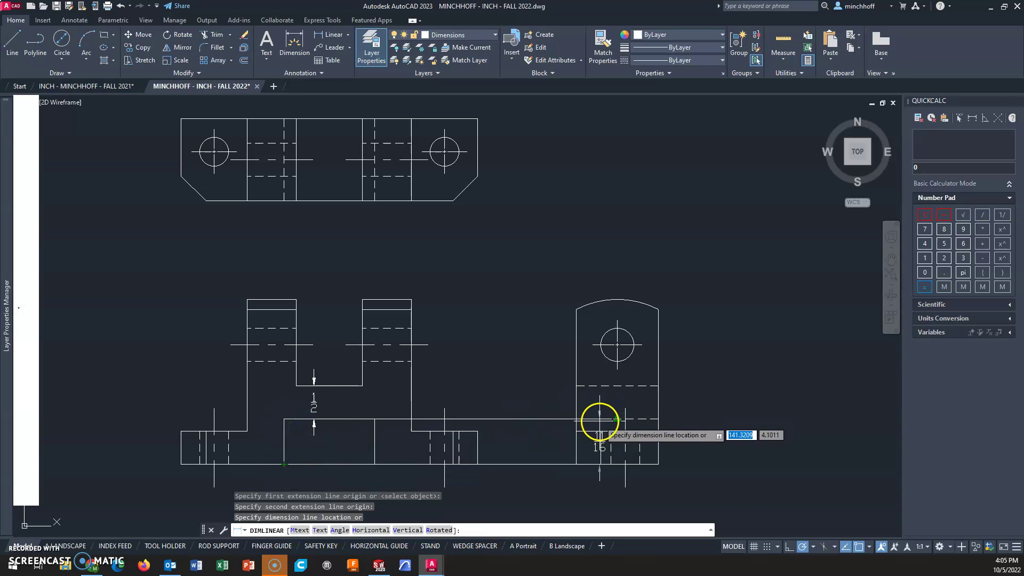
click(307, 441)
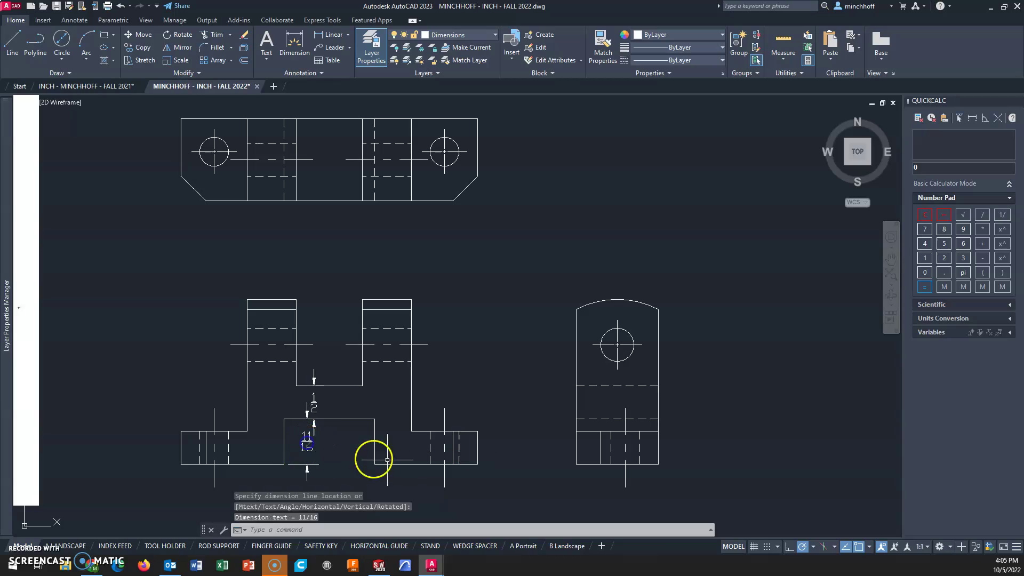
key(Escape)
click(317, 407)
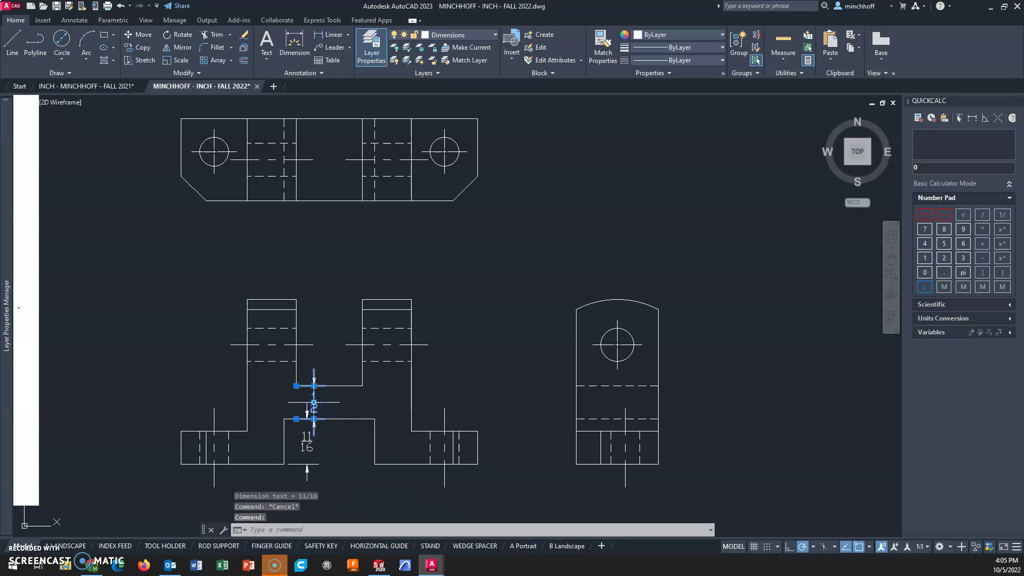
click(313, 404)
click(334, 407)
key(Escape)
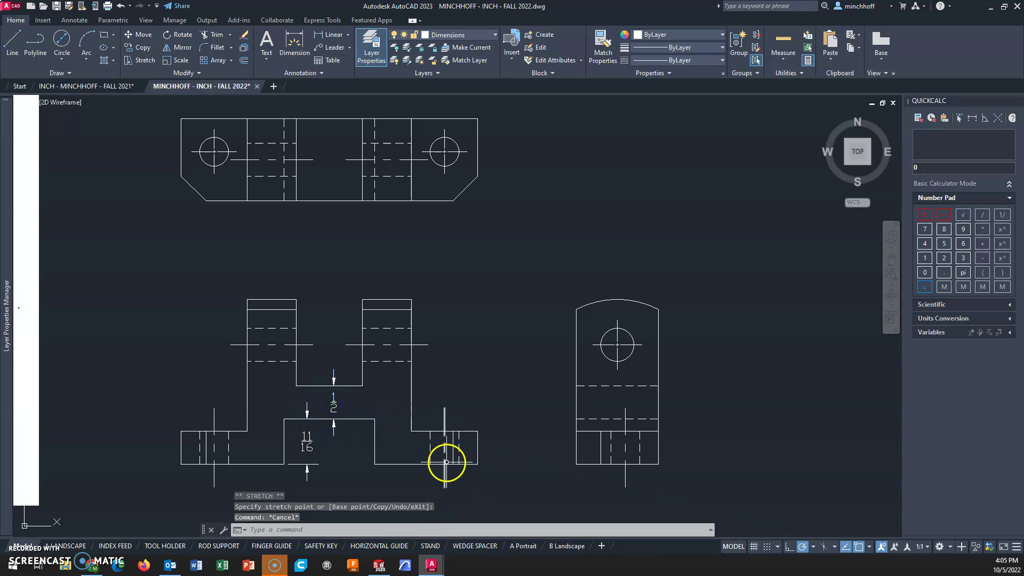
Dimension the two 1 9/16 base steps along the bottom of the front view
middle_drag(446, 462, 478, 423)
click(324, 34)
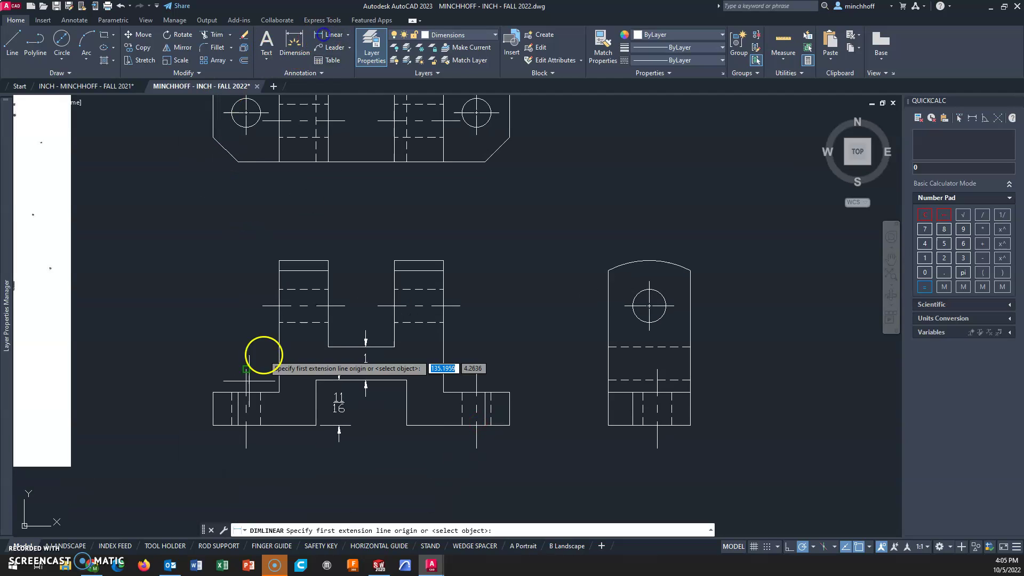
click(213, 426)
click(316, 425)
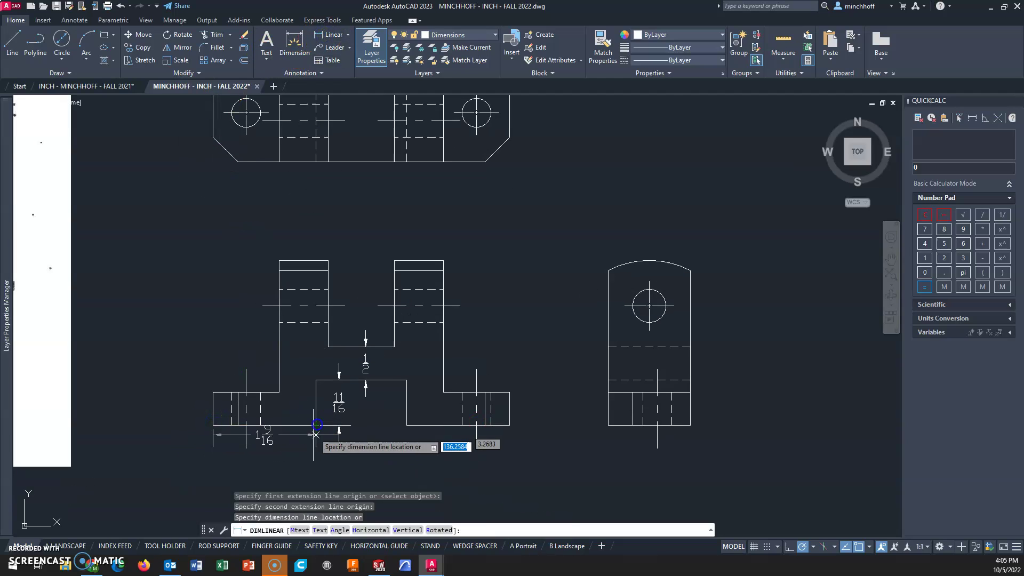
click(373, 459)
right_click(385, 447)
click(433, 241)
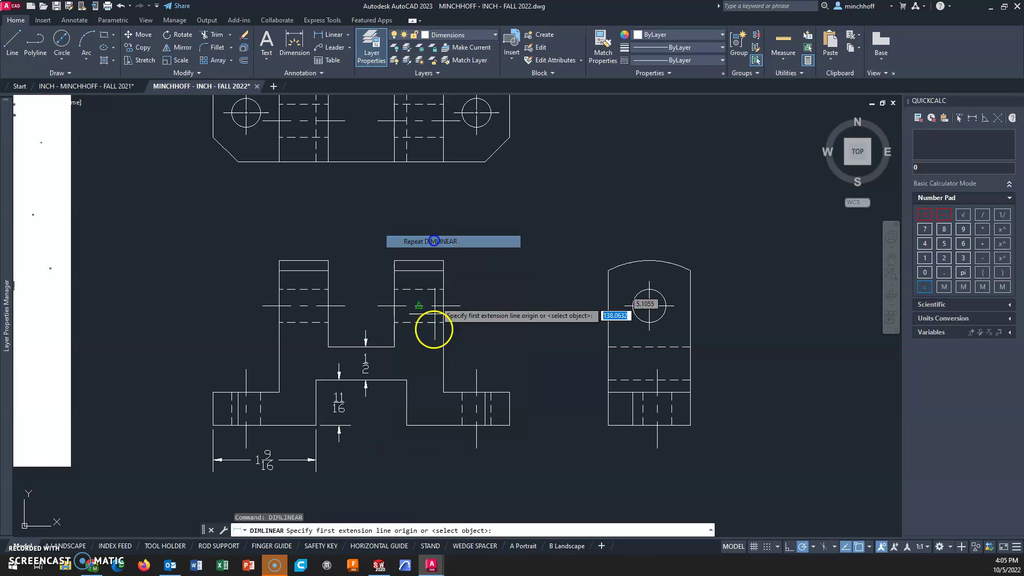
click(407, 425)
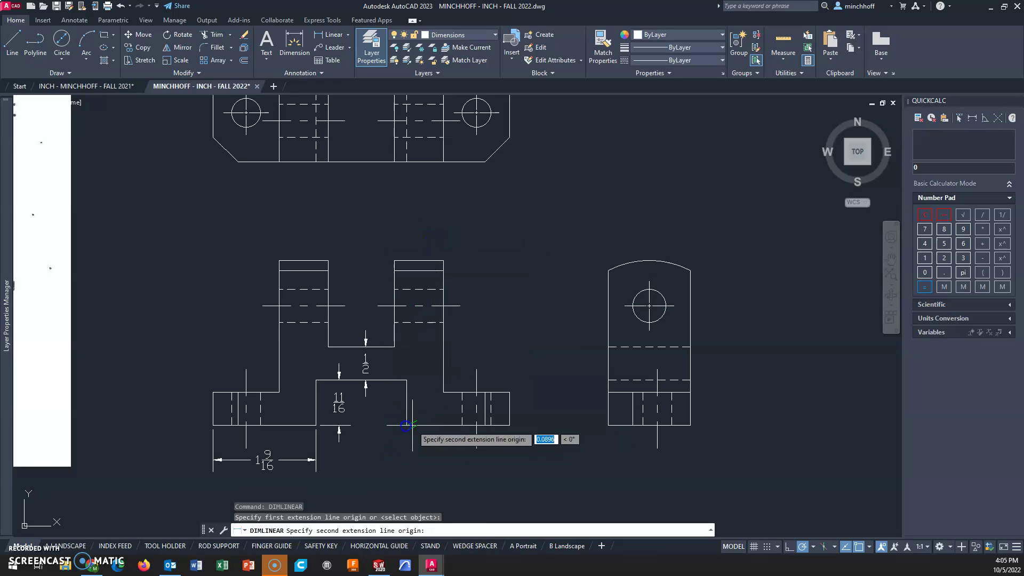
click(510, 425)
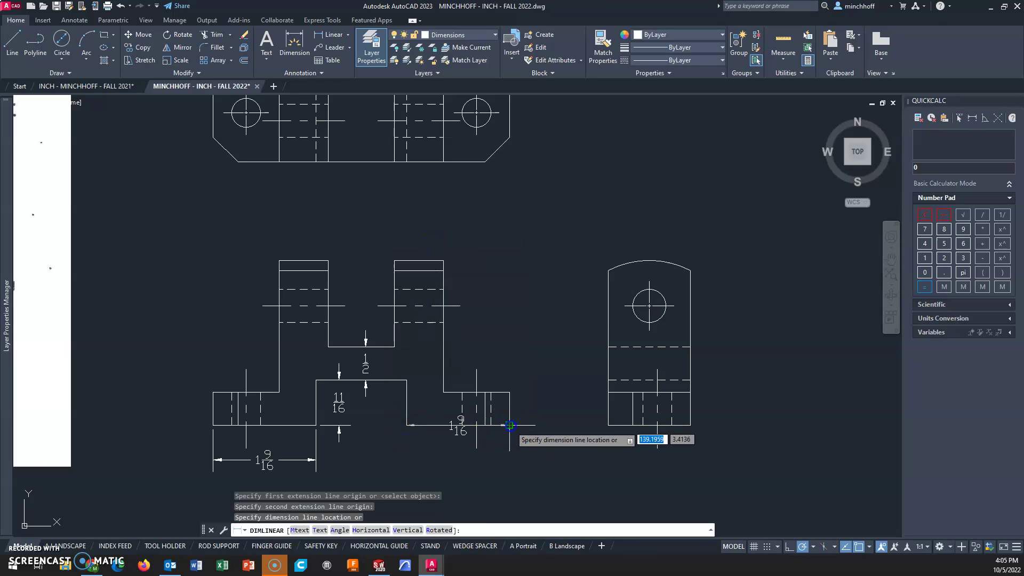
click(316, 459)
Add the 4 1/2 overall width and the 1/2 base height at the right end
right_click(485, 315)
click(530, 322)
middle_drag(475, 437, 469, 359)
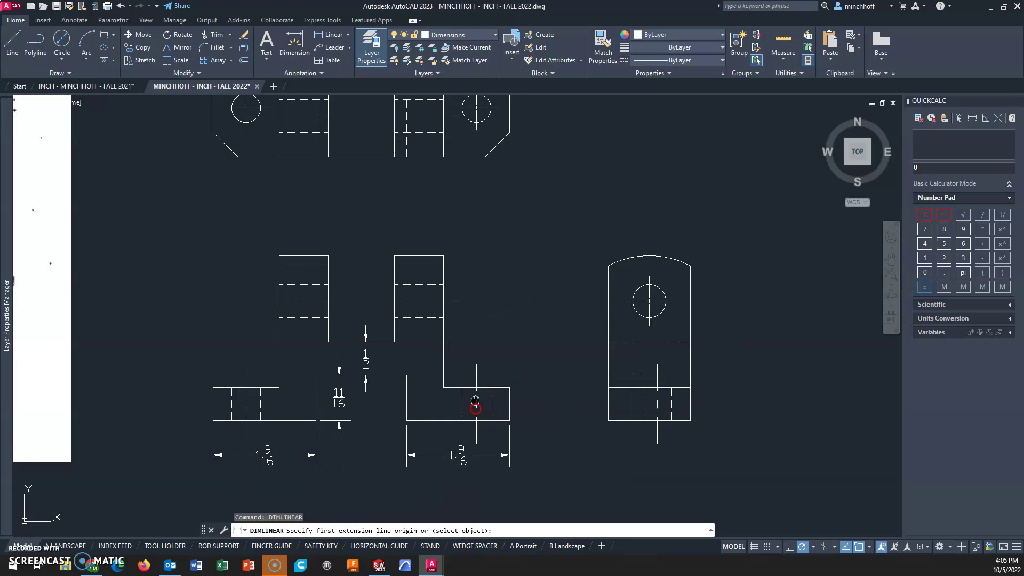
click(209, 348)
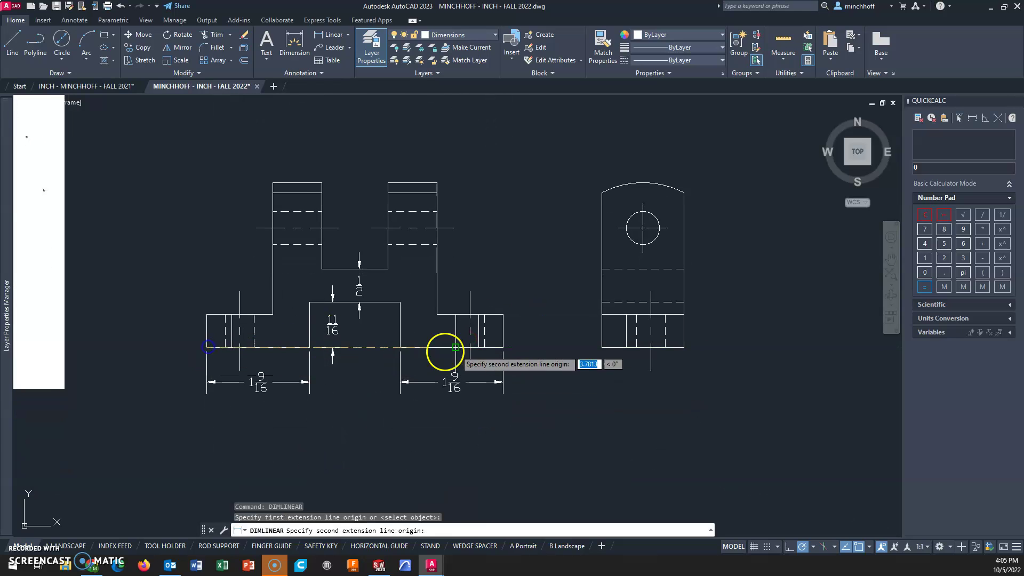
click(503, 348)
click(479, 410)
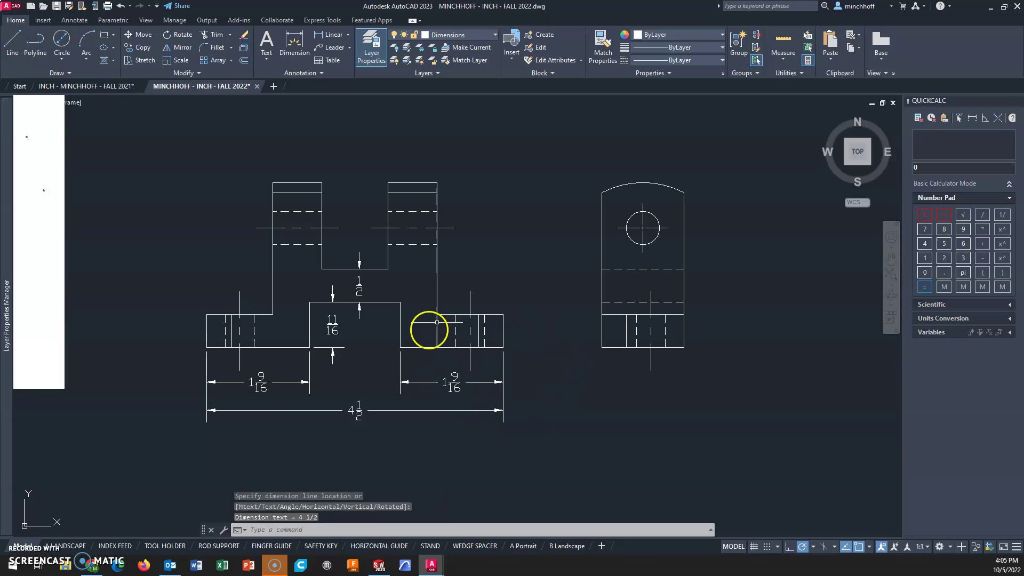
right_click(507, 267)
click(525, 272)
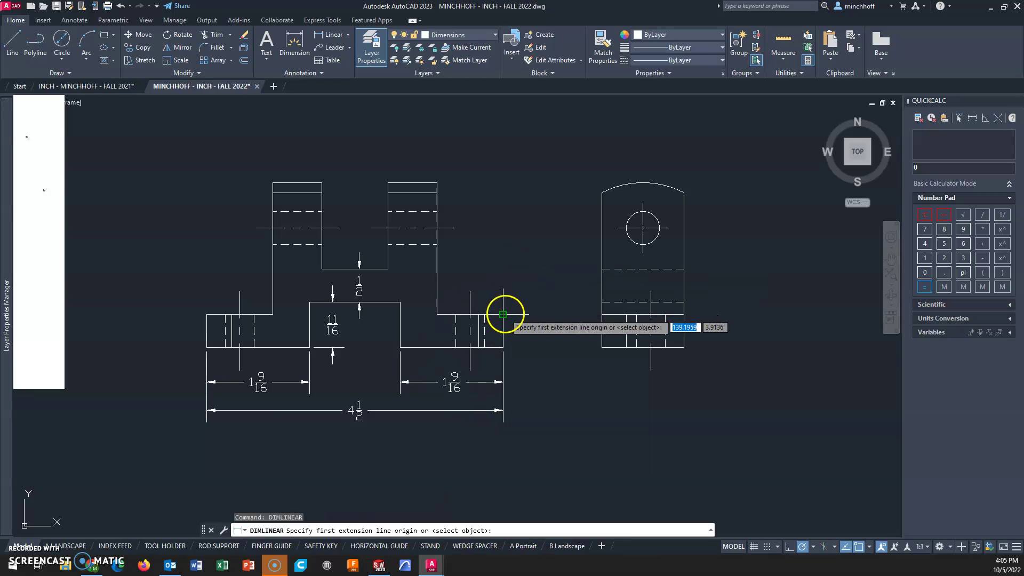
click(503, 314)
click(503, 348)
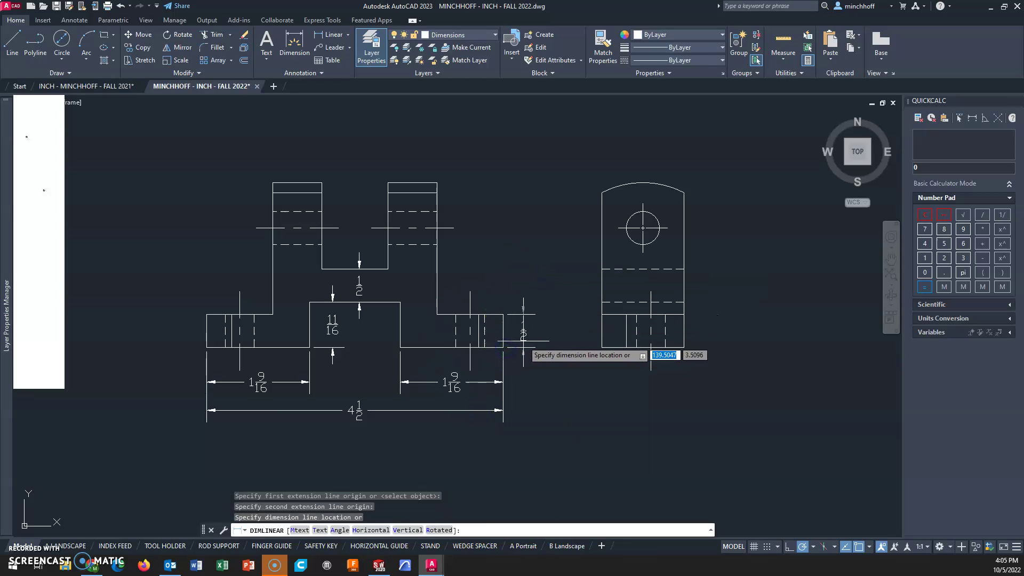
click(524, 340)
Dimension the 3/4 widths across the tops of both uprights
right_click(405, 157)
click(423, 161)
click(388, 182)
click(437, 183)
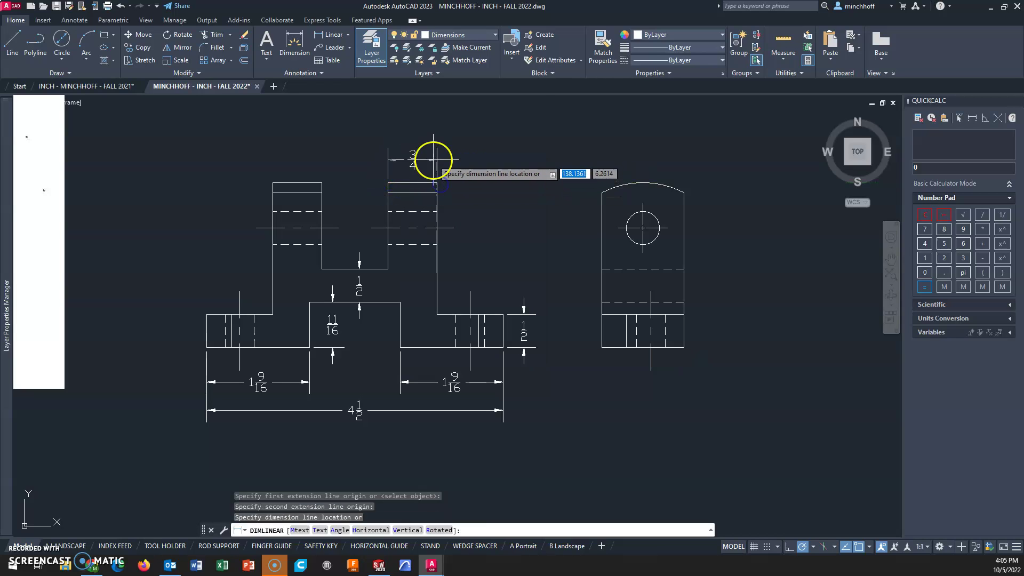
click(429, 159)
right_click(367, 156)
click(376, 160)
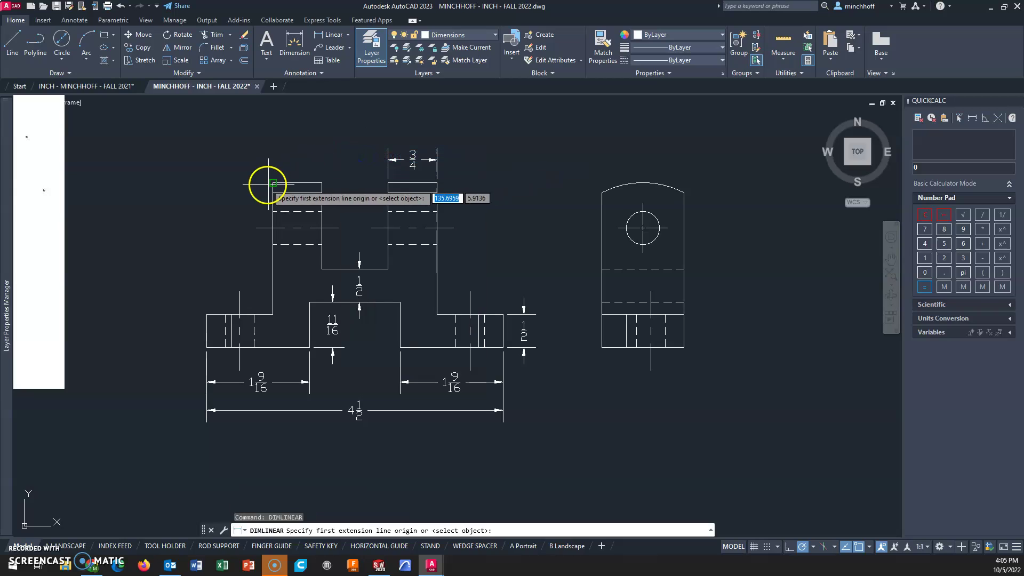
click(273, 183)
click(322, 183)
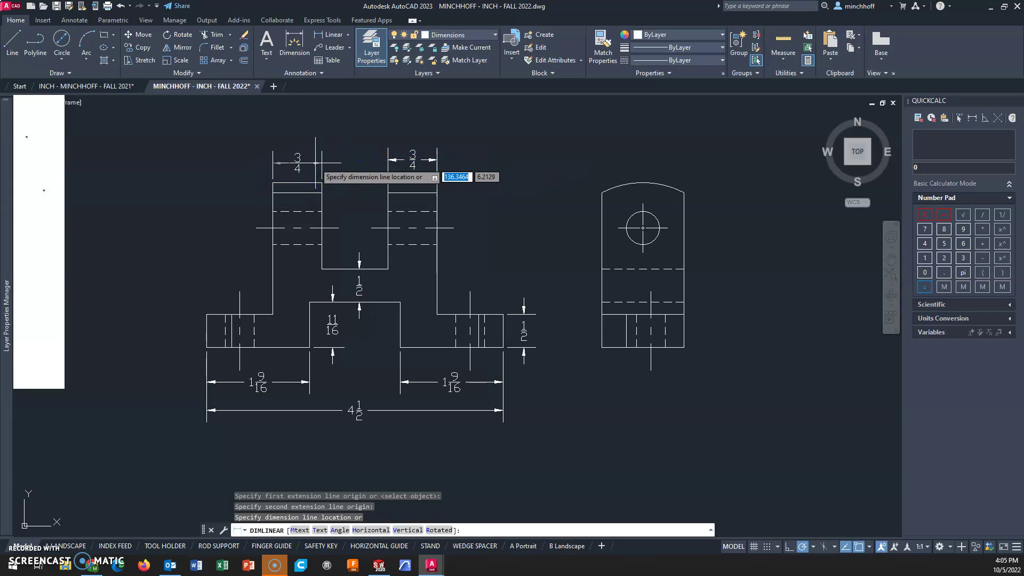
click(314, 163)
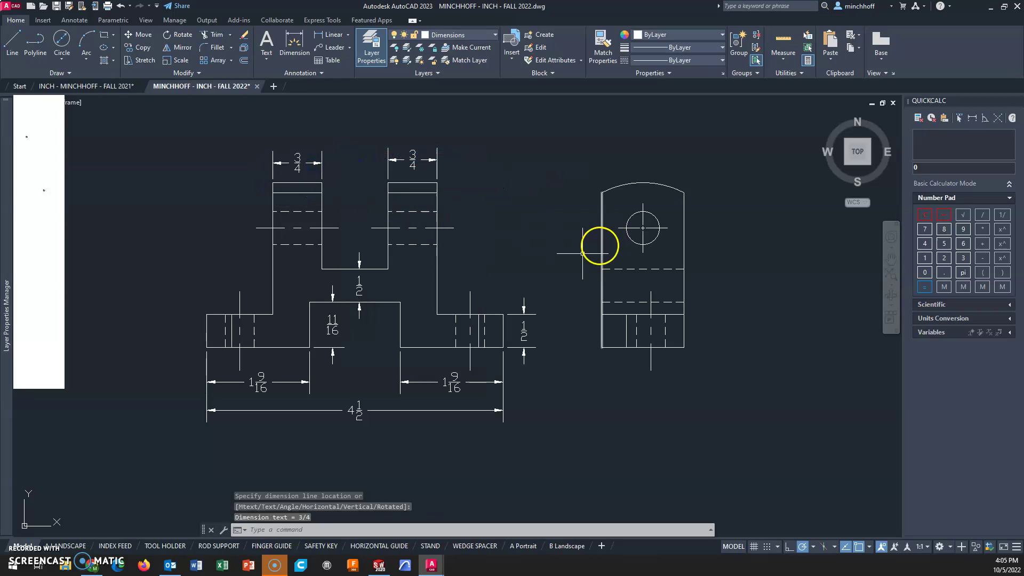
Add the 2 1/2 total height dimension on the front view's left side
middle_drag(562, 264, 409, 303)
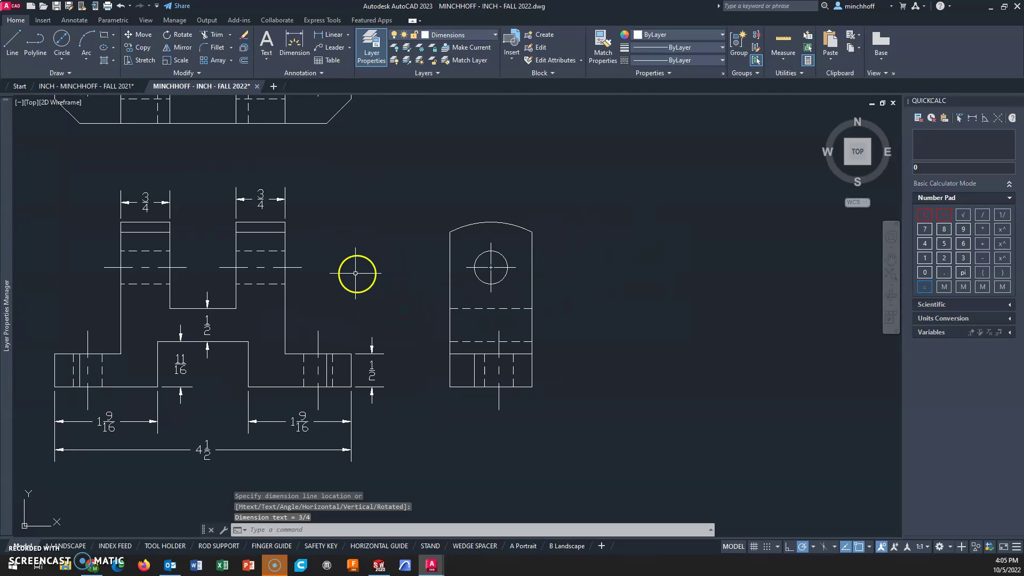
right_click(367, 232)
click(410, 238)
middle_drag(257, 256, 458, 247)
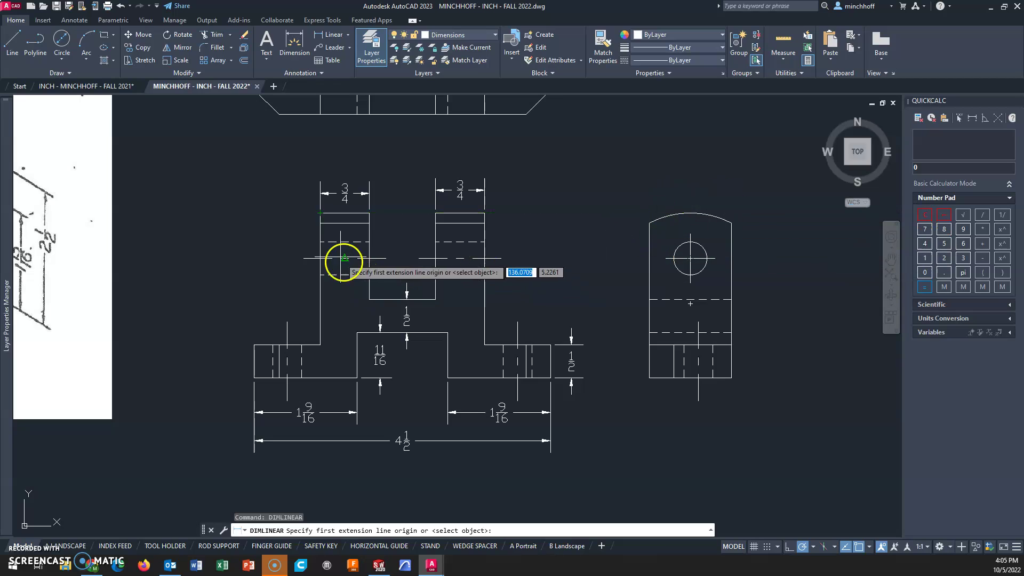
click(319, 214)
click(256, 377)
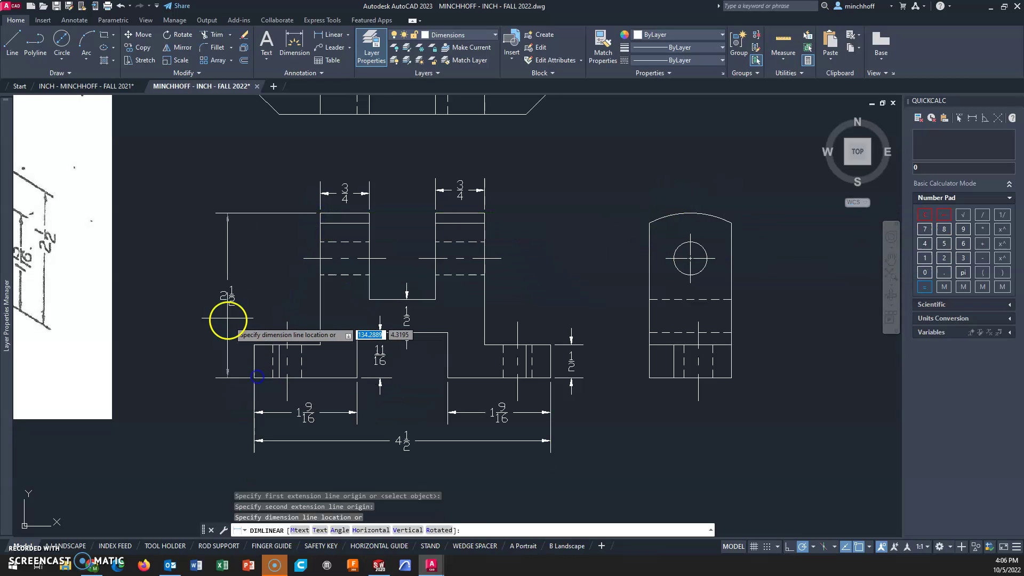
click(222, 300)
right_click(576, 194)
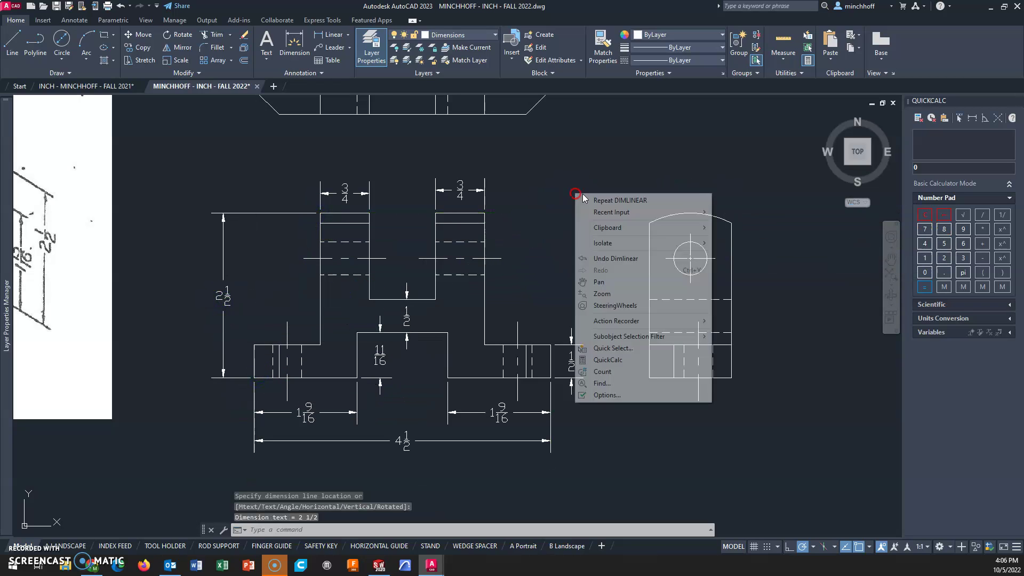
Dimension the side view's 1 13/16 hole height from the centreline to the bottom-right corner
click(616, 201)
mouse_move(704, 380)
middle_down()
mouse_move(654, 389)
mouse_move(629, 409)
middle_up()
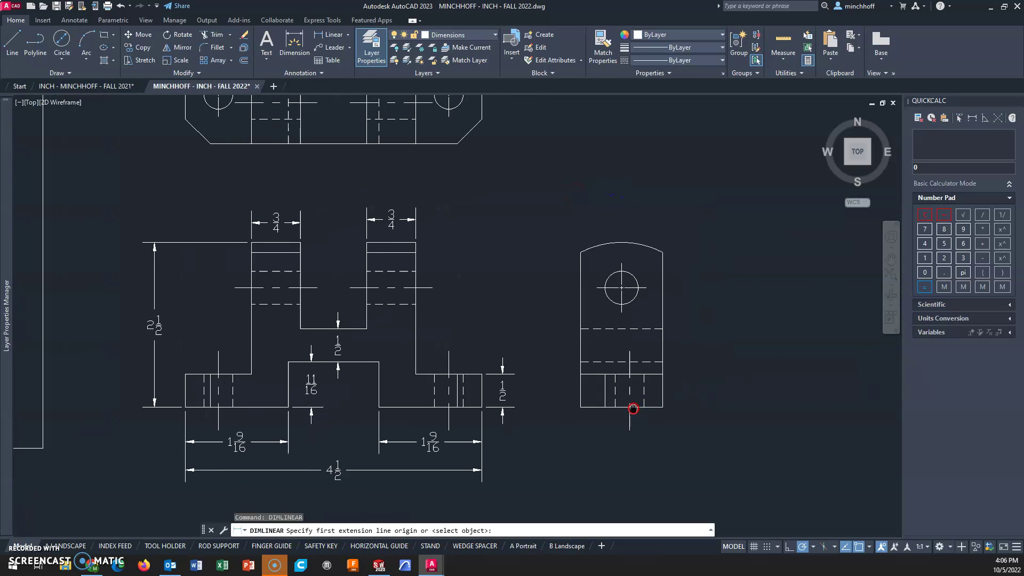
click(638, 286)
click(655, 406)
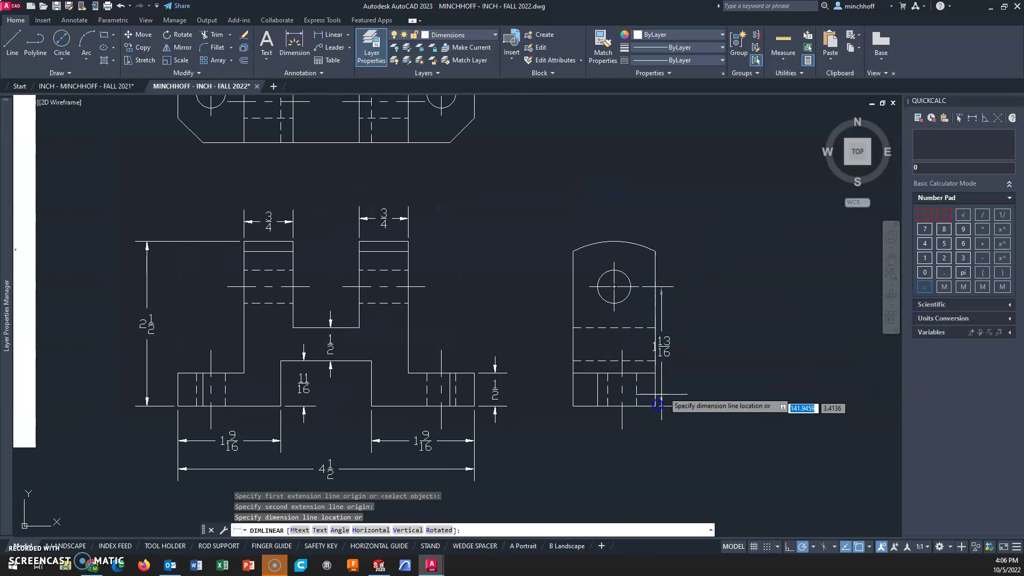
click(683, 361)
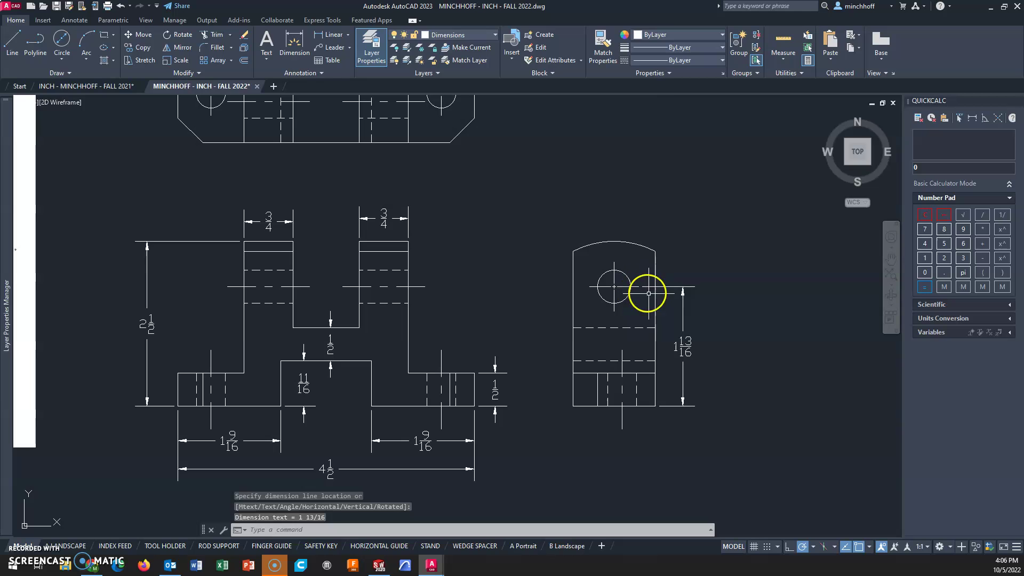
Add the 1/2 right-hole-to-end dimension above the top view, with its text between the extension lines
right_click(688, 248)
click(711, 257)
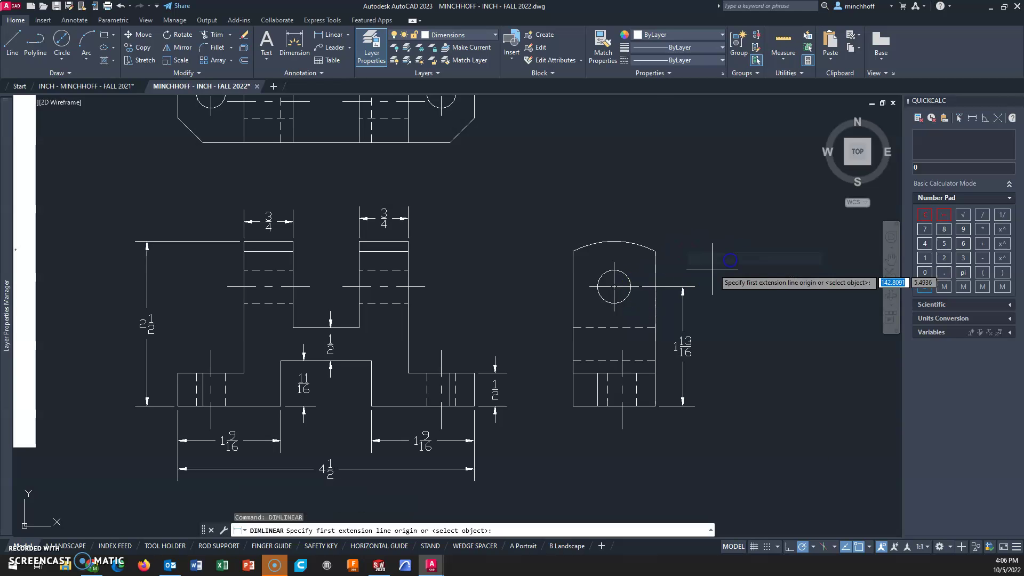
middle_drag(524, 231, 522, 341)
scroll(434, 192, up, 4)
click(427, 183)
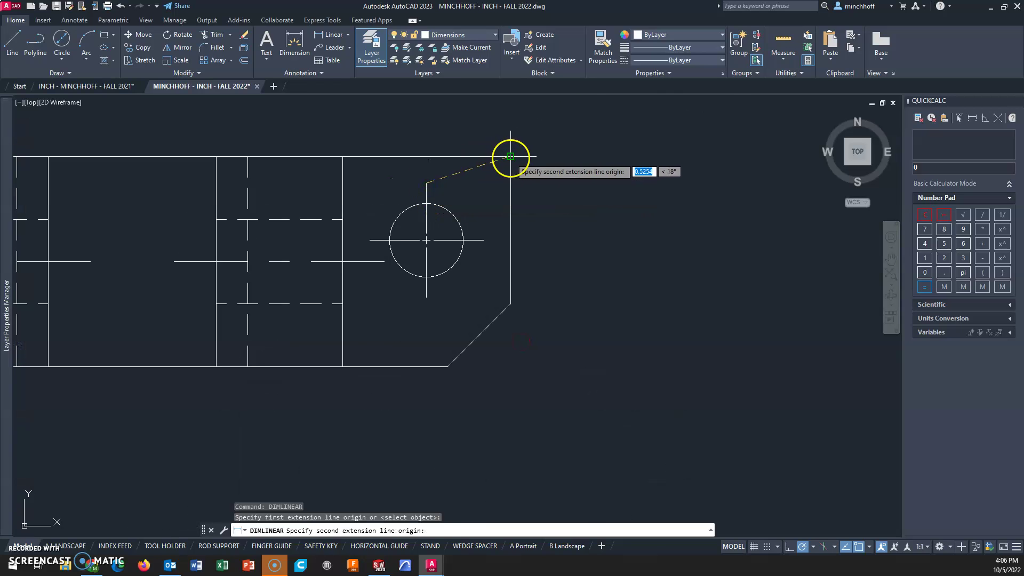
click(510, 156)
click(472, 117)
middle_drag(558, 120, 562, 206)
click(560, 204)
click(557, 203)
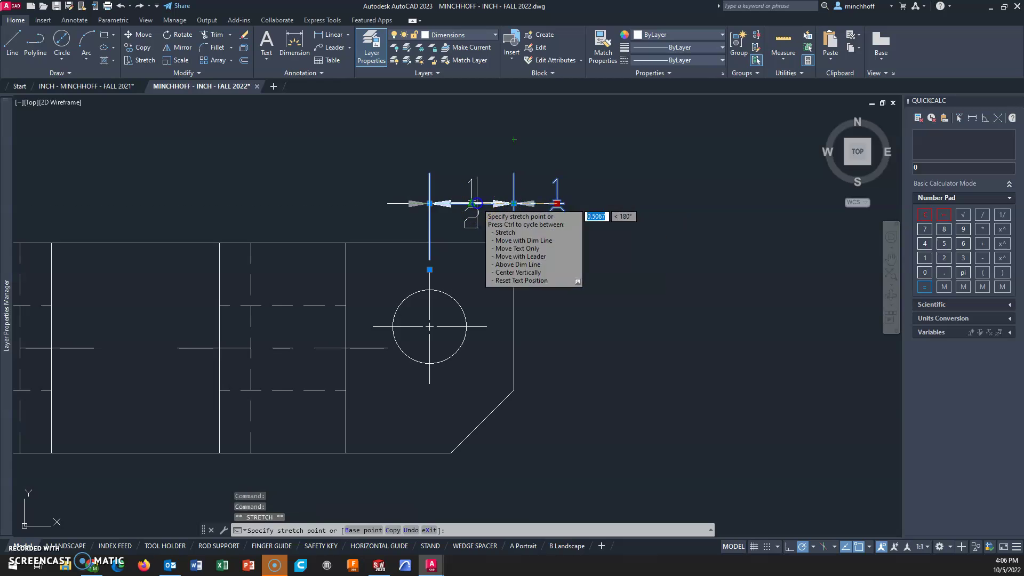
Add a vertical 1/2 dimension from the top-right corner to the right hole's centreline
right_click(573, 188)
click(629, 193)
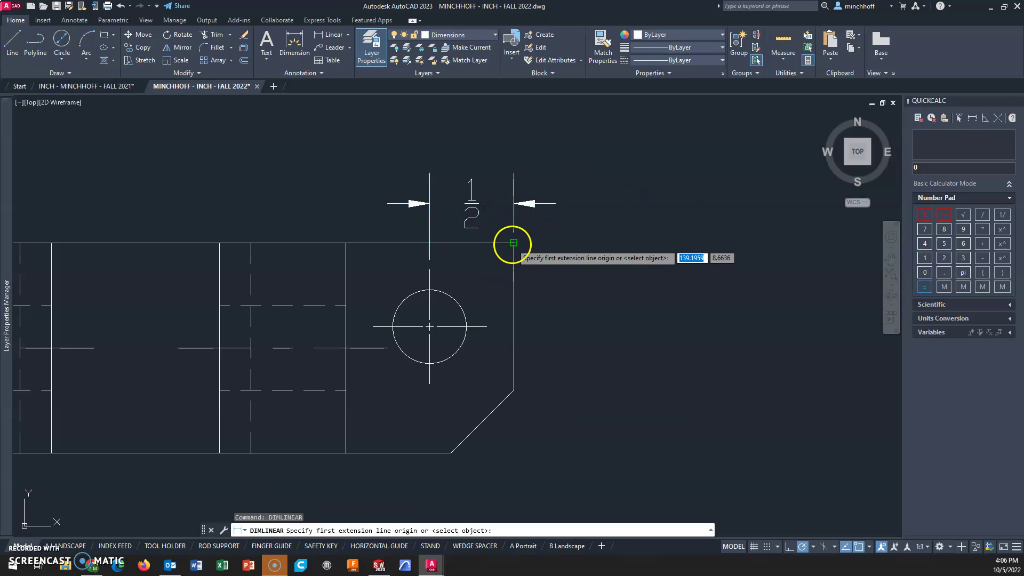
click(513, 244)
click(483, 323)
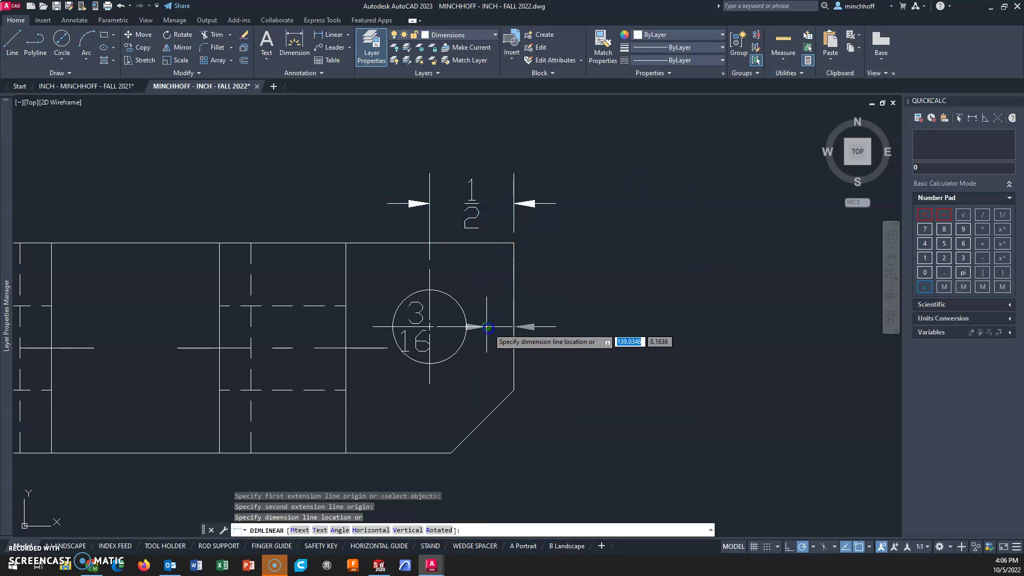
click(571, 291)
middle_drag(511, 316, 658, 294)
Place the 1 width dimension above the right end of the top view
right_click(385, 152)
click(416, 163)
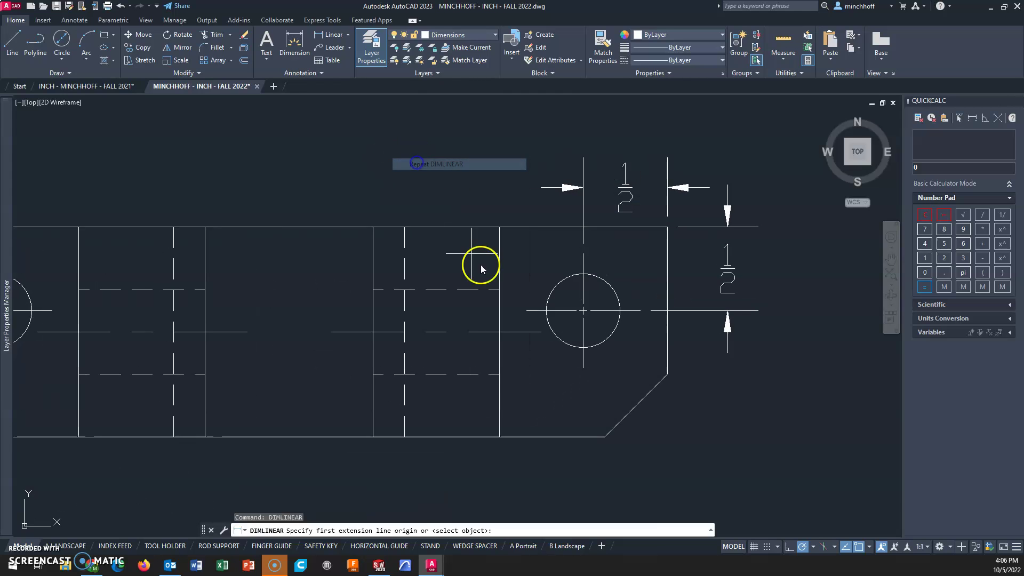
scroll(513, 272, up, 2)
scroll(513, 273, down, 5)
scroll(470, 379, up, 2)
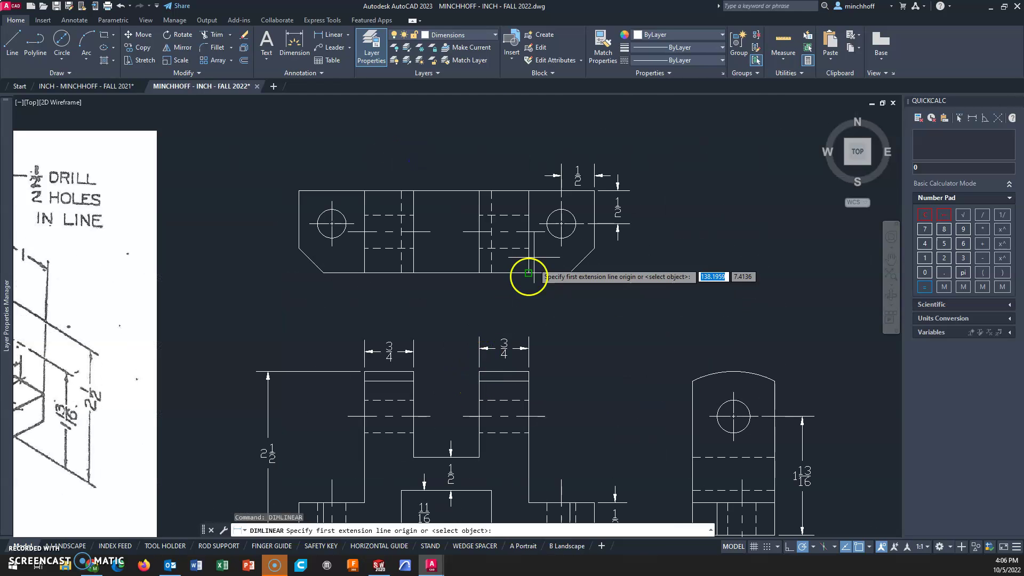
click(529, 191)
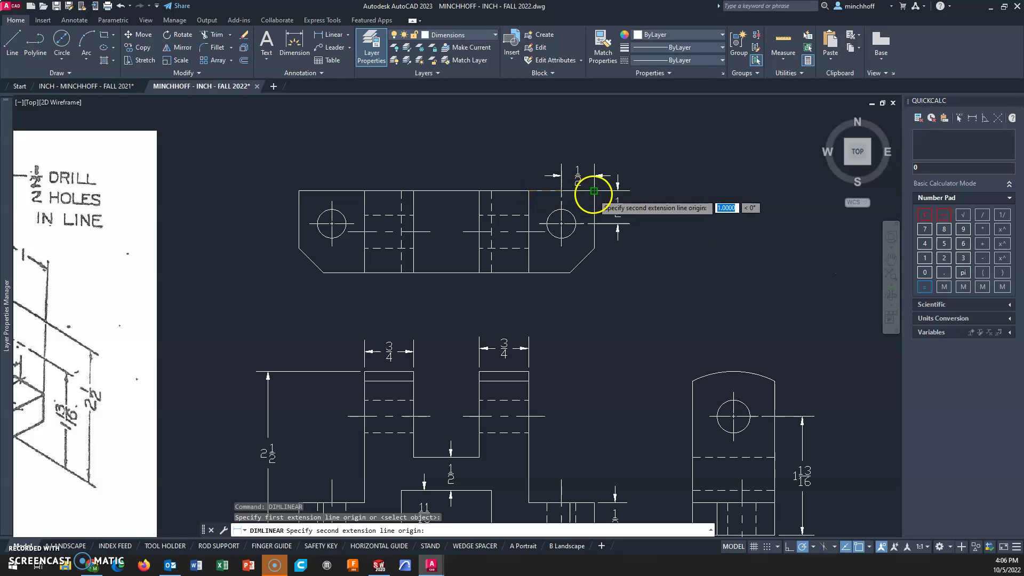
click(595, 191)
click(579, 150)
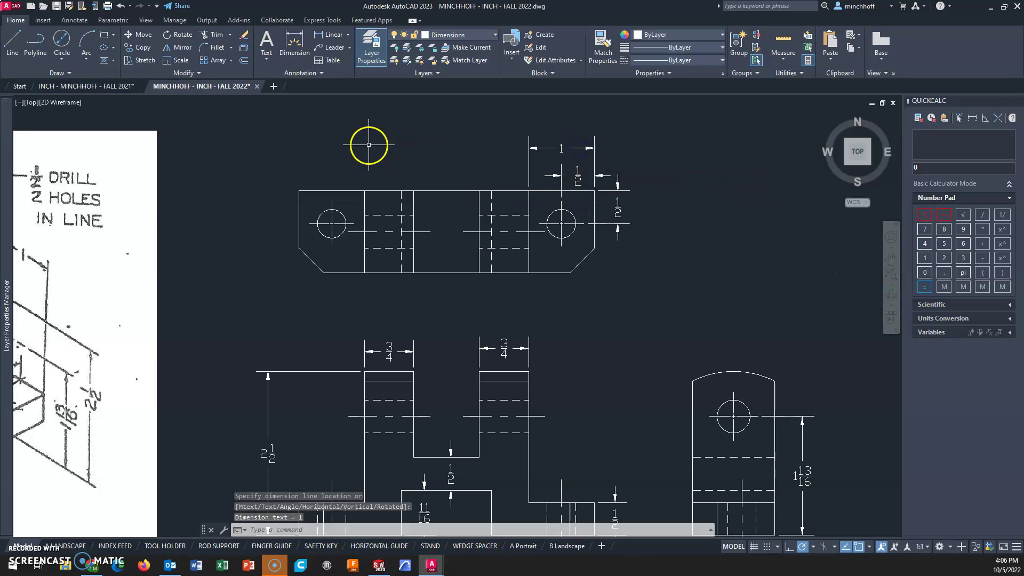
Add the 1/2 dimension from the top-left corner to the left hole's centreline
right_click(369, 144)
click(385, 149)
click(300, 191)
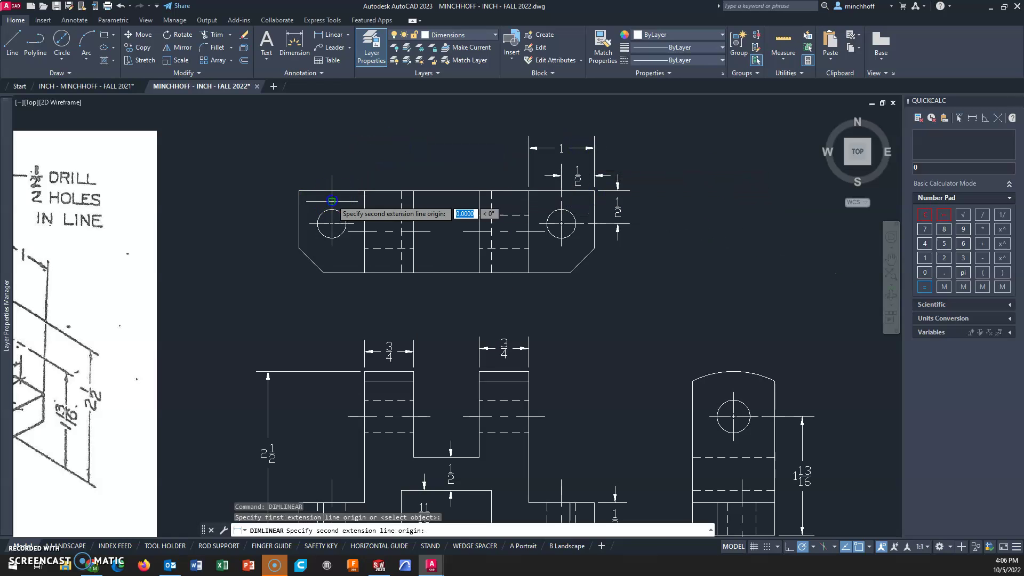
click(332, 203)
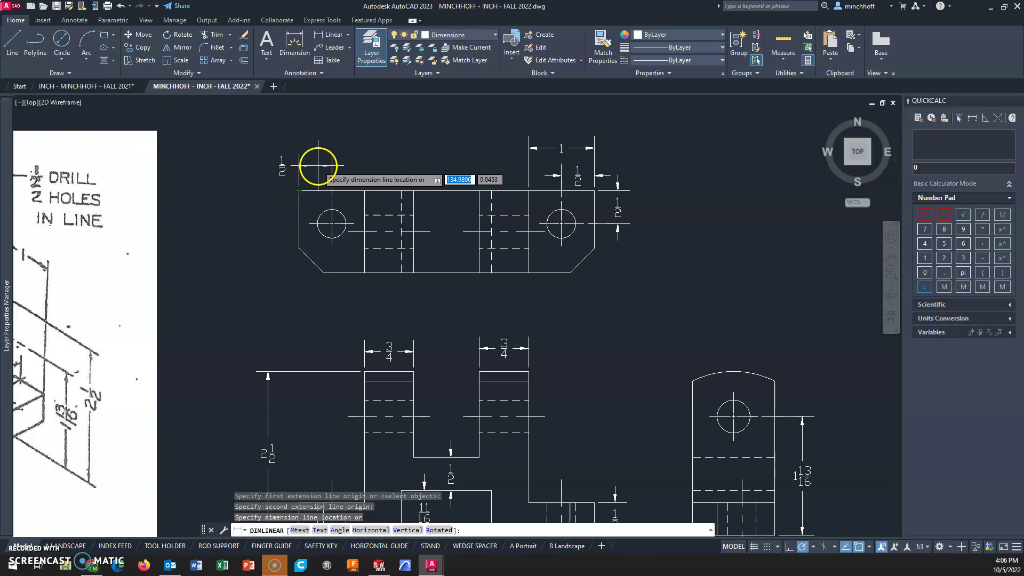
click(319, 166)
Place the 1 dimension above the left end of the top view, starting at its left corner
right_click(271, 197)
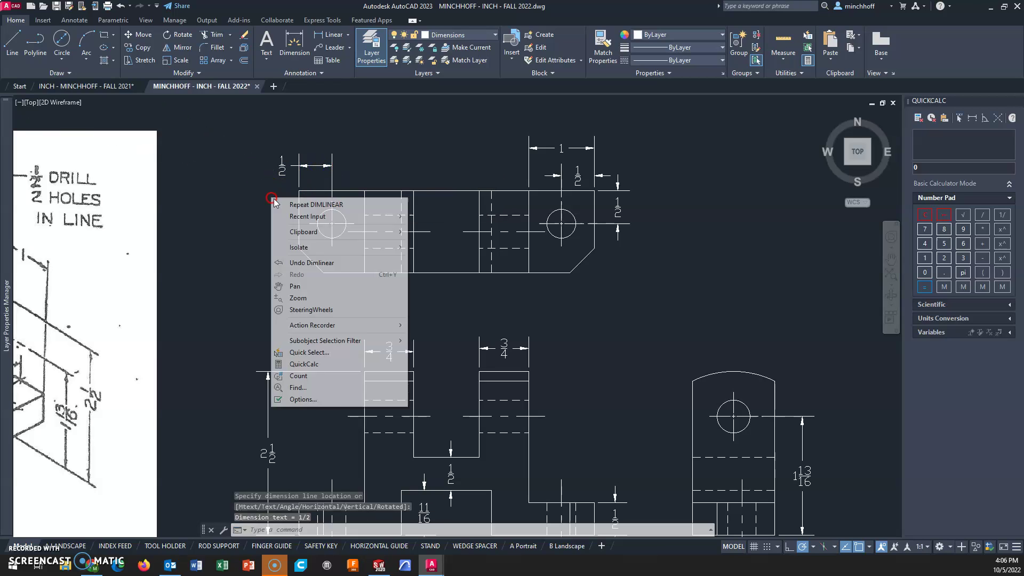
click(309, 203)
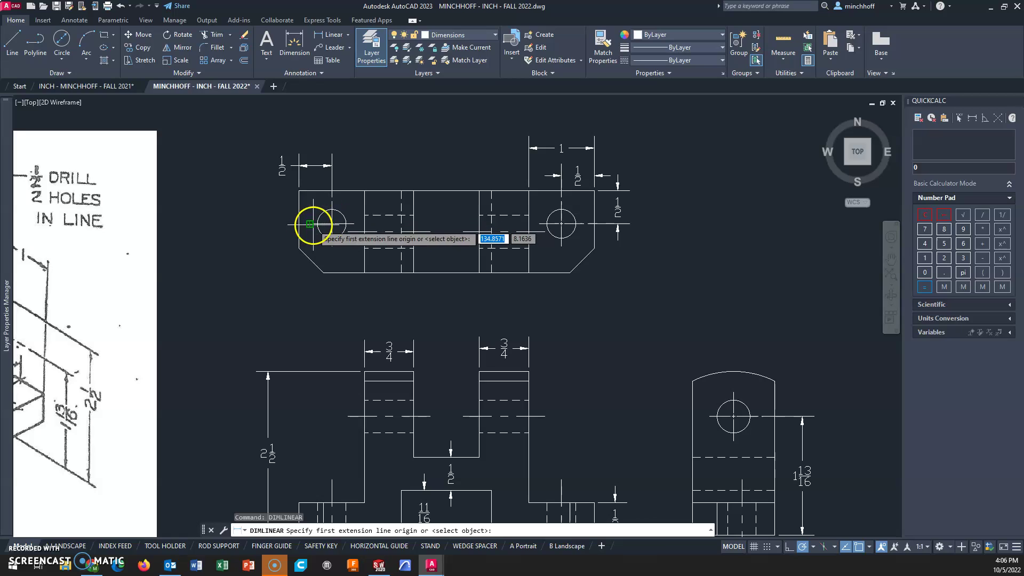
click(310, 224)
click(299, 191)
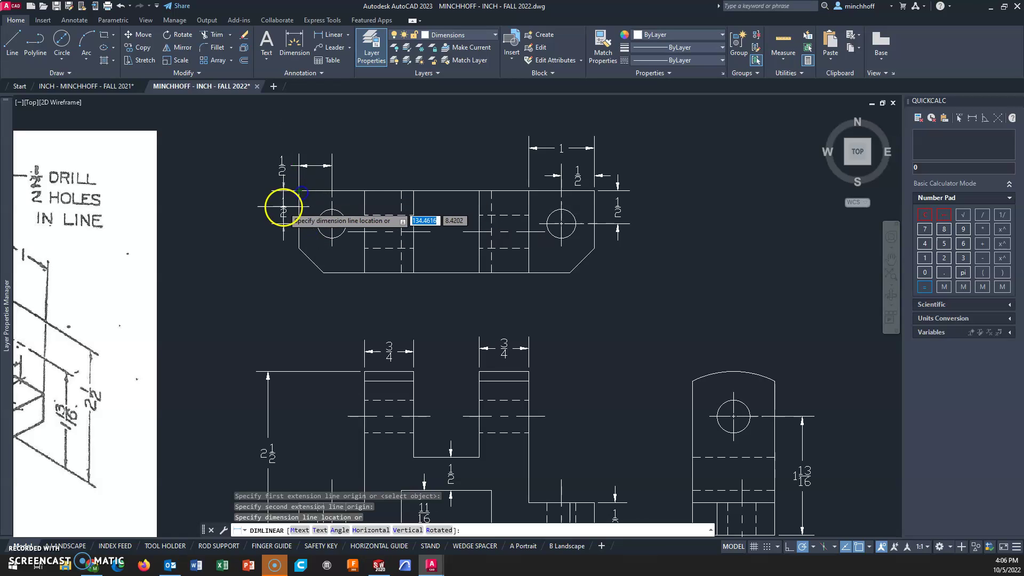
key(Escape)
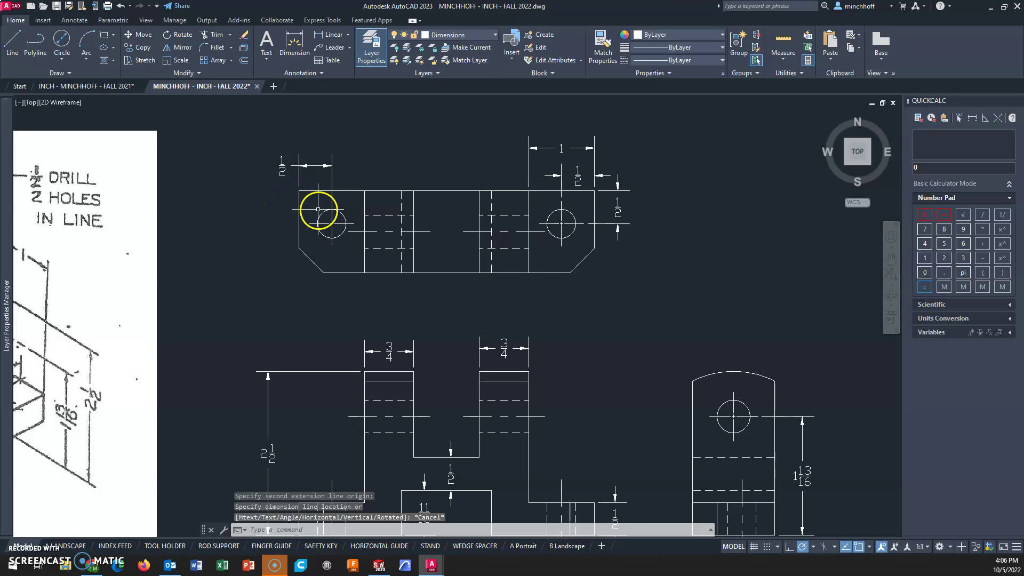
click(284, 170)
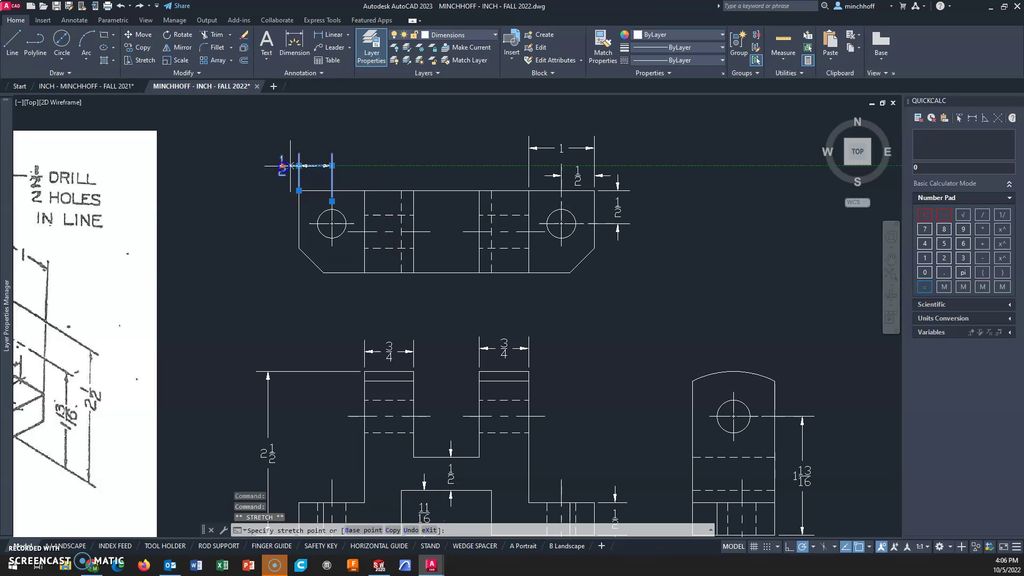
click(284, 169)
key(Escape)
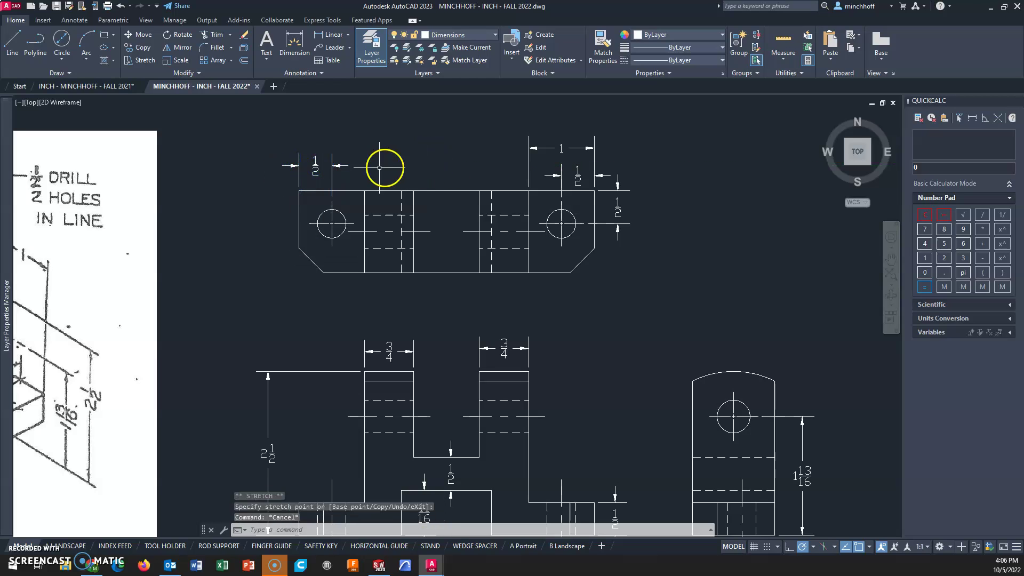
click(328, 35)
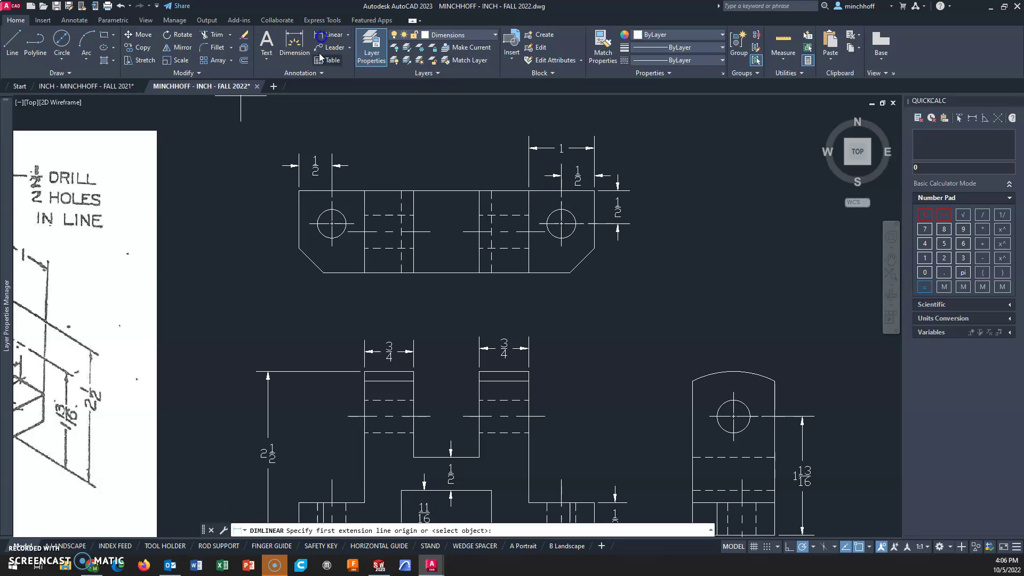
click(299, 191)
click(364, 191)
click(352, 139)
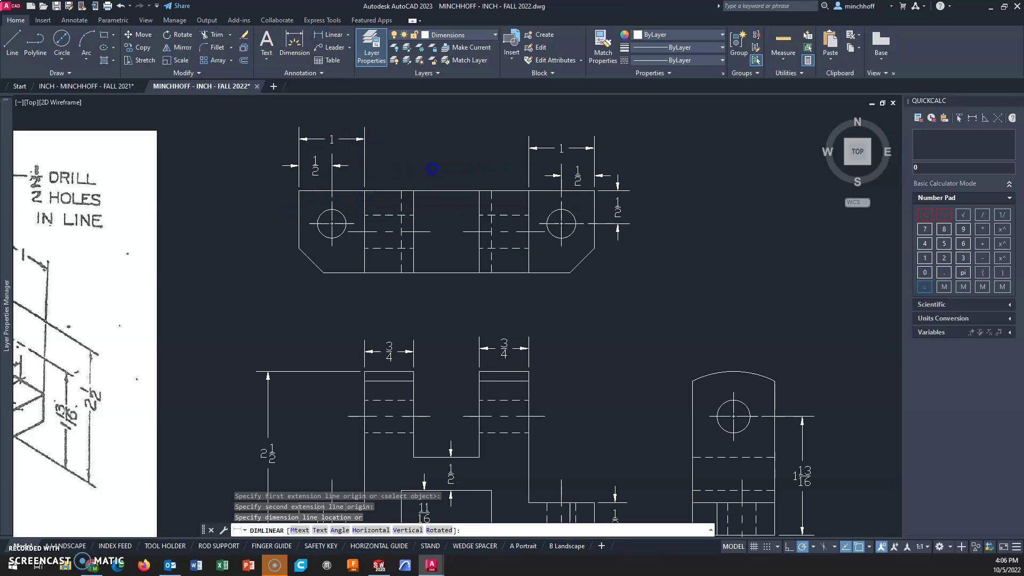
key(Escape)
Move the left 1/2 dimension down to line up with the right-side 1/2 dimension
middle_drag(368, 190, 330, 216)
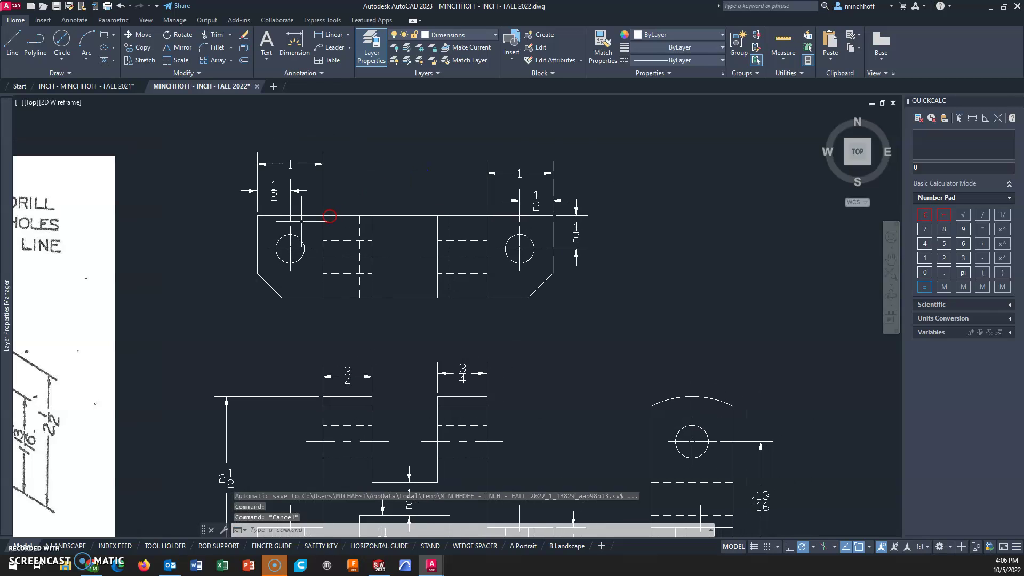
click(293, 192)
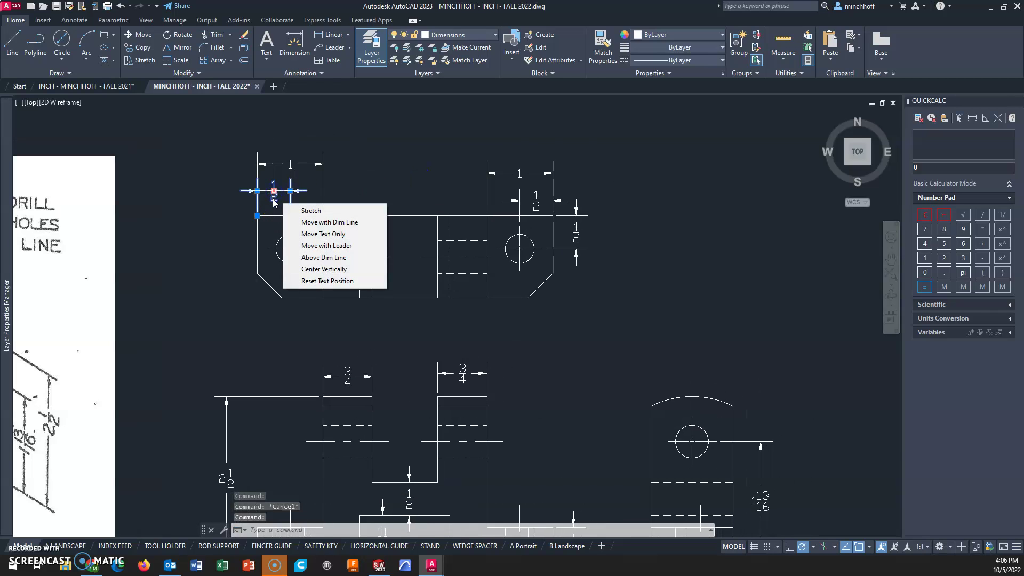
scroll(275, 198, up, 4)
click(275, 199)
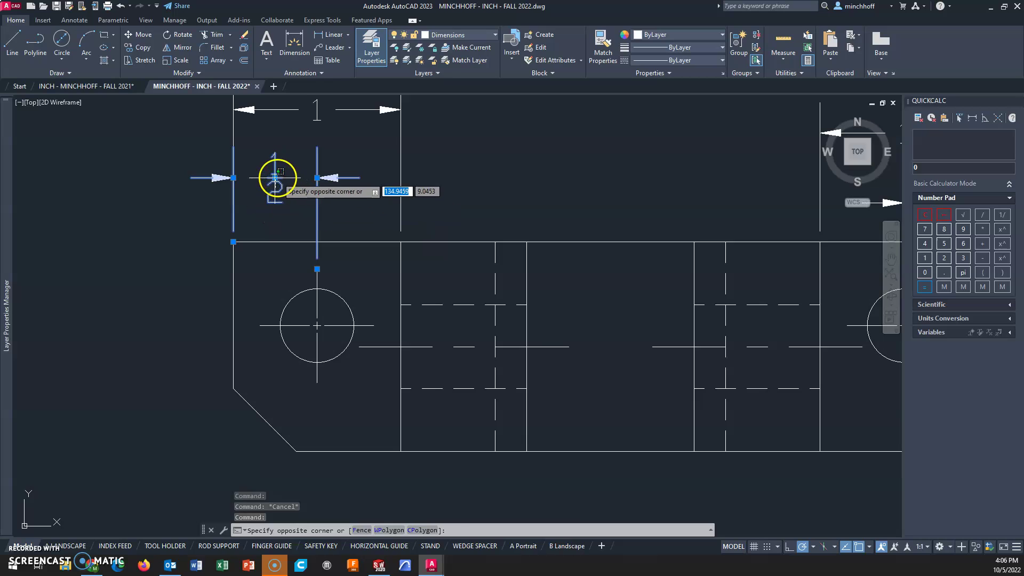
click(273, 181)
drag(275, 178, 275, 202)
click(360, 203)
key(Escape)
Drop the left 1 dimension level with the right 1 dimension
scroll(469, 201, down, 2)
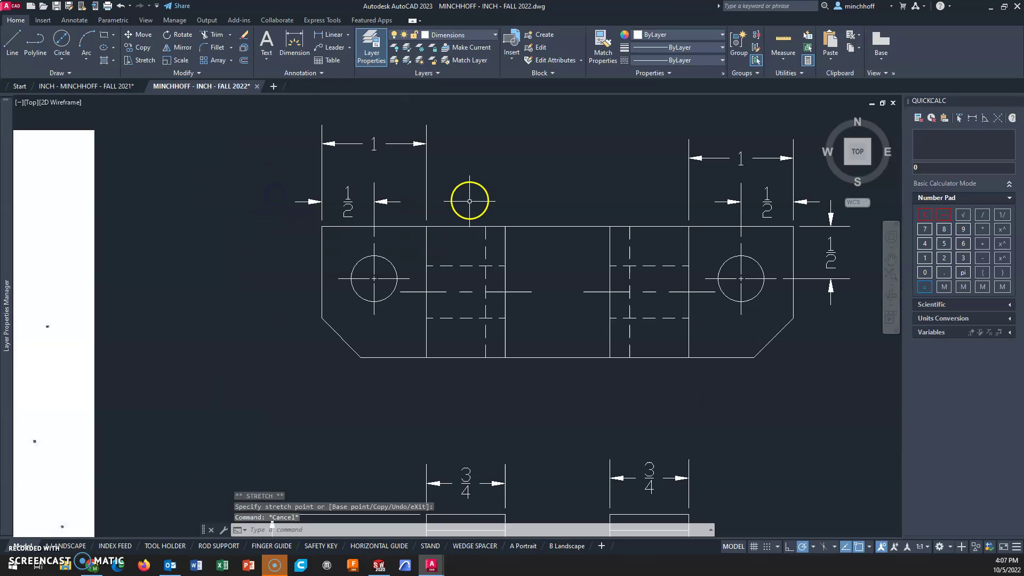
middle_drag(469, 202, 418, 258)
click(315, 178)
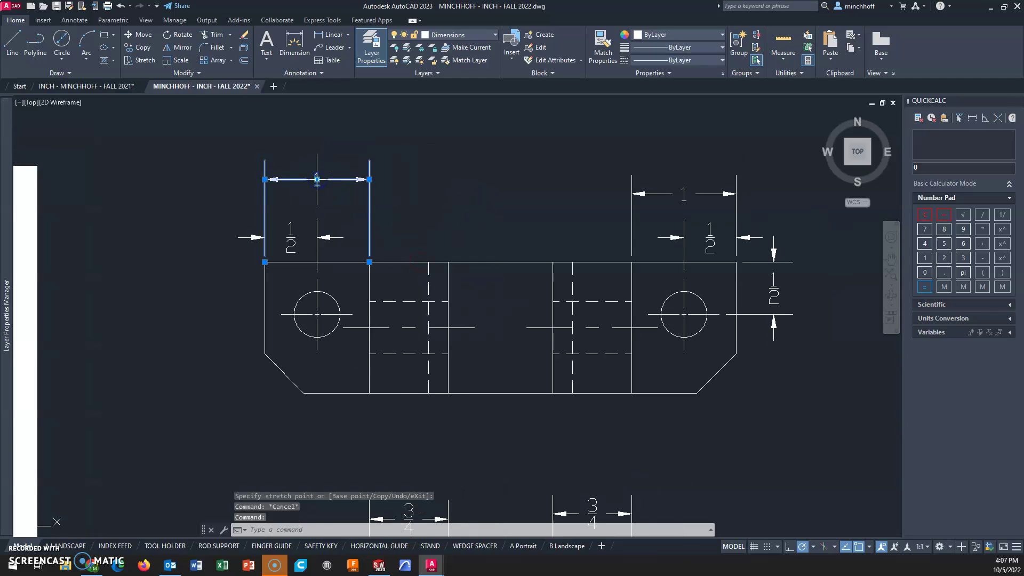
click(316, 179)
click(317, 192)
key(Escape)
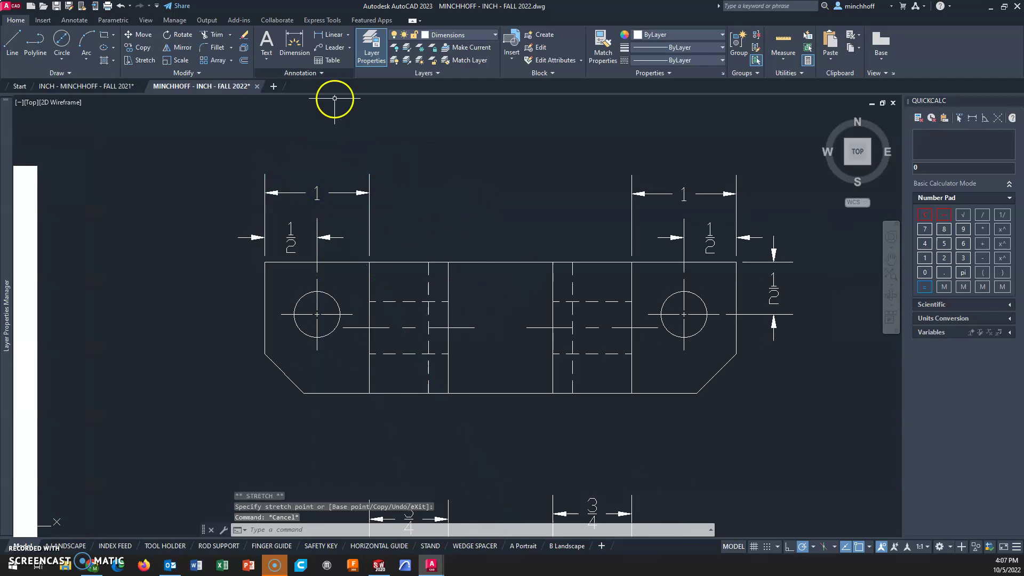
Dimension the chamfer with a 3/8 linear dimension and a 45° angular dimension
click(334, 35)
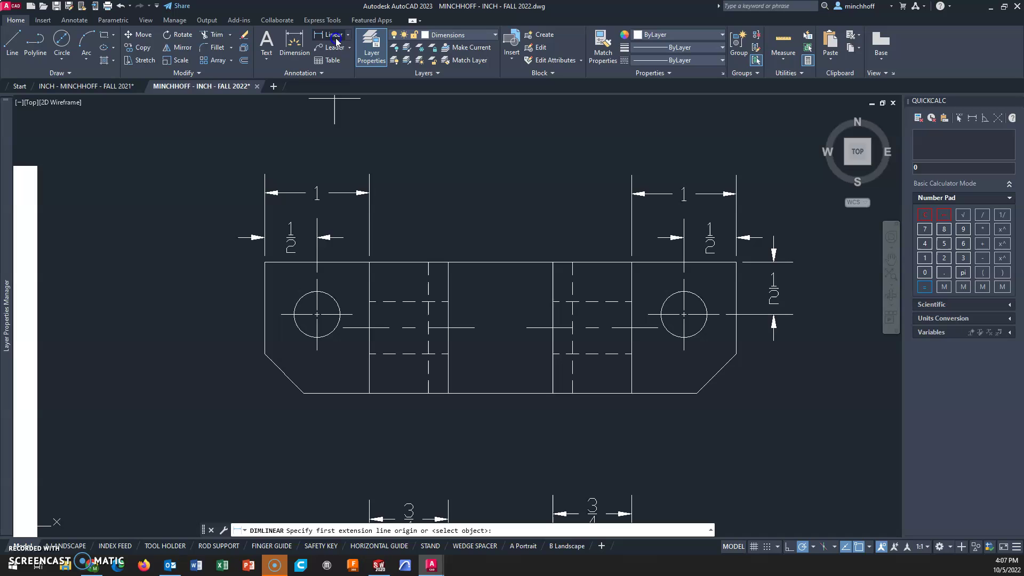
click(697, 393)
click(737, 354)
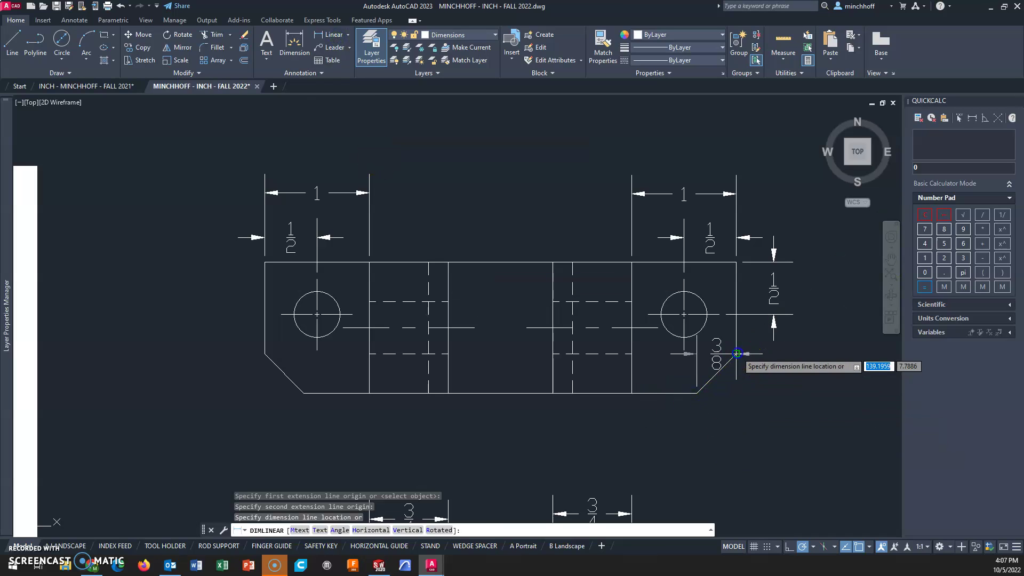
click(726, 436)
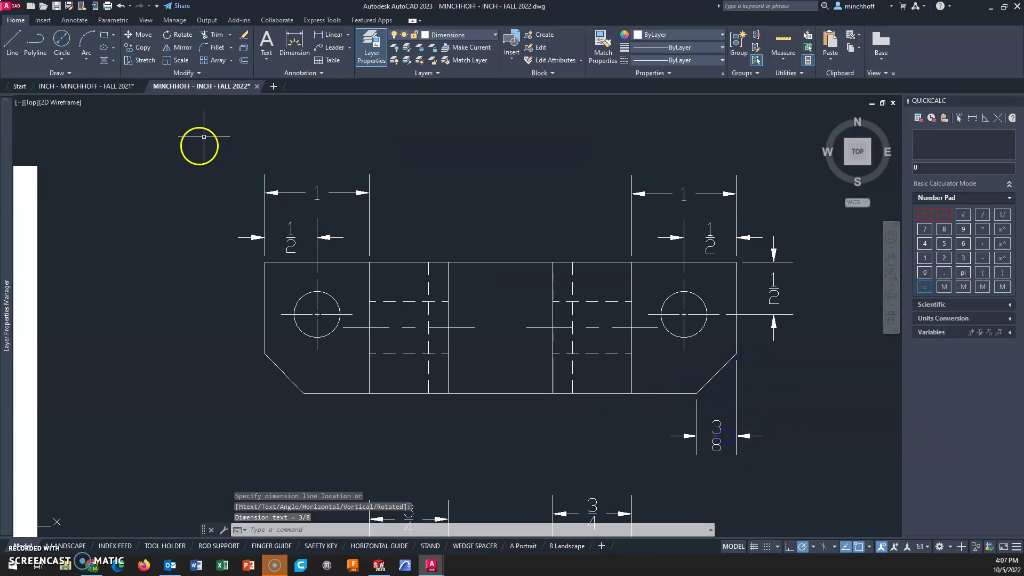
click(347, 39)
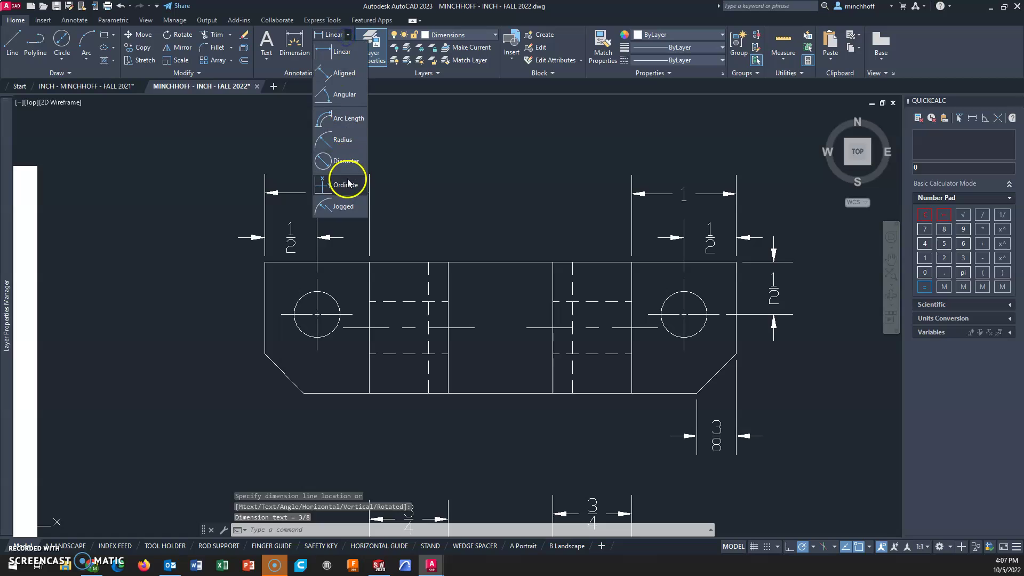
click(344, 94)
click(323, 394)
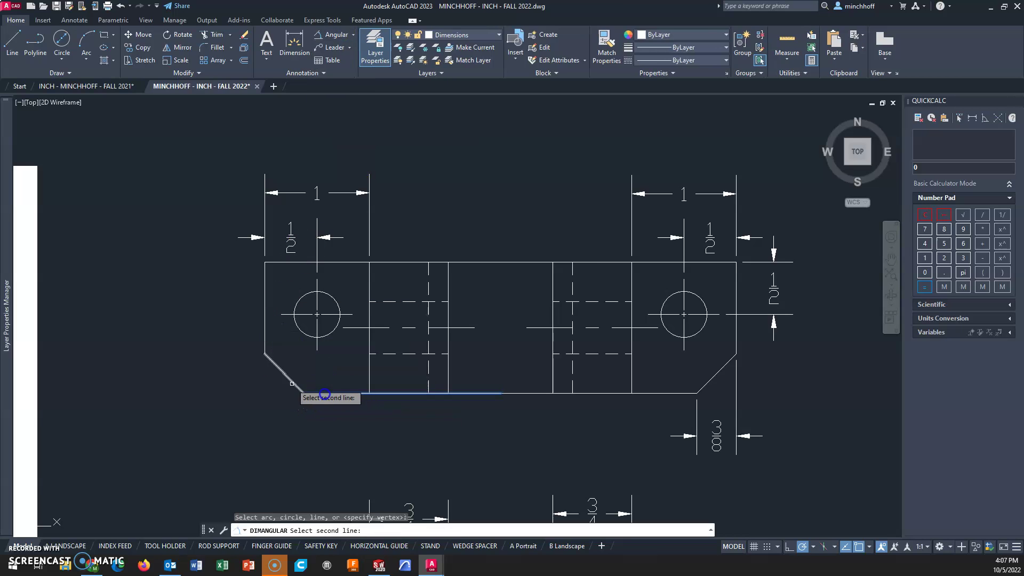
click(291, 382)
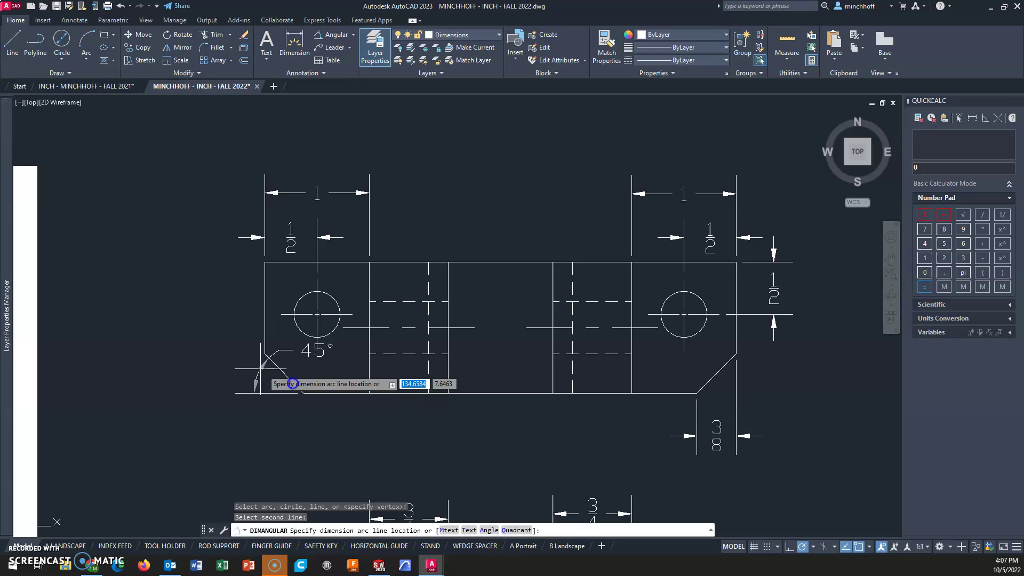
click(213, 347)
Add diameter dimensions: ⌀7/16 on the top view's hole and ⌀1/2 on the side view's hole
click(350, 36)
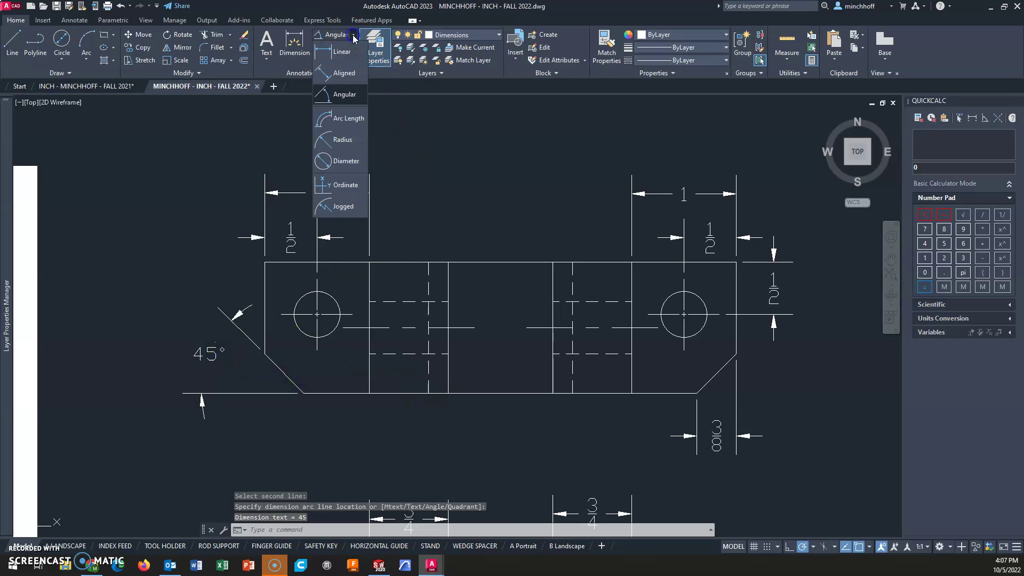
click(343, 158)
middle_drag(638, 373, 636, 335)
click(671, 298)
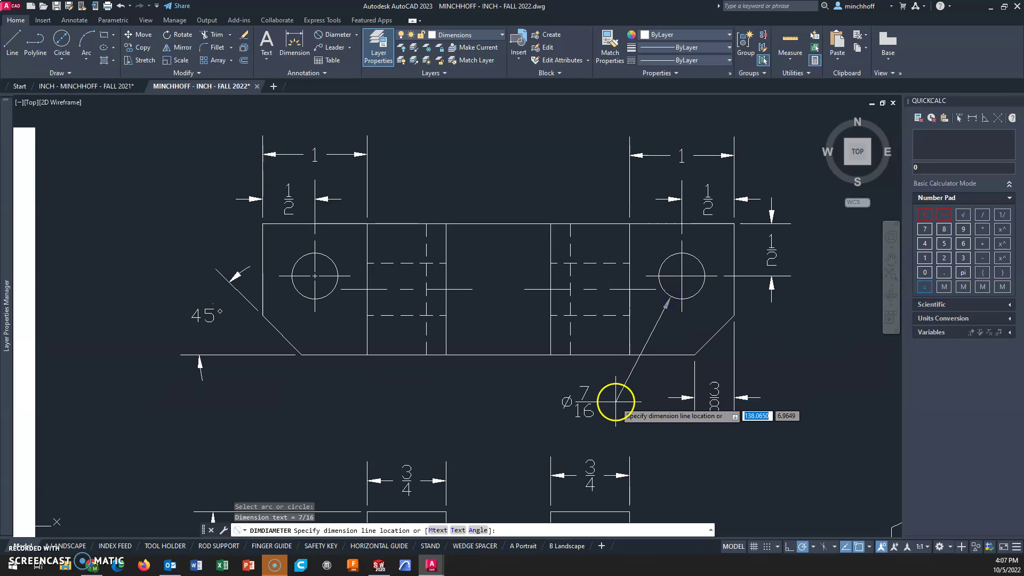
click(550, 409)
middle_drag(629, 418, 613, 287)
click(603, 267)
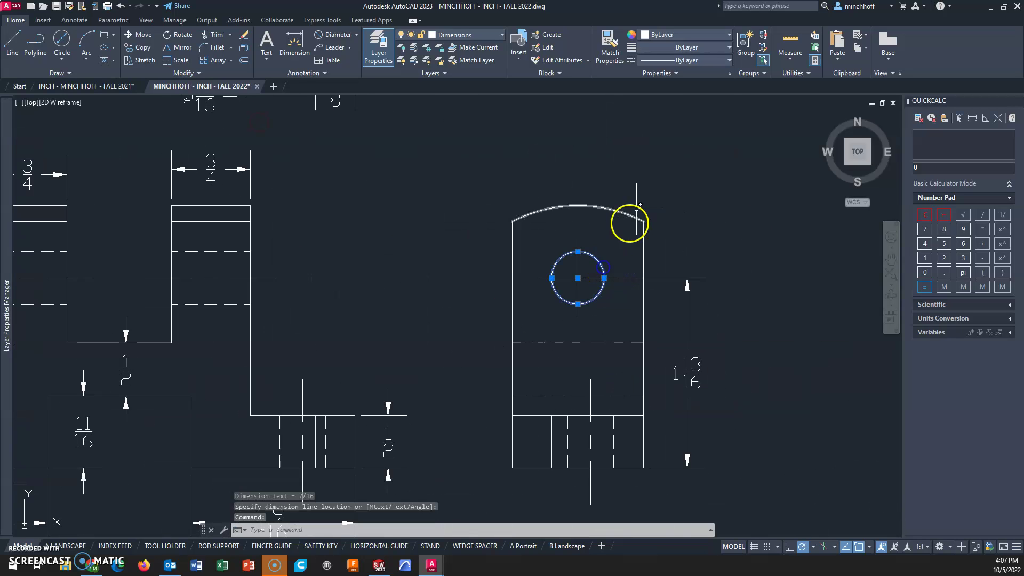
right_click(657, 190)
click(684, 197)
click(590, 256)
click(648, 189)
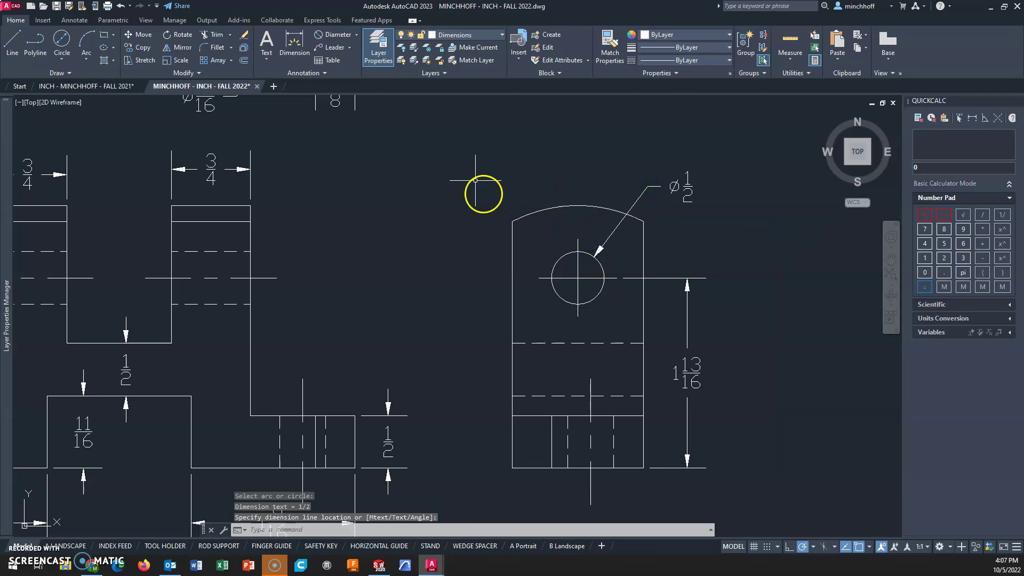
Add the R1 3/8 radius dimension to the side view's rounded top arc
click(358, 37)
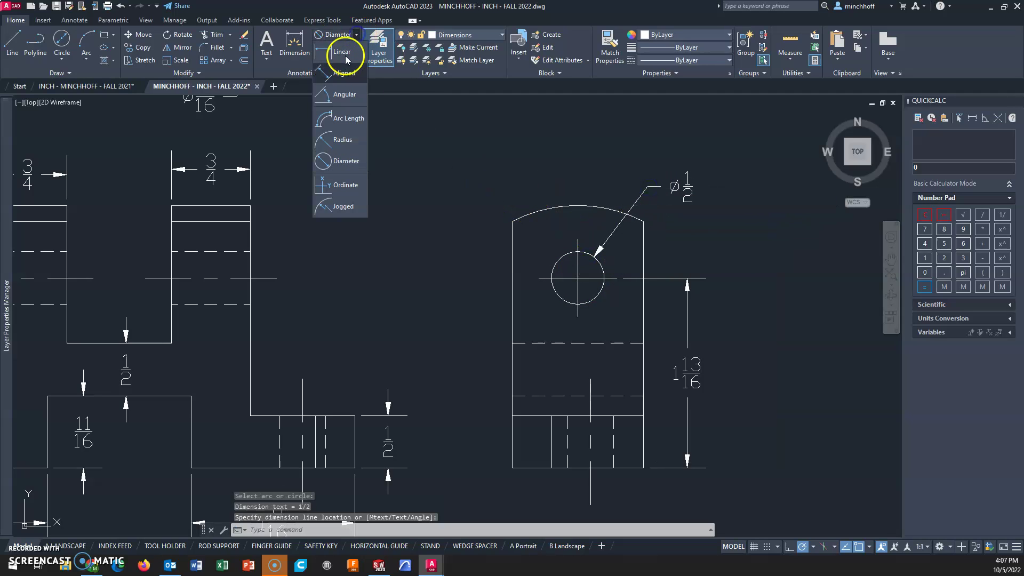
click(339, 138)
click(590, 207)
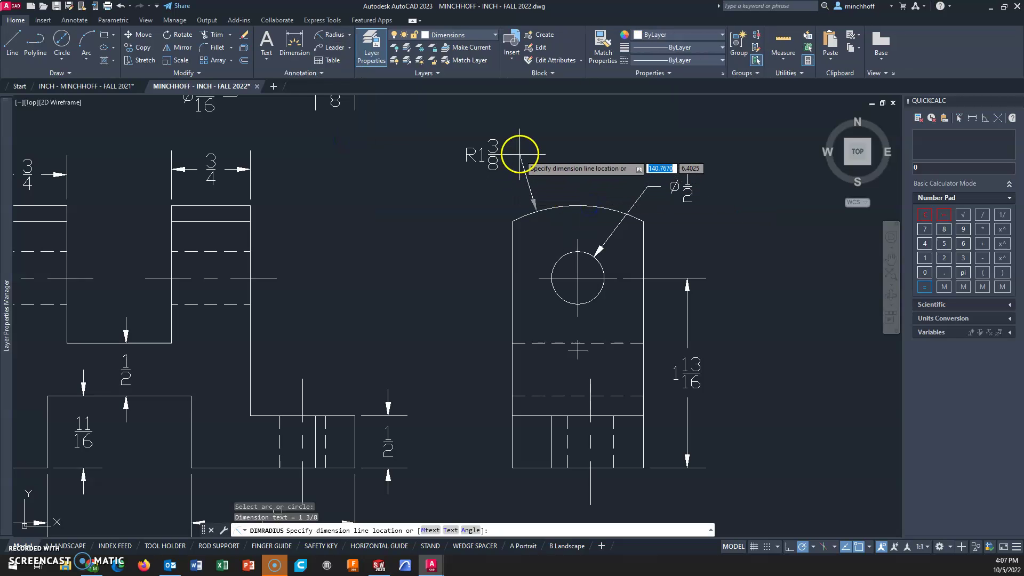
click(520, 151)
key(Escape)
scroll(460, 270, down, 5)
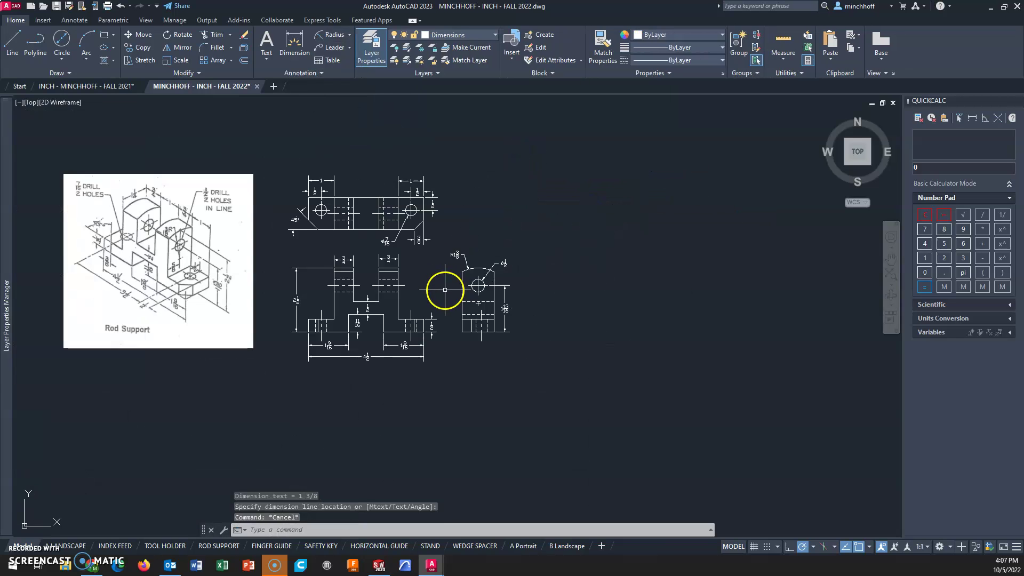
scroll(441, 292, up, 3)
middle_drag(475, 317, 528, 361)
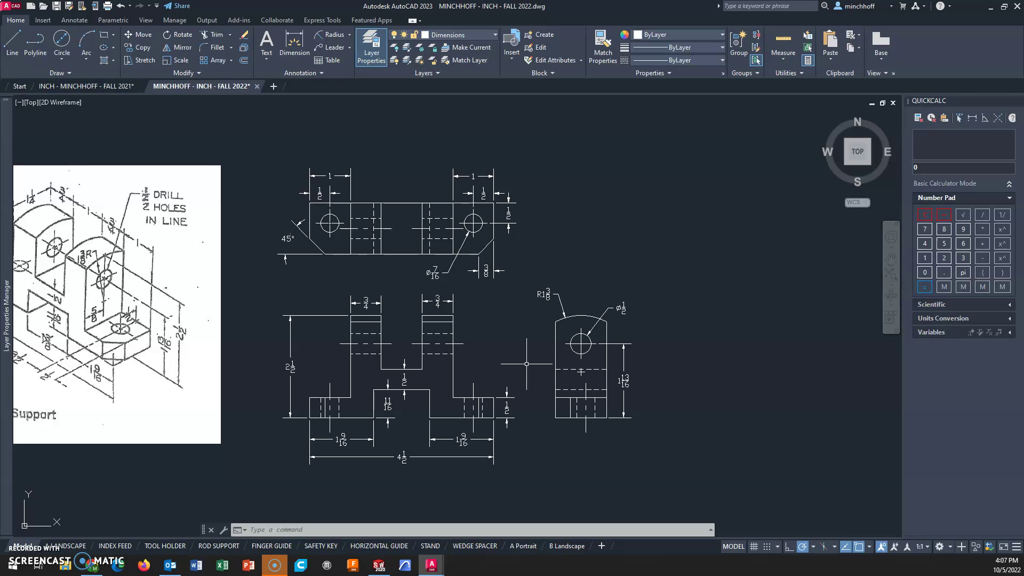
Display the ROD SUPPORT layout sheet with the three dimensioned views framed in its viewport
click(217, 545)
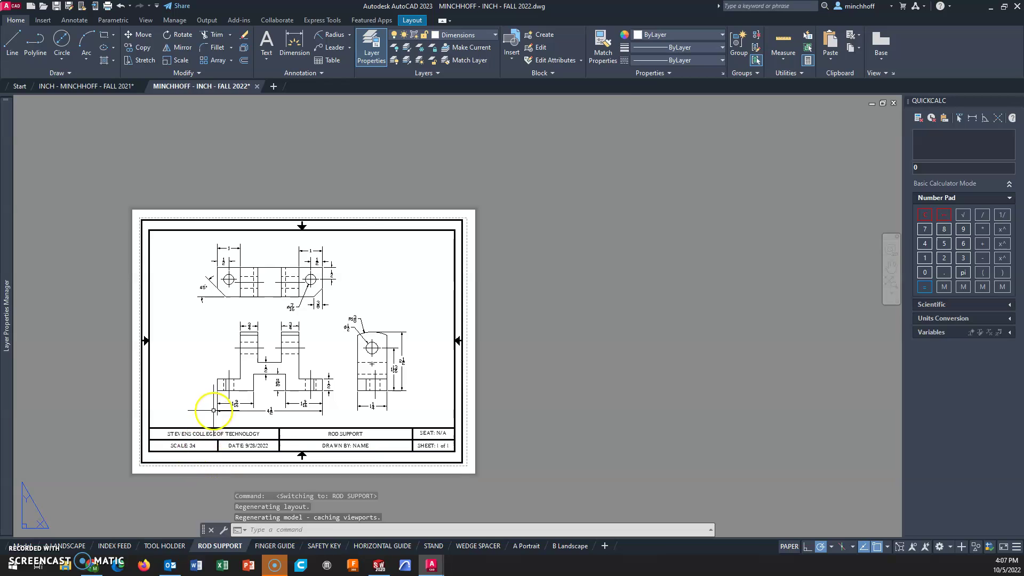
scroll(214, 410, up, 2)
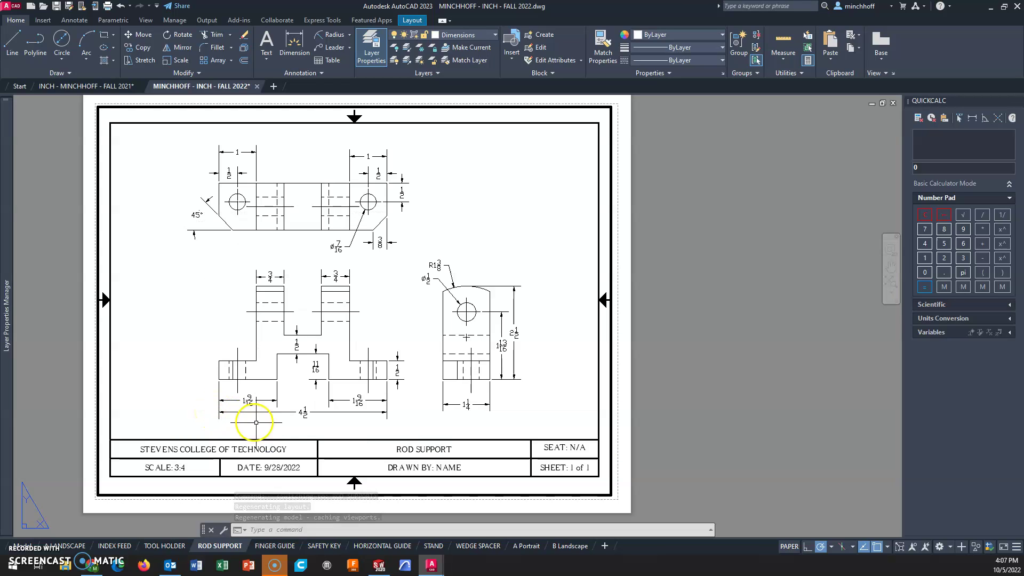
double_click(336, 410)
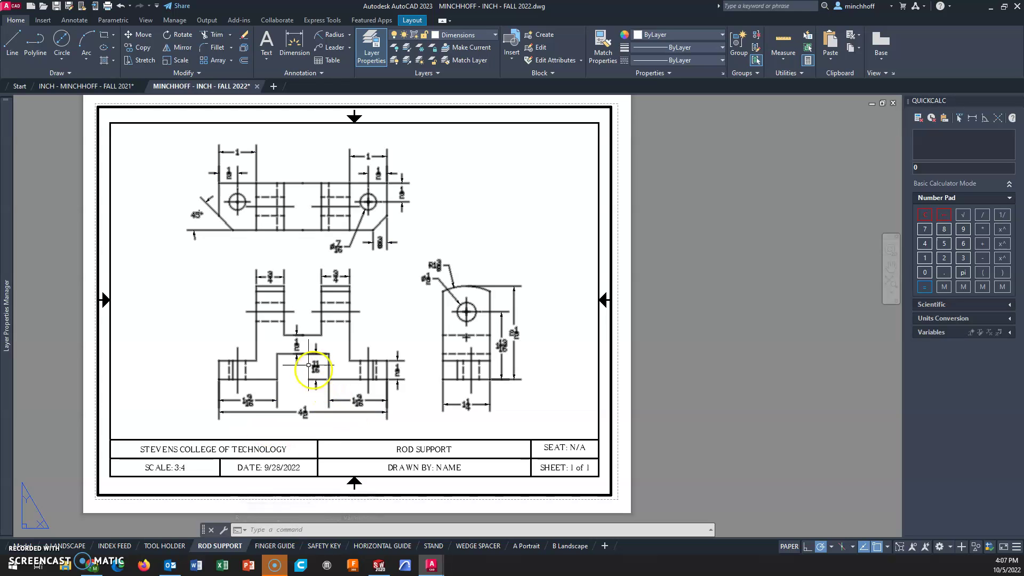
click(265, 211)
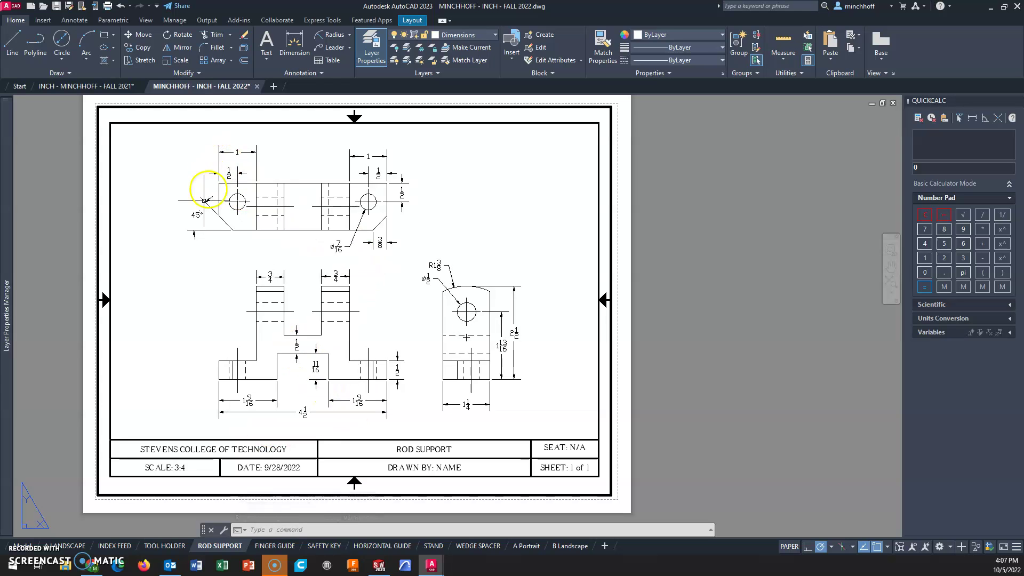
click(152, 375)
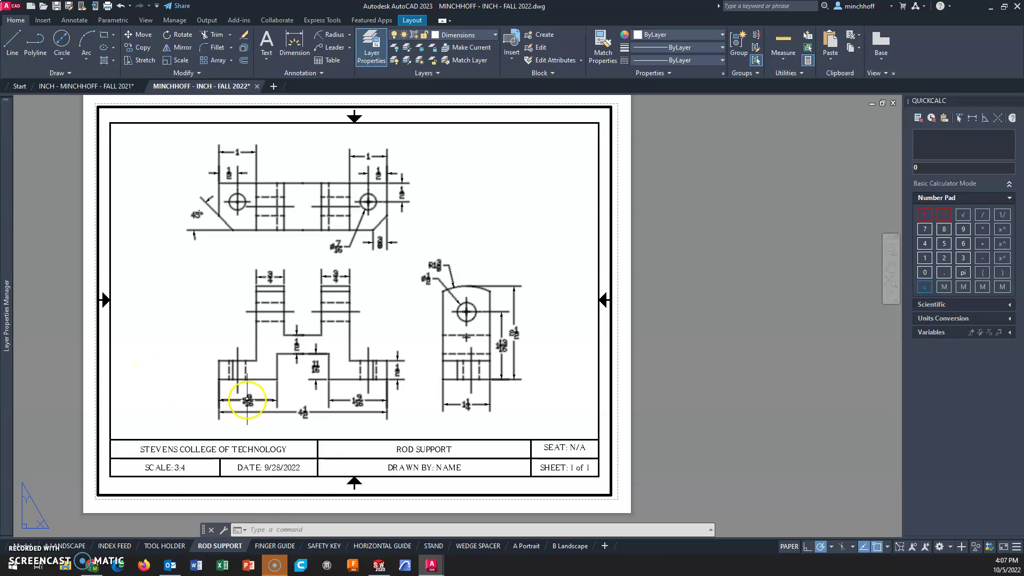
Switch back to model space and pan to show the full Rod Support reference picture
mouse_move(66, 547)
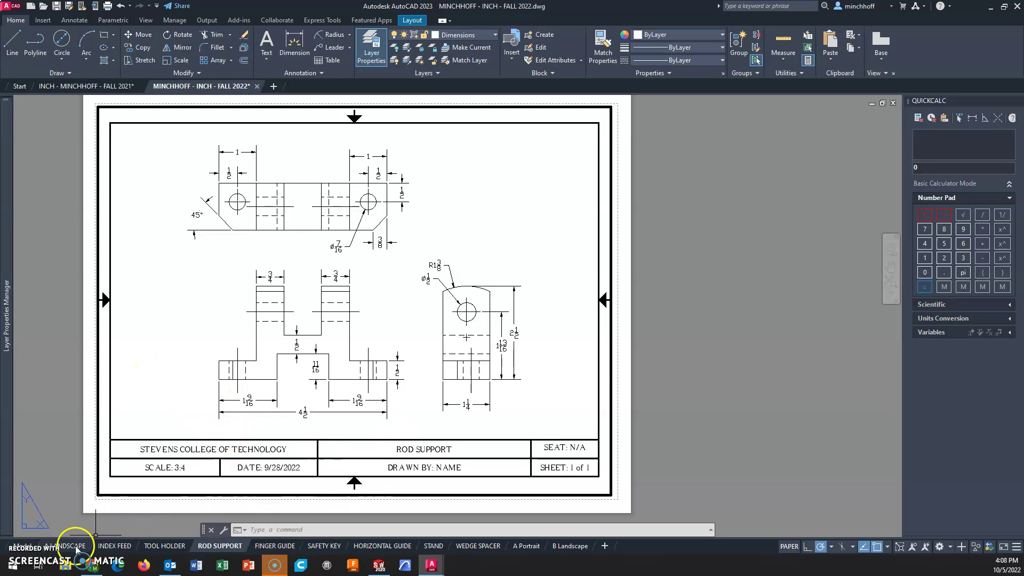
click(22, 546)
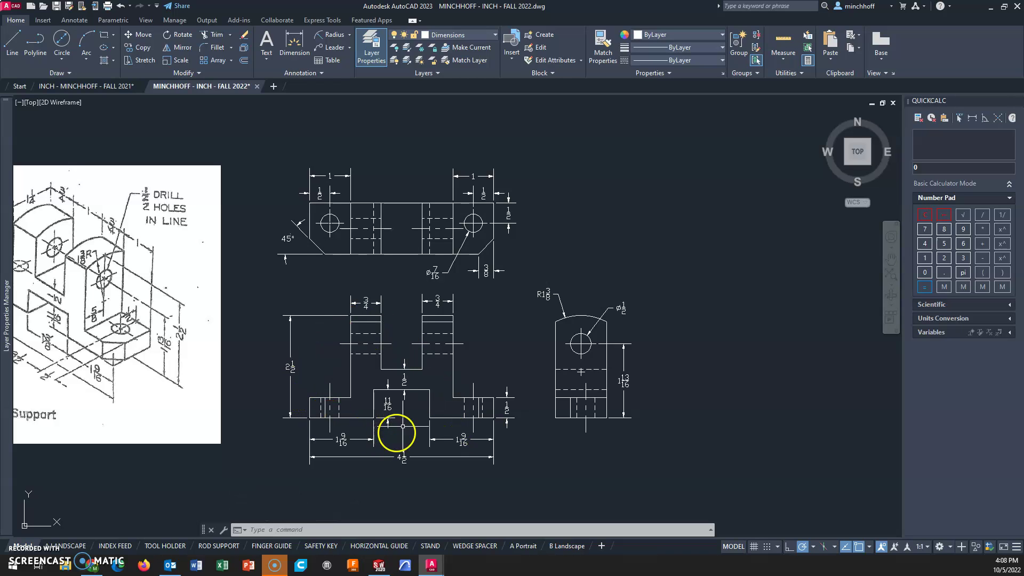
mouse_move(482, 374)
middle_down()
mouse_move(522, 362)
mouse_move(558, 367)
middle_up()
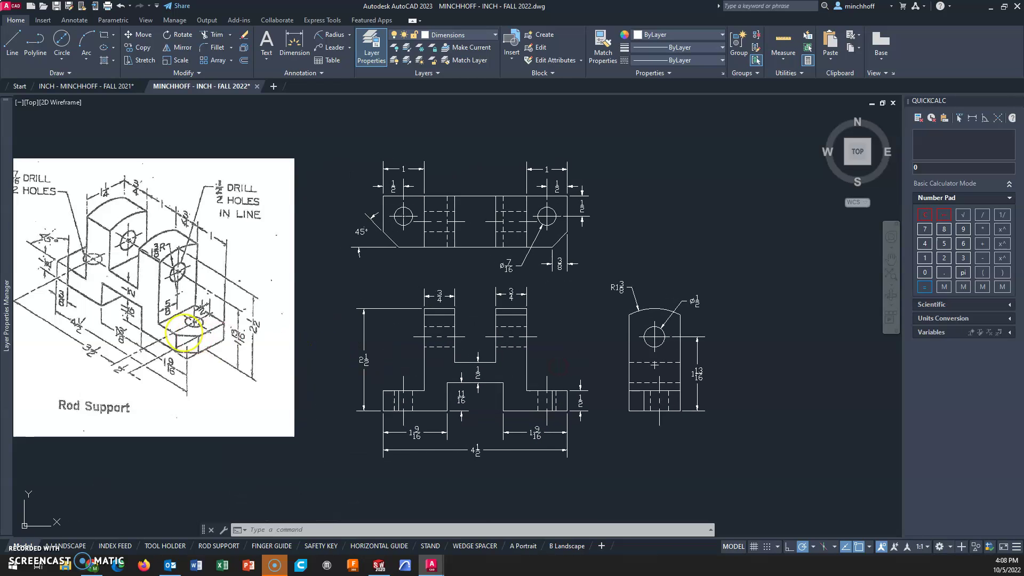